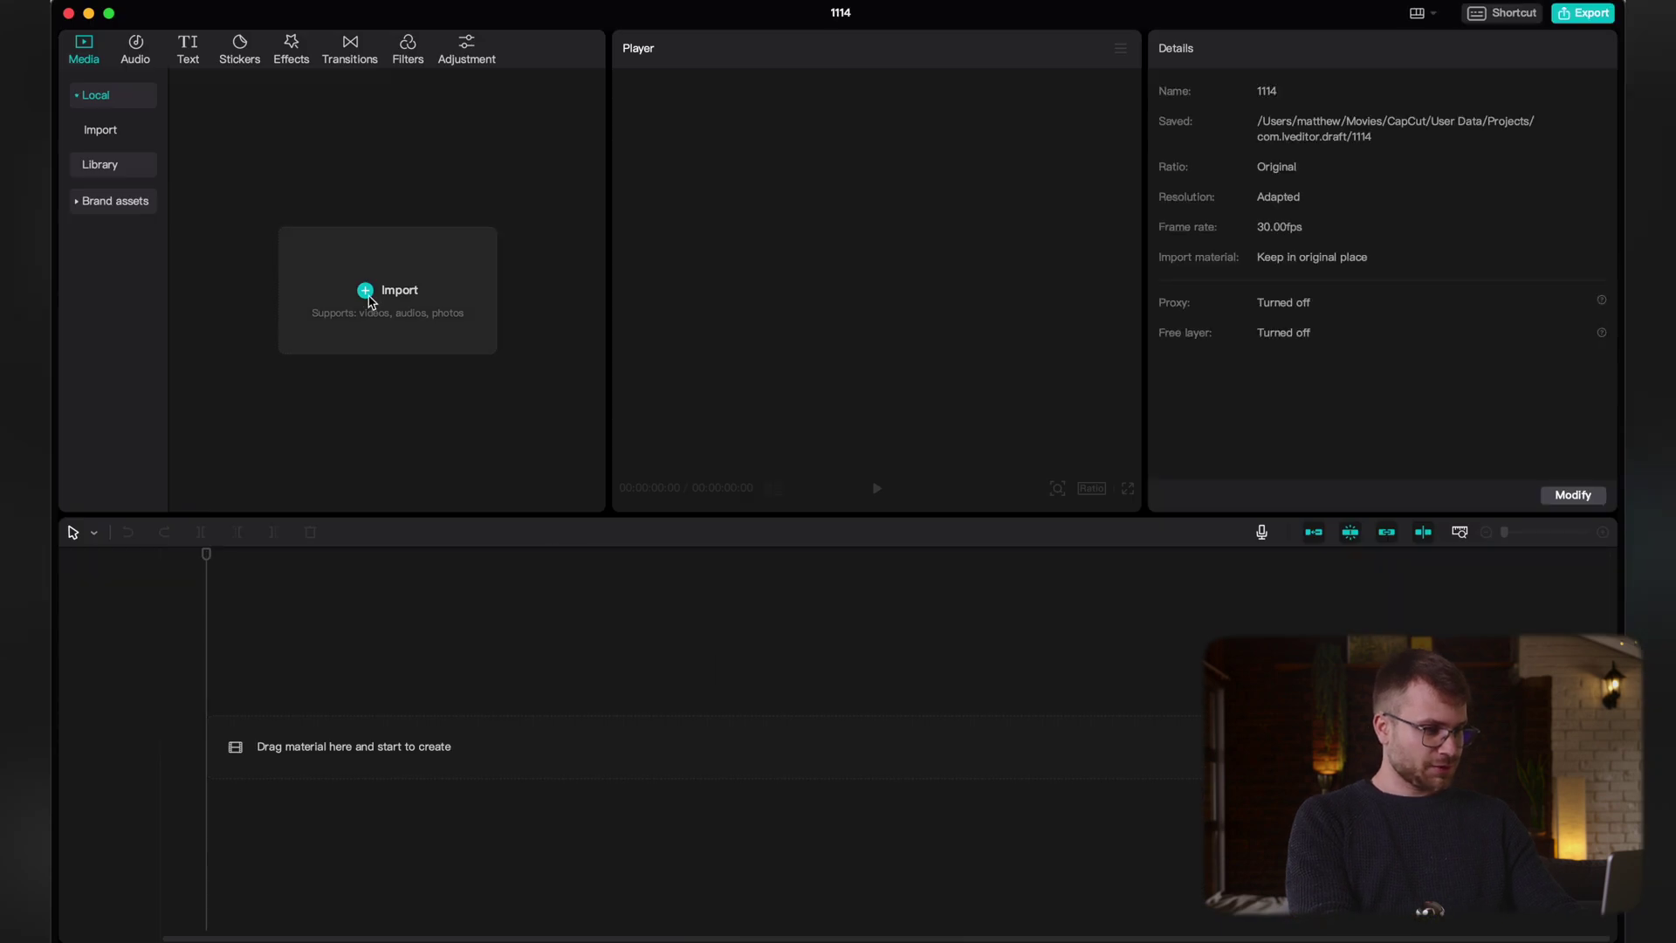
Preview the phone footage files and import IMG_0903.MOV into the project
key("super+i")
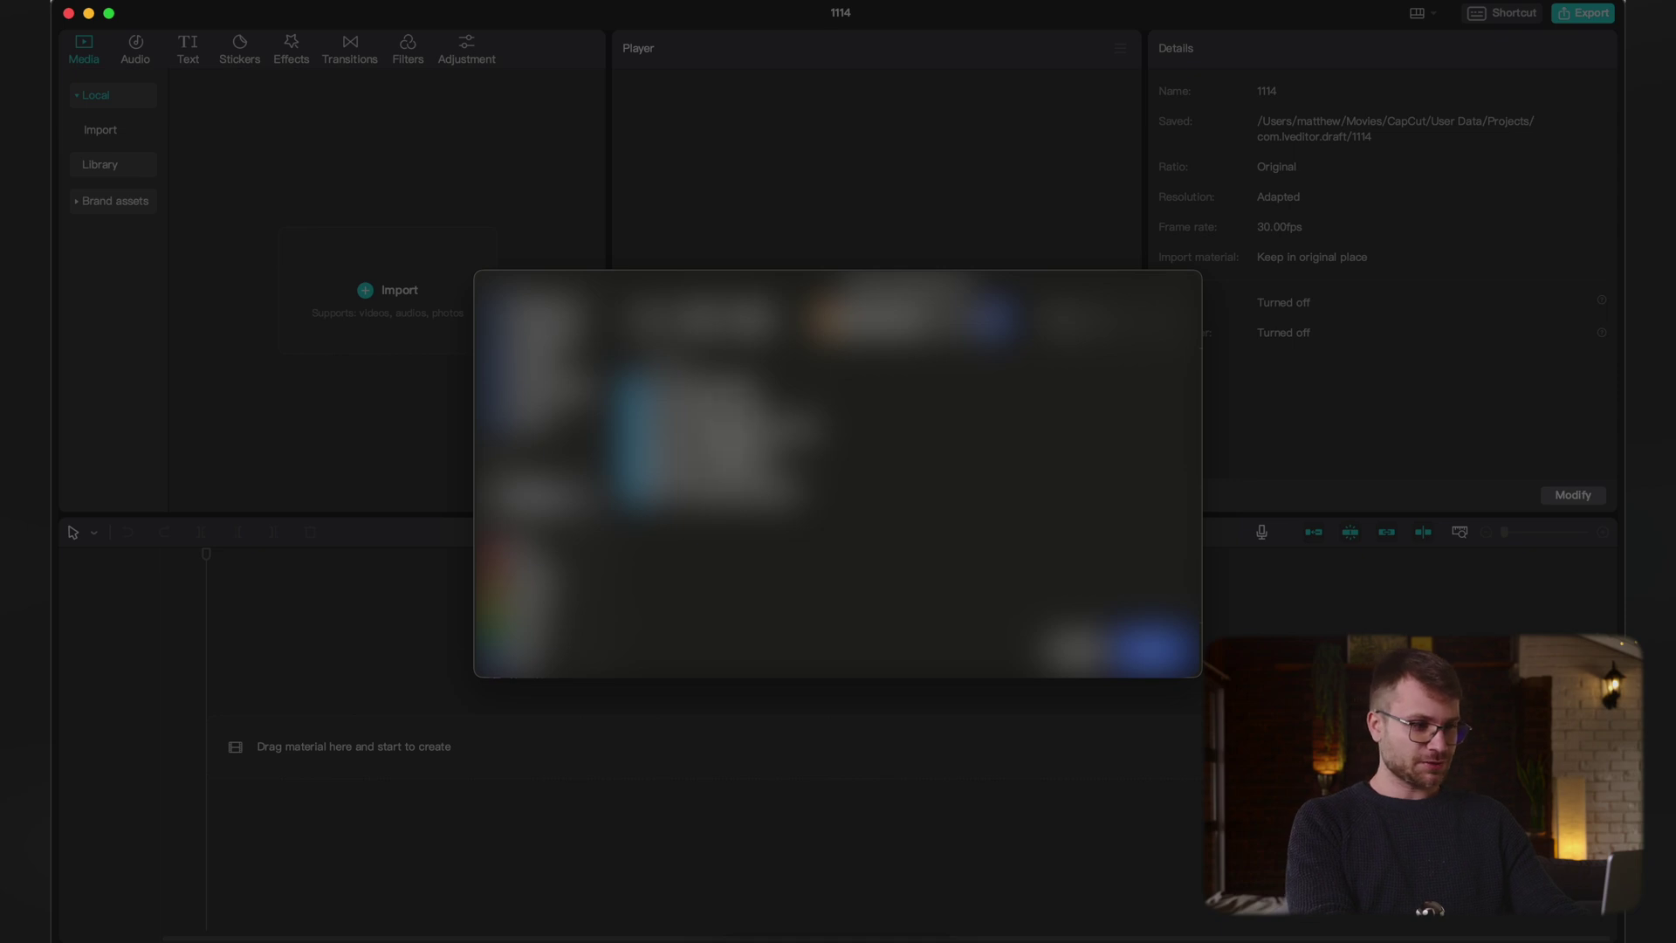
left_click(737, 429)
left_click(864, 386)
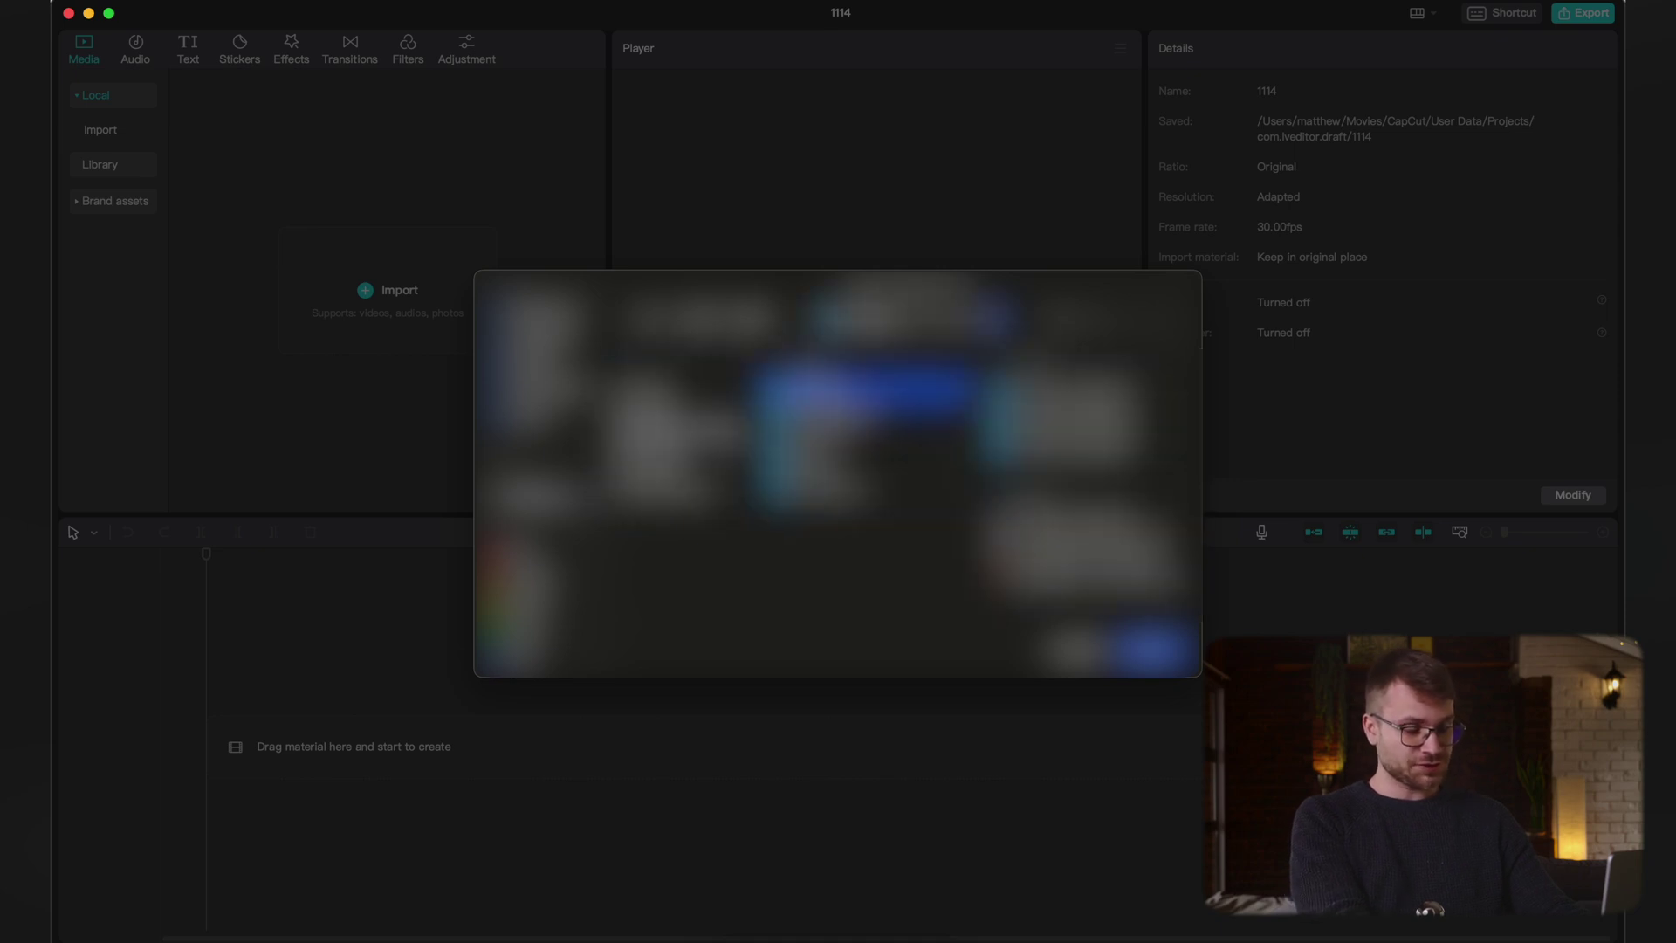
left_click(864, 406)
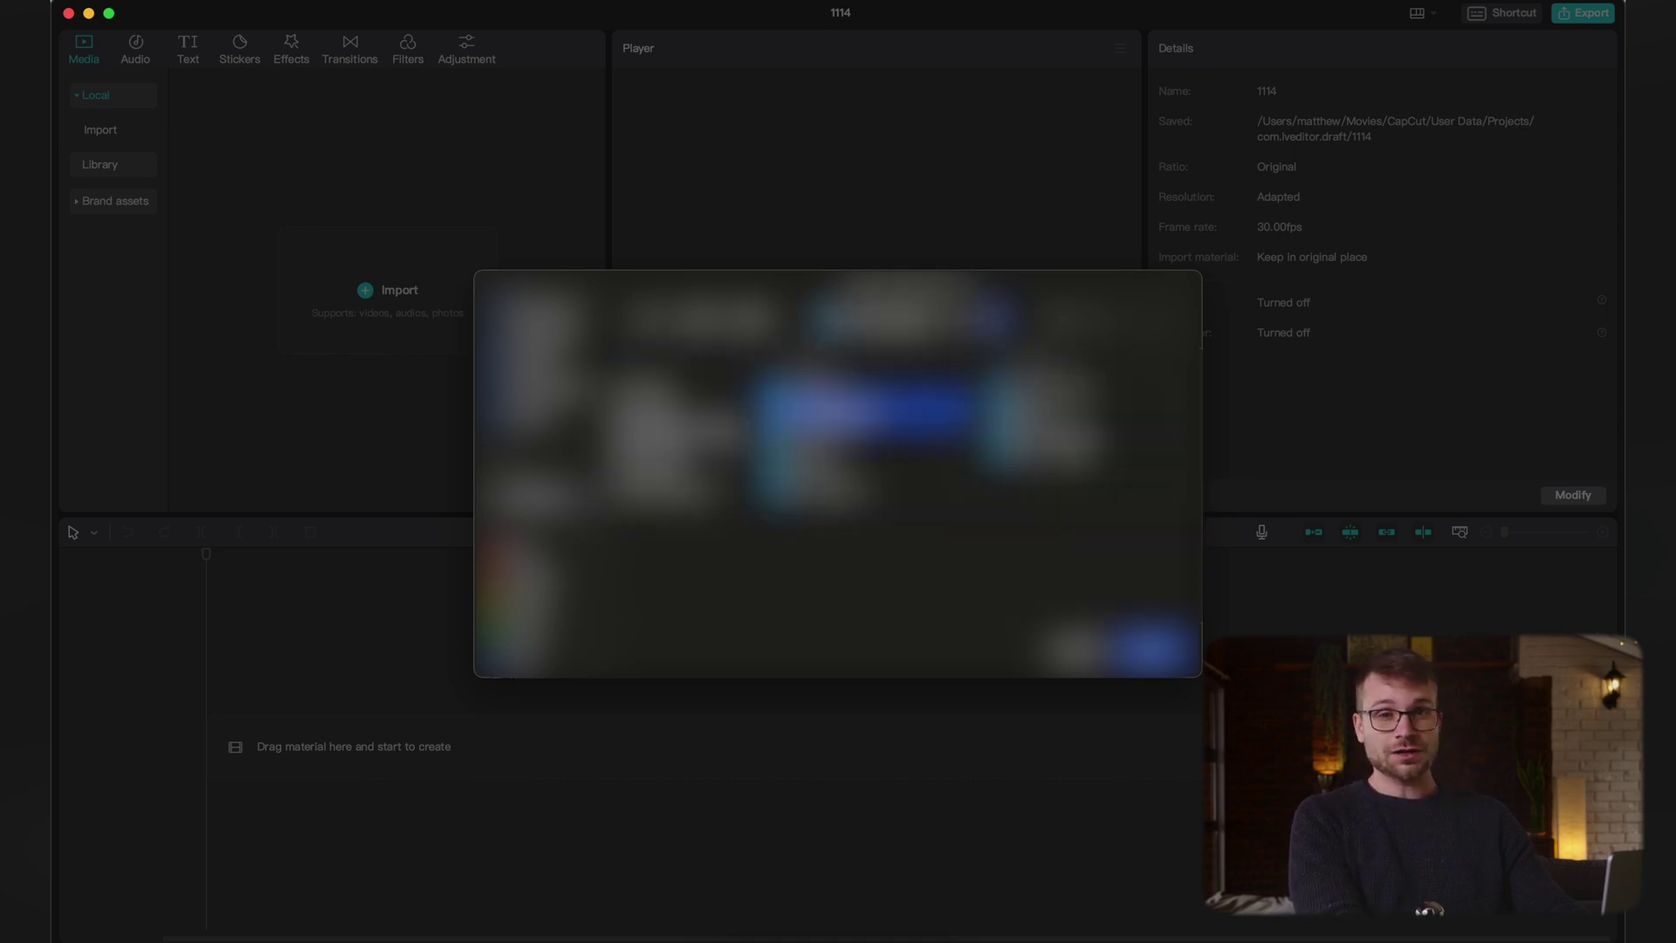
left_click(873, 382)
left_click(873, 438)
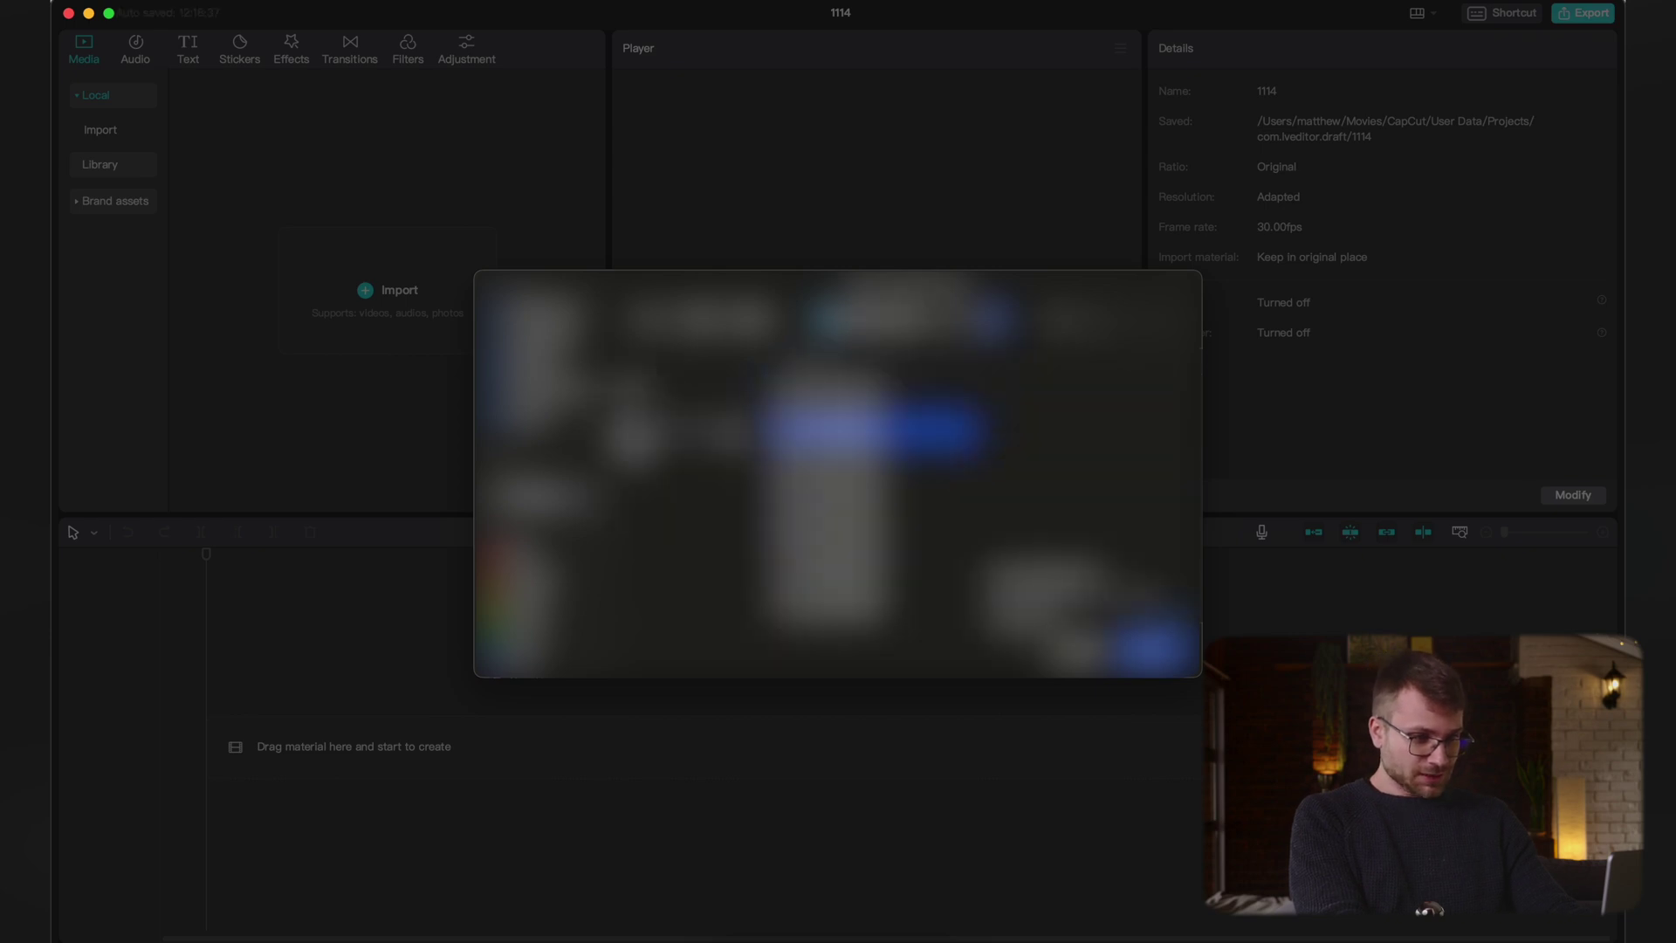
left_click(872, 511)
key("Down")
key("Down")
key("Up")
key("Up")
key("Down")
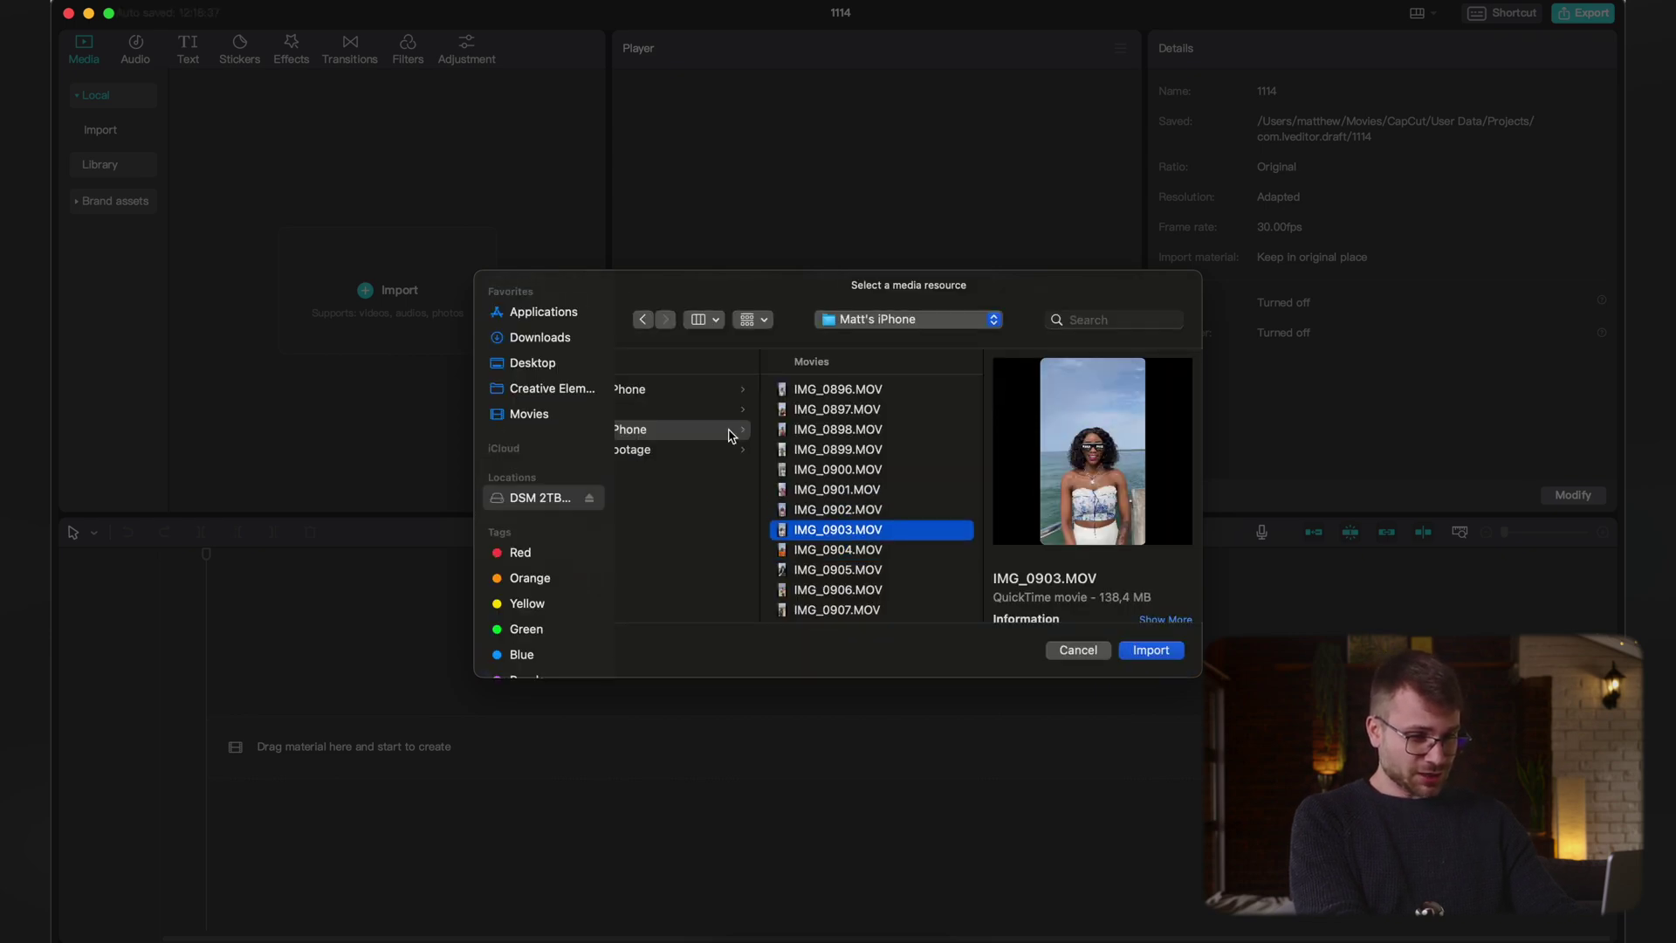
key("Down")
key("Down")
key("Down")
key("Up")
key("Up")
key("Up")
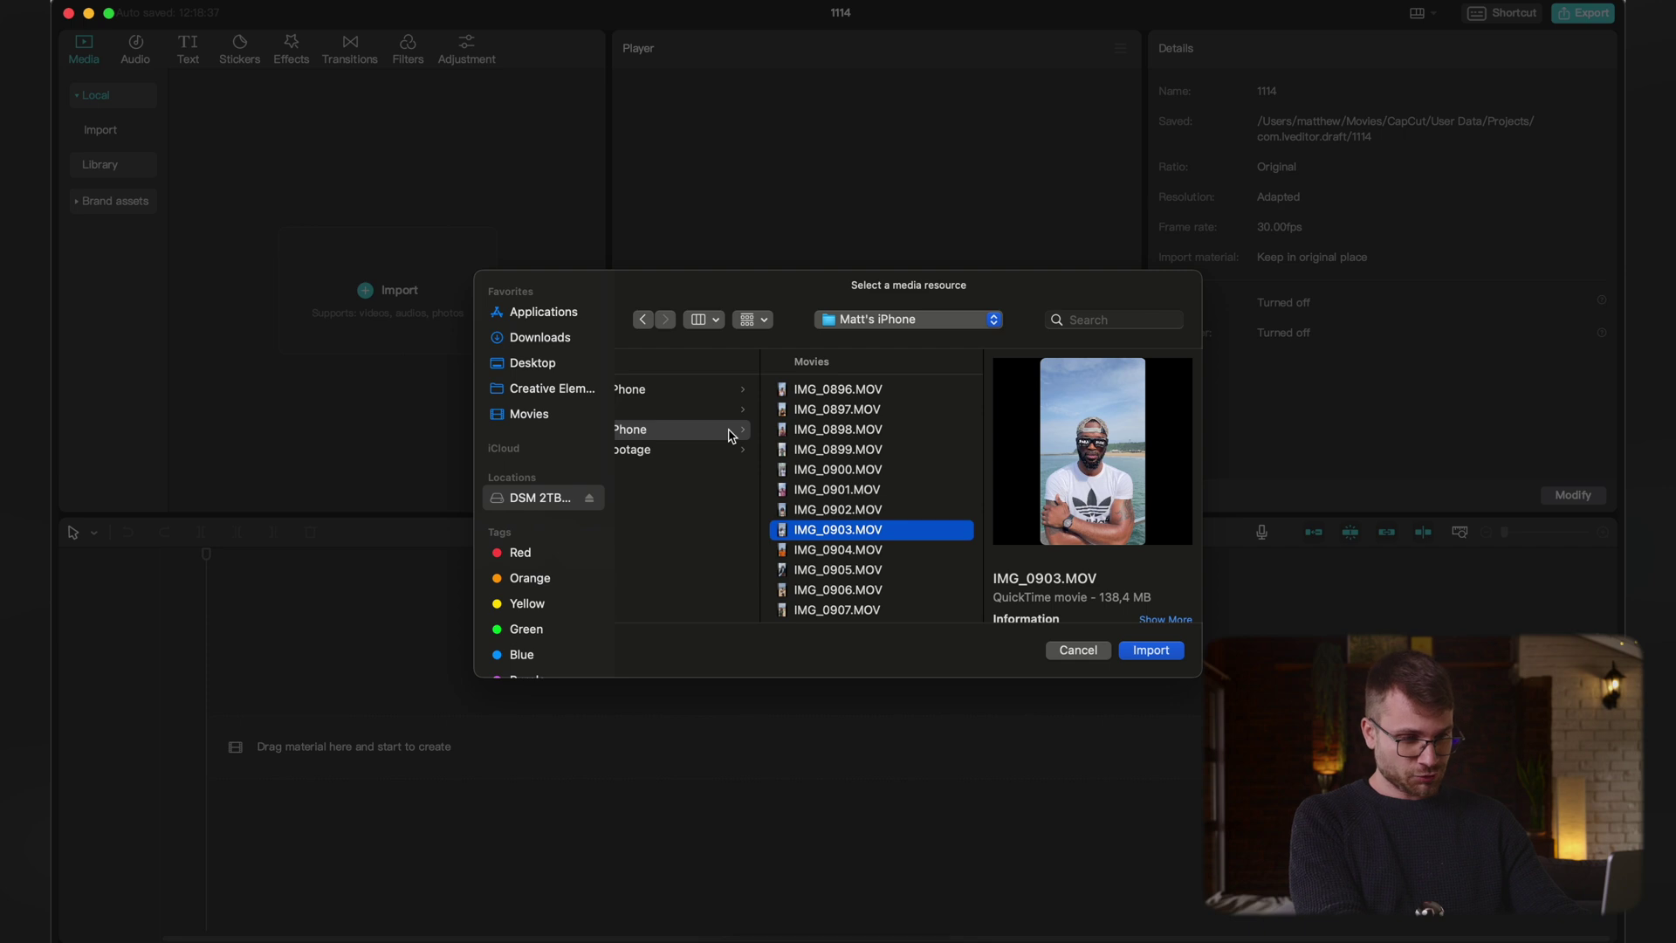
key("Return")
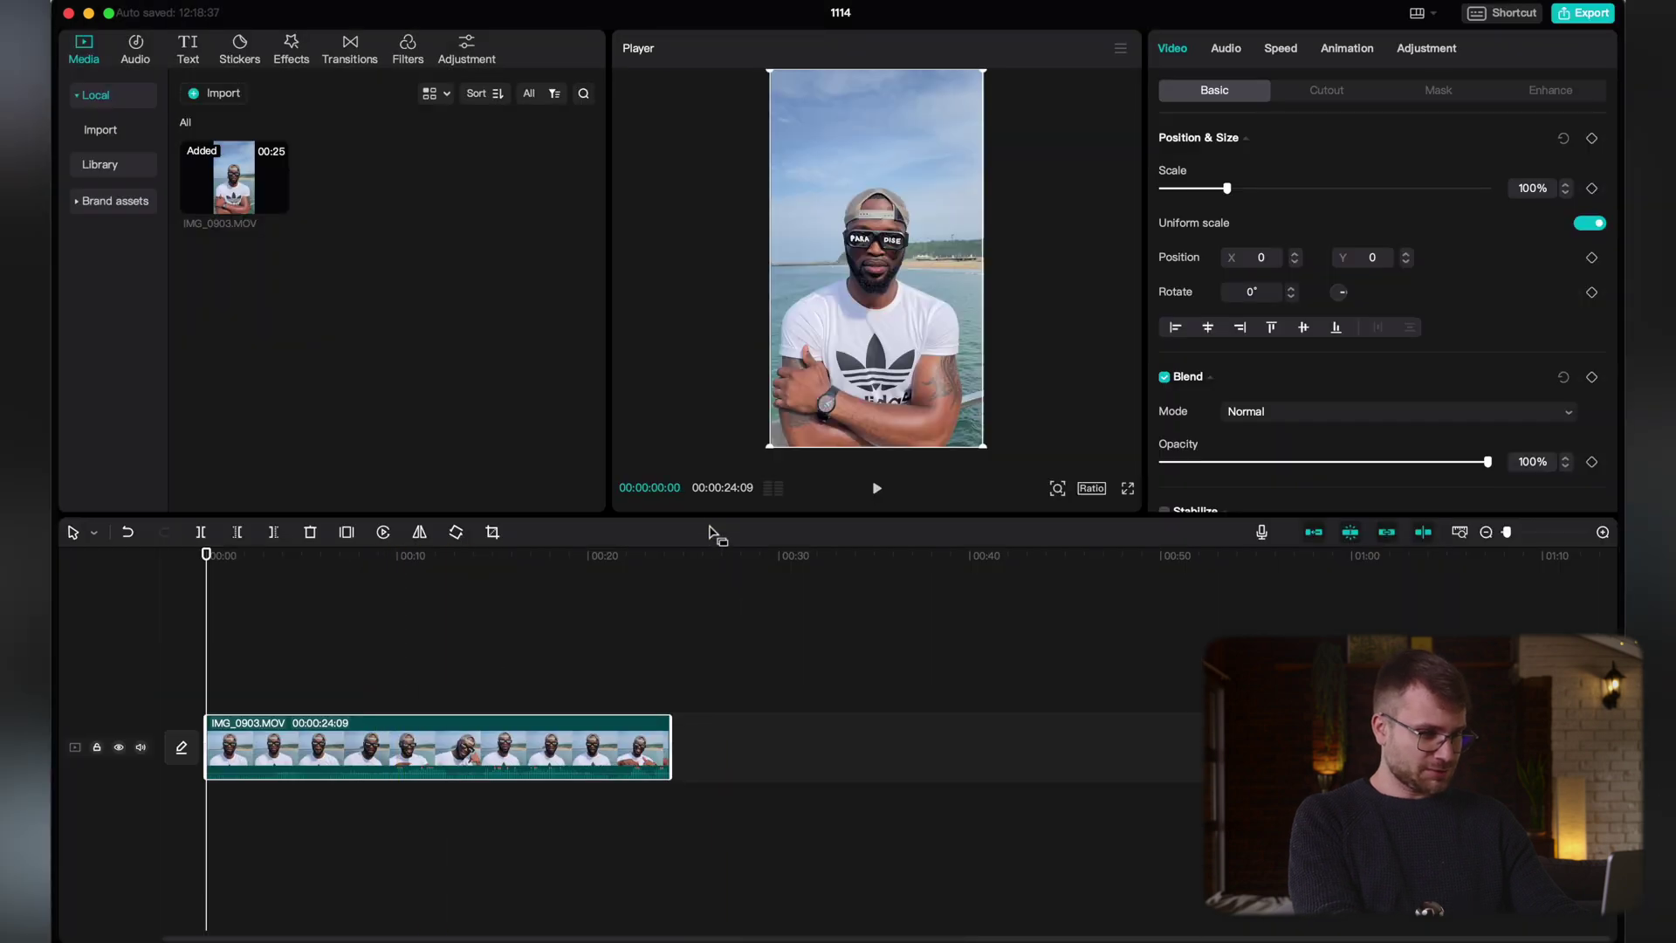
Enlarge the video preview and place the playhead at about 16 seconds
left_click_drag(707, 516, 703, 646)
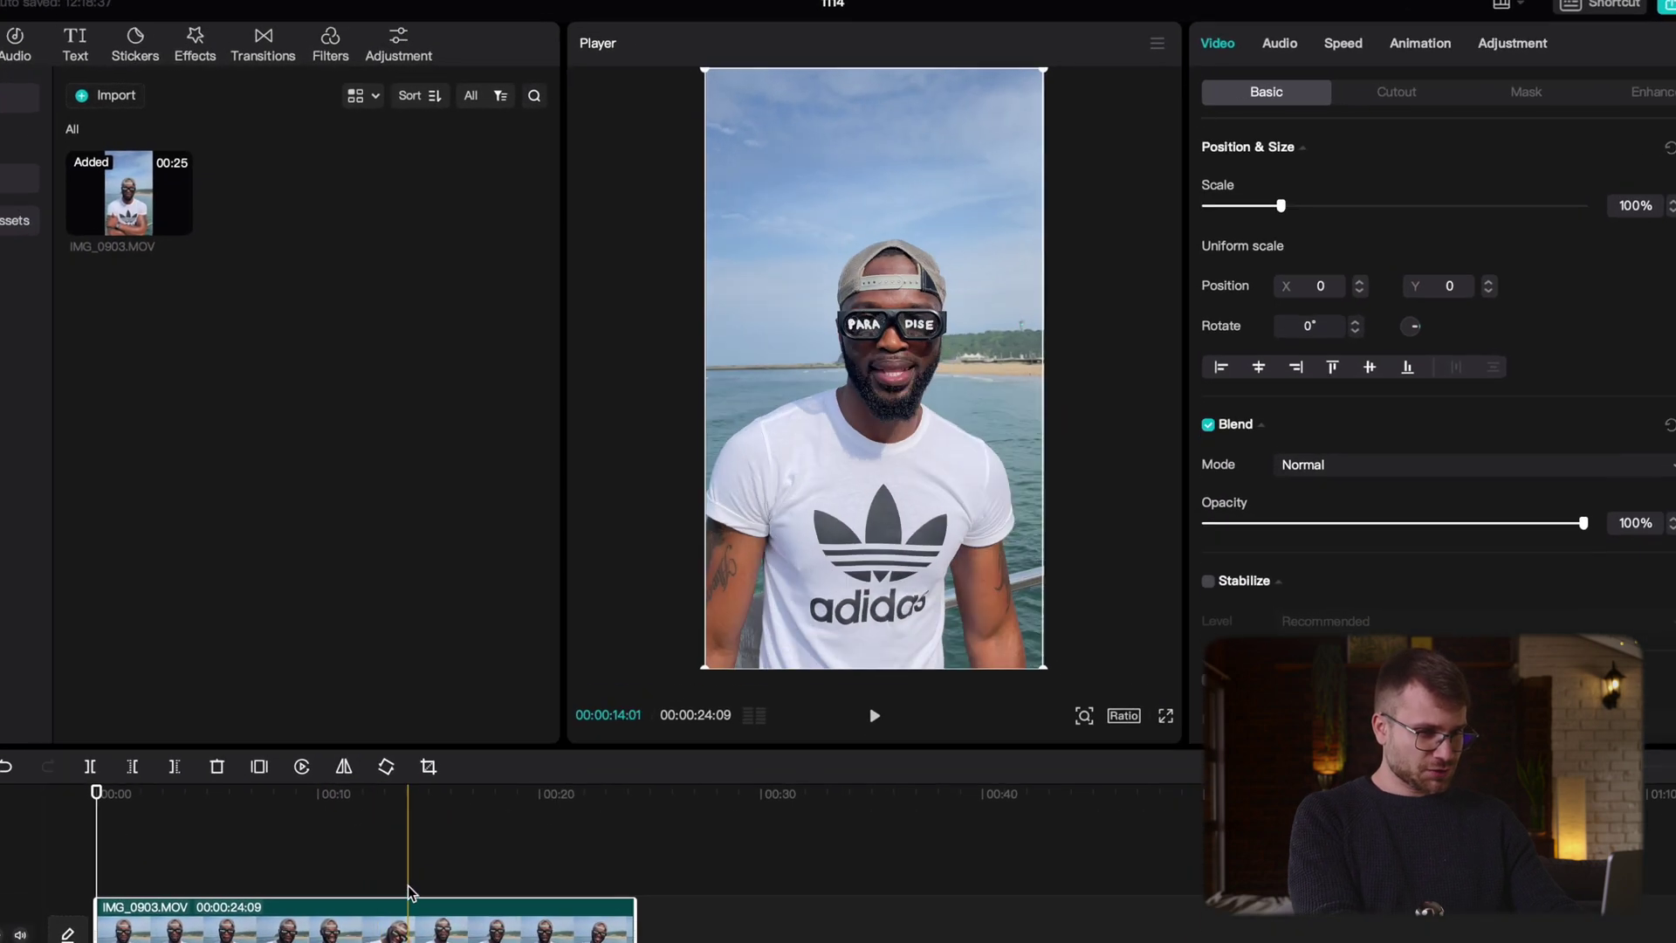
left_click(487, 811)
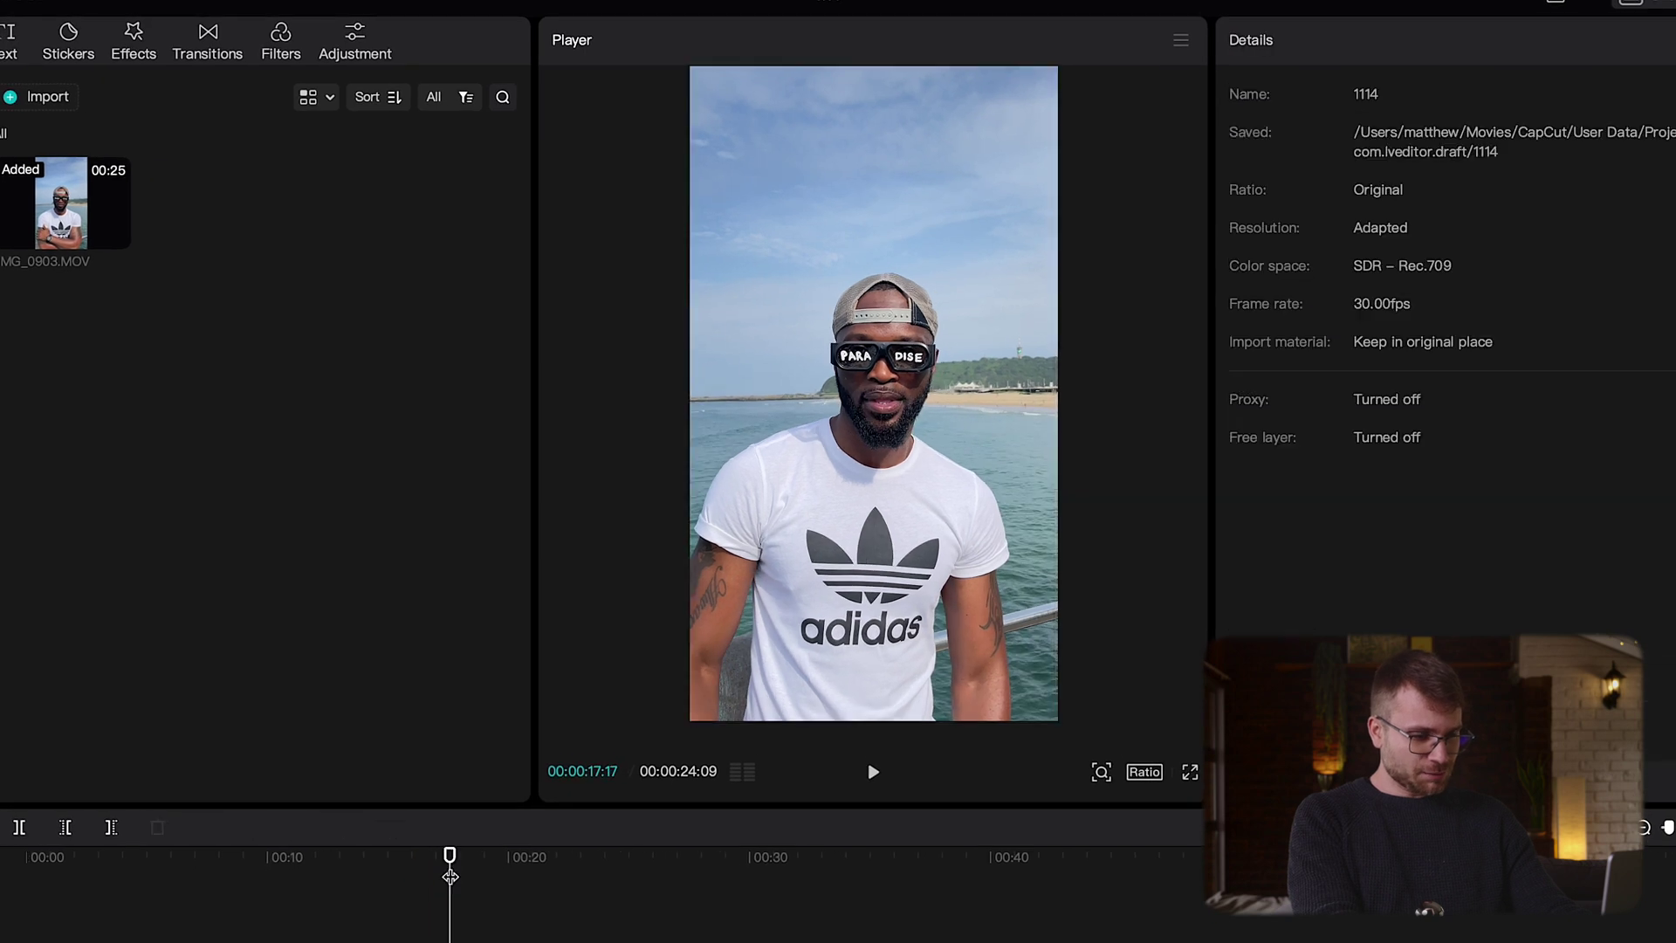
left_click(431, 858)
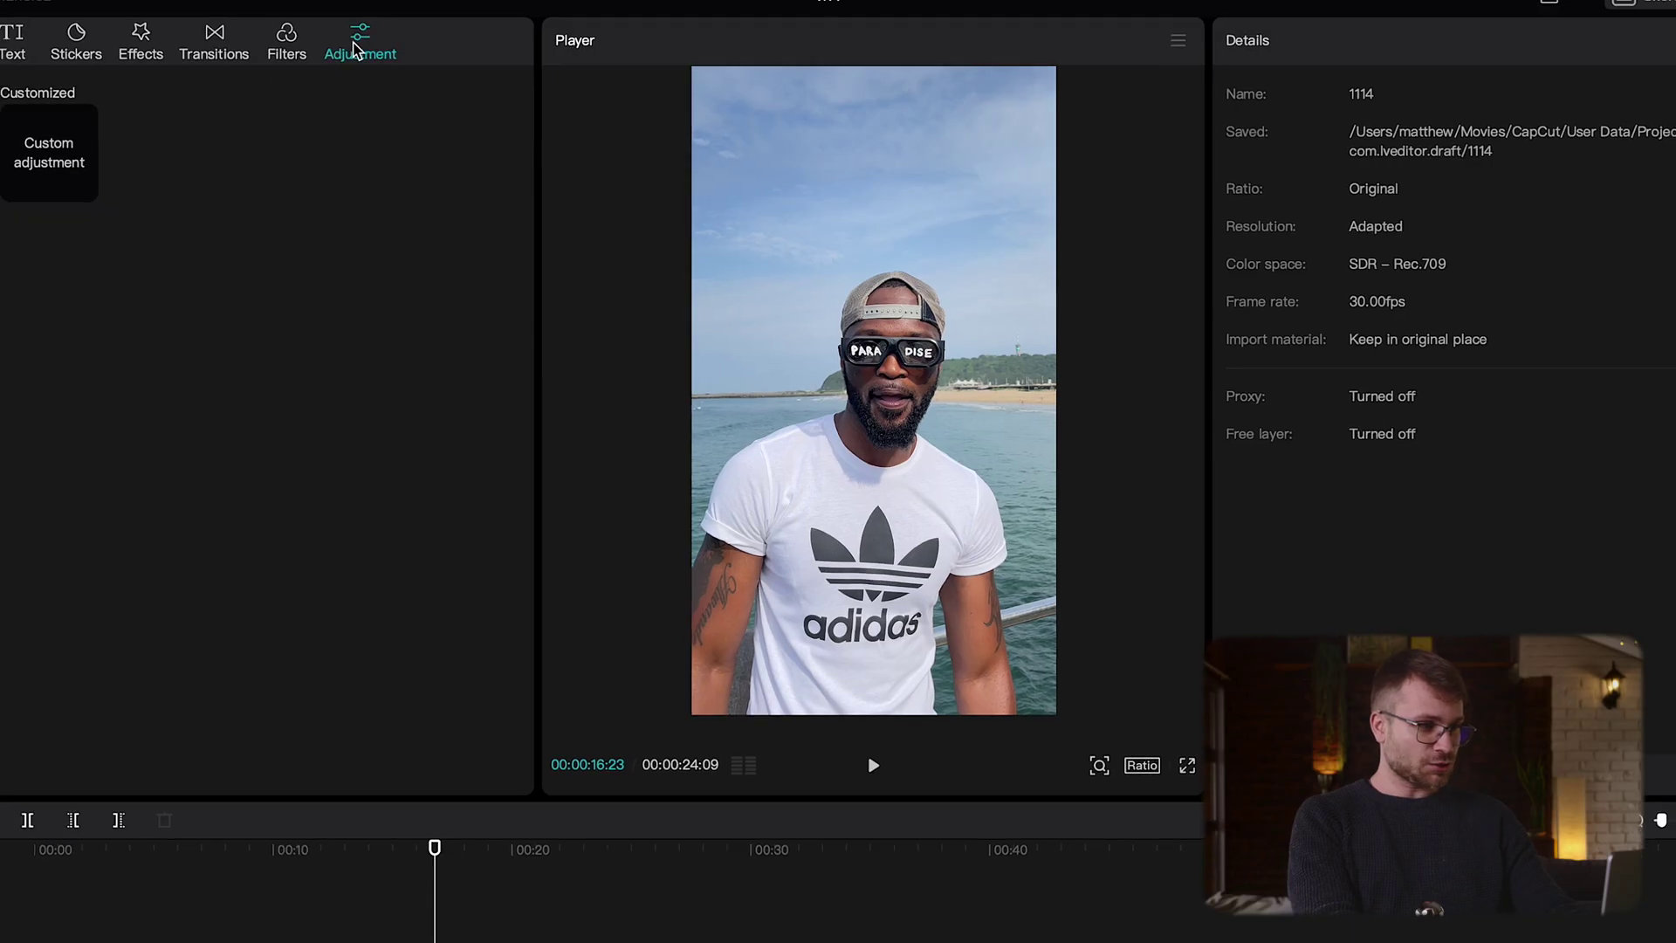
Add a custom adjustment layer and stretch it across the whole IMG_0903.MOV clip
left_click(80, 193)
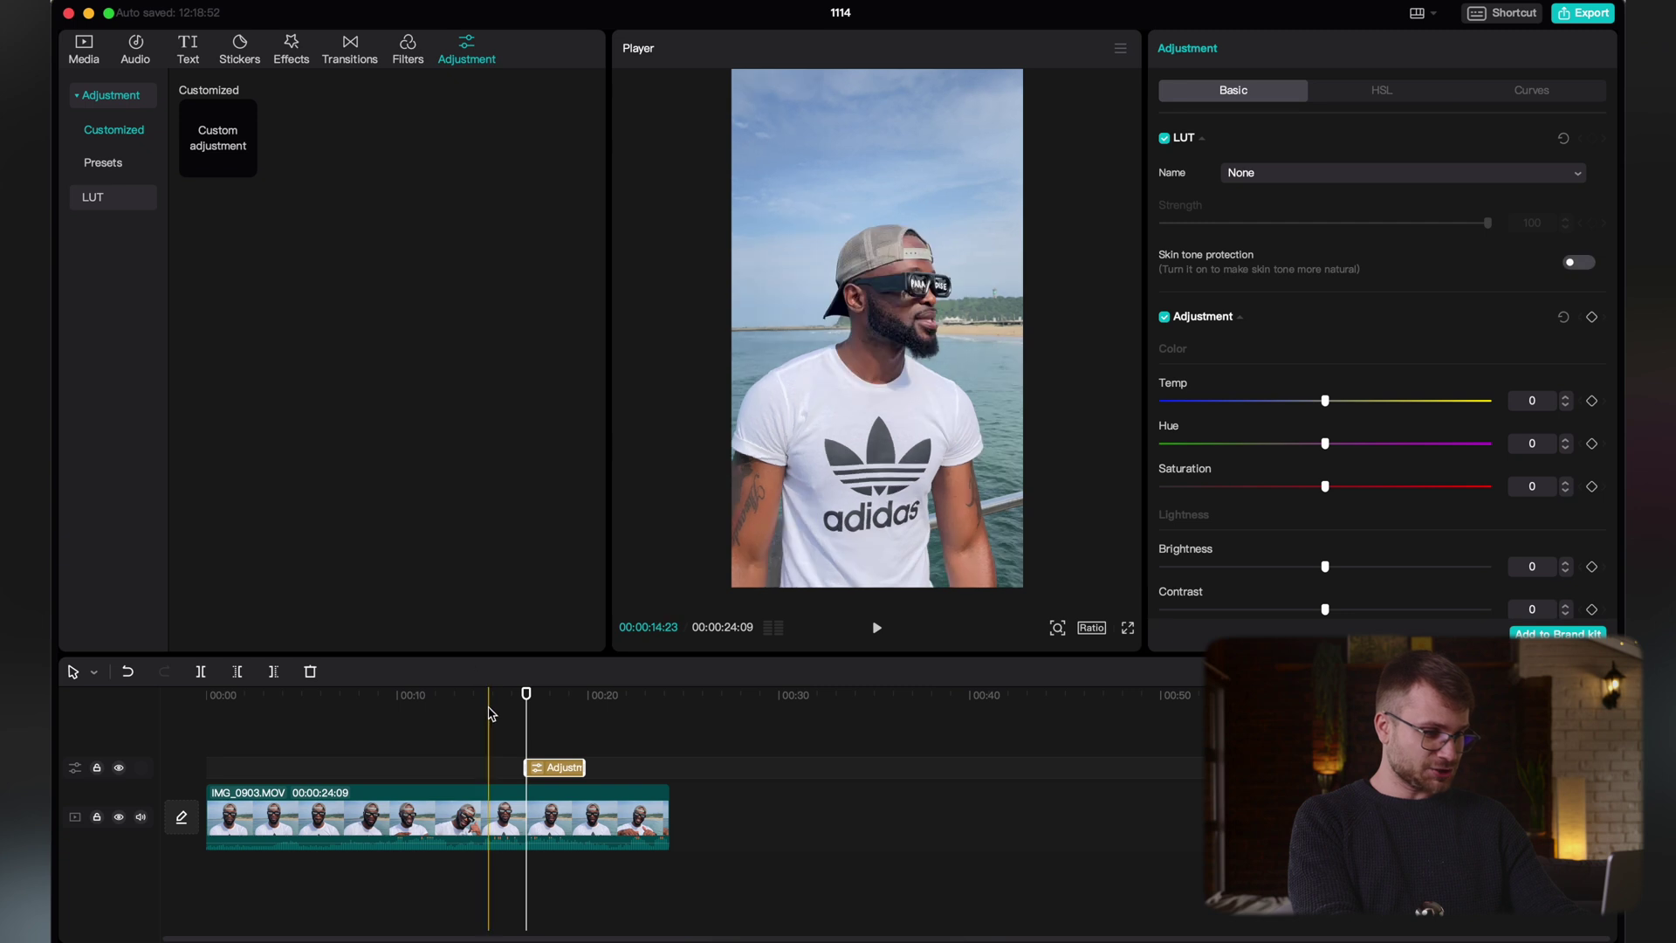
left_click_drag(524, 768, 206, 767)
left_click_drag(613, 771, 669, 768)
left_click(482, 751)
left_click(482, 766)
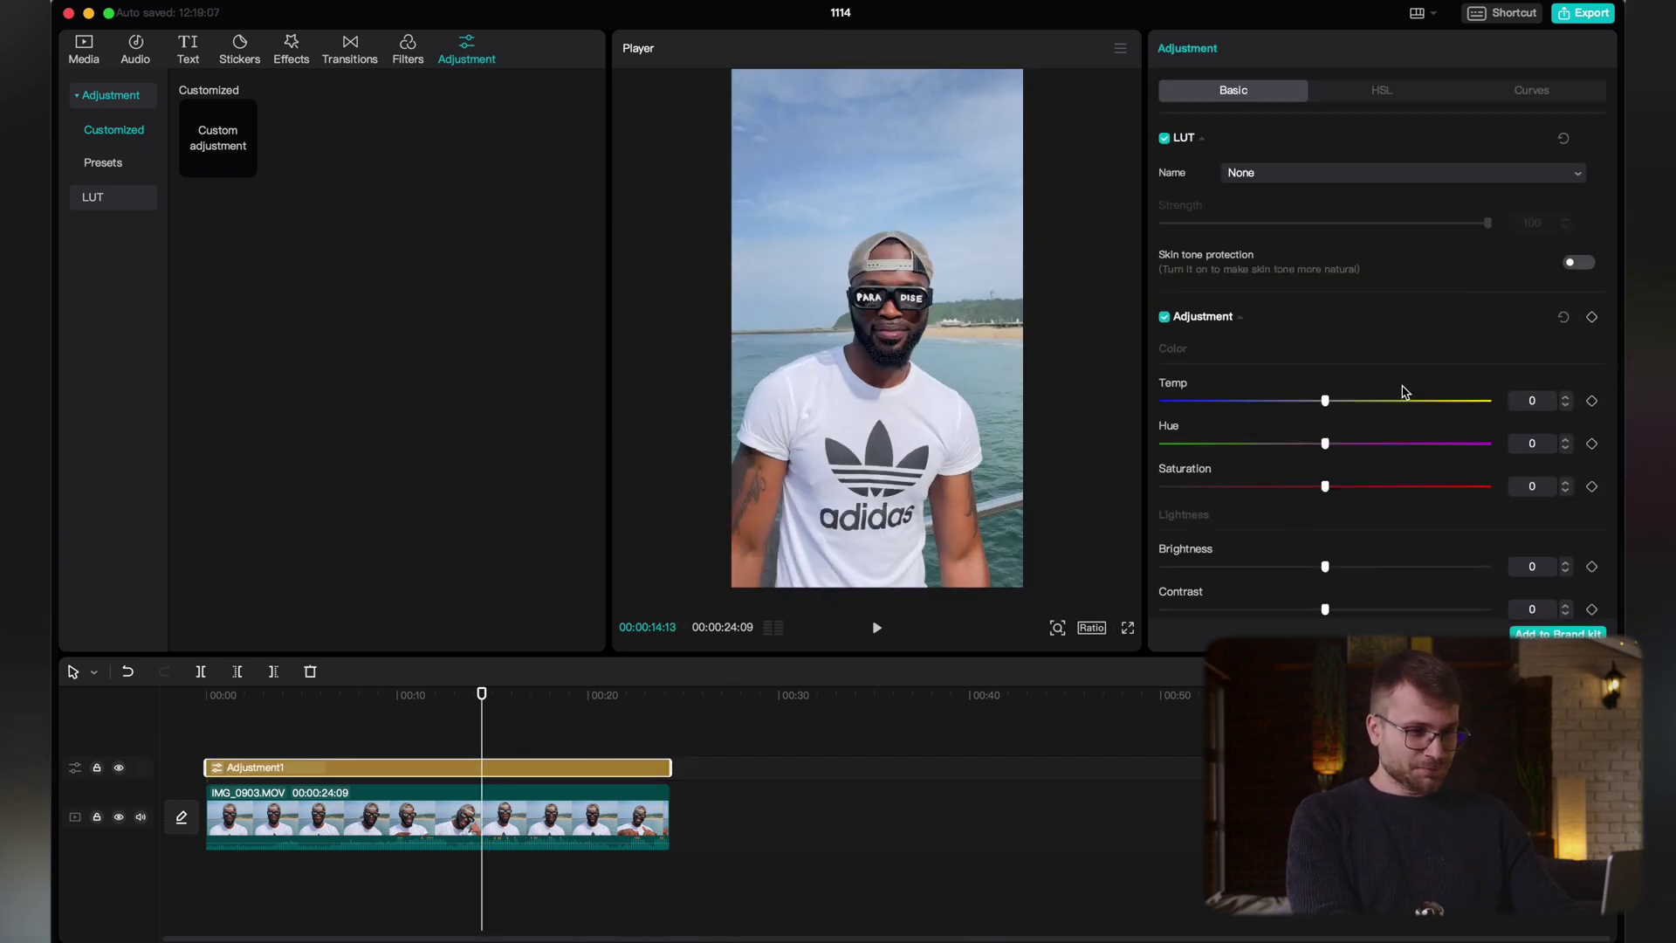
Show the LUT list for the selected Adjustment1 layer
scroll(1280, 507, "down", 5)
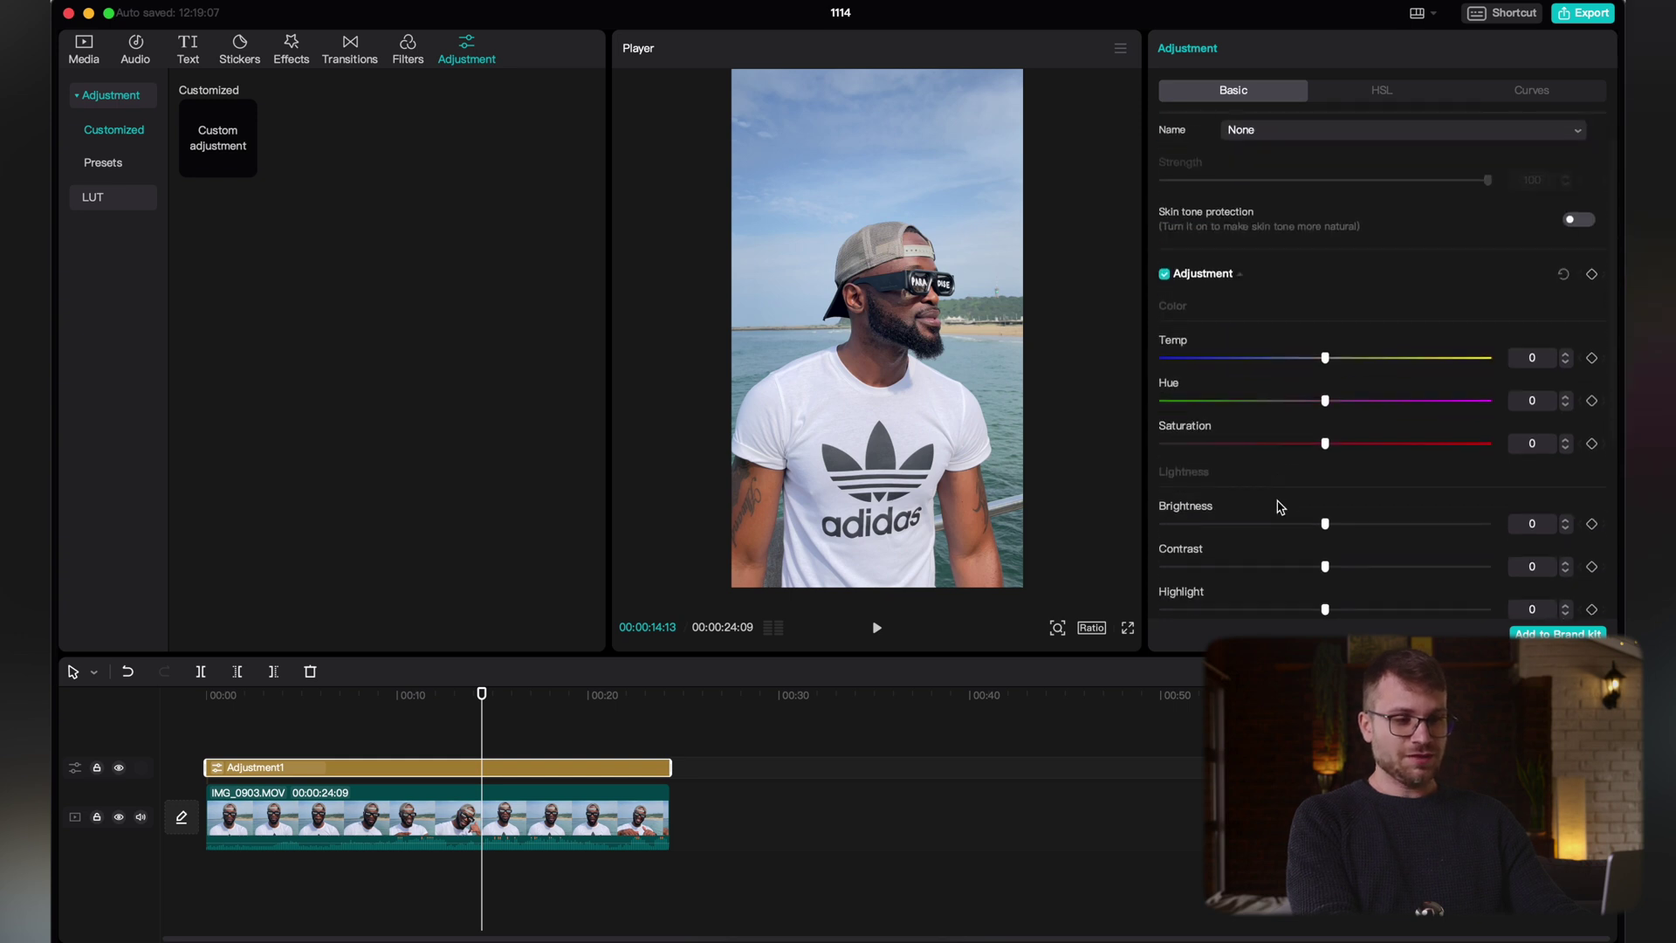
scroll(1280, 507, "up", 2)
scroll(1281, 507, "up", 3)
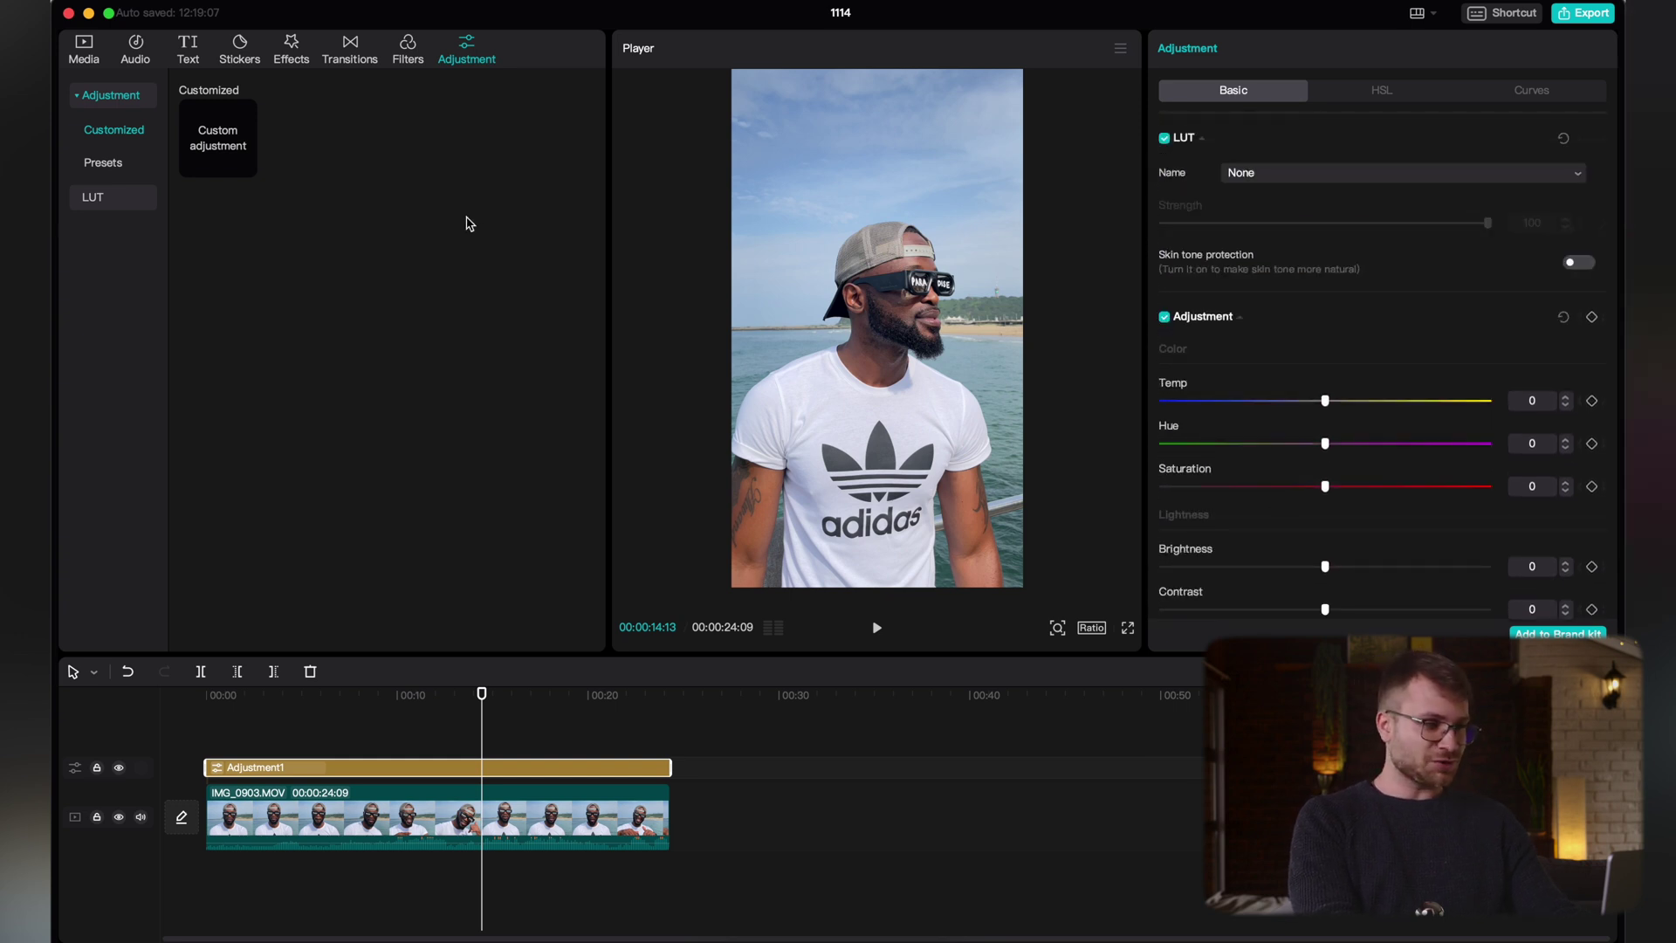
left_click(106, 201)
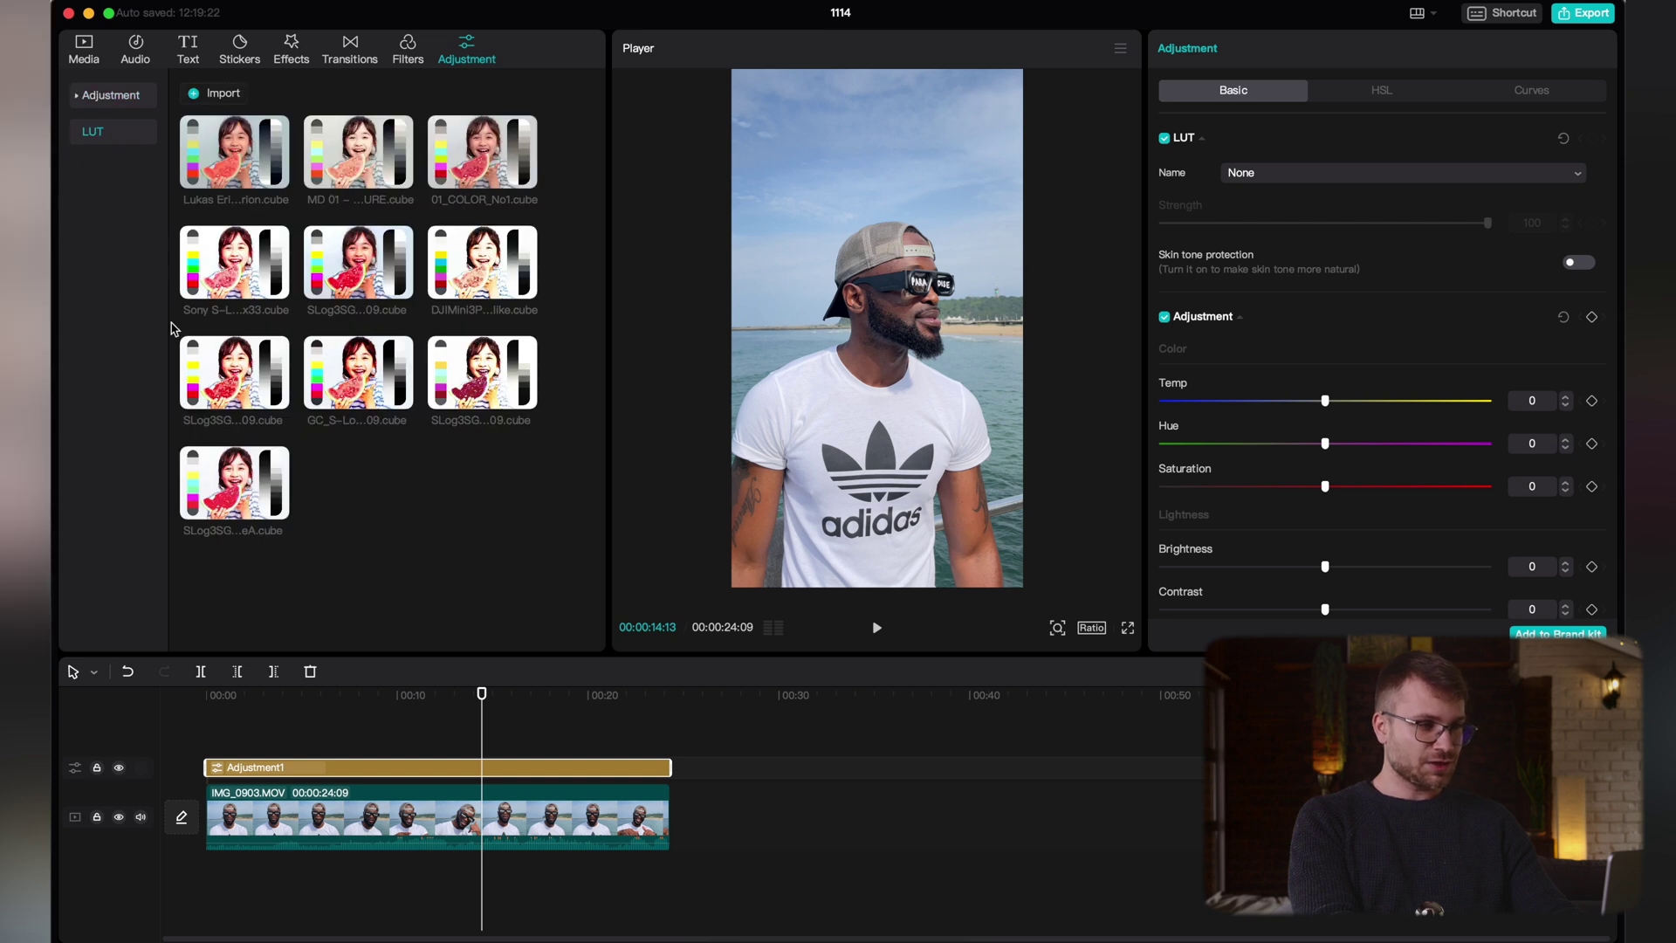
Import Sony S-Log3 to Rec.709 LUT 33x33.cube from Downloads > Bounce Color LUTs
left_click(216, 92)
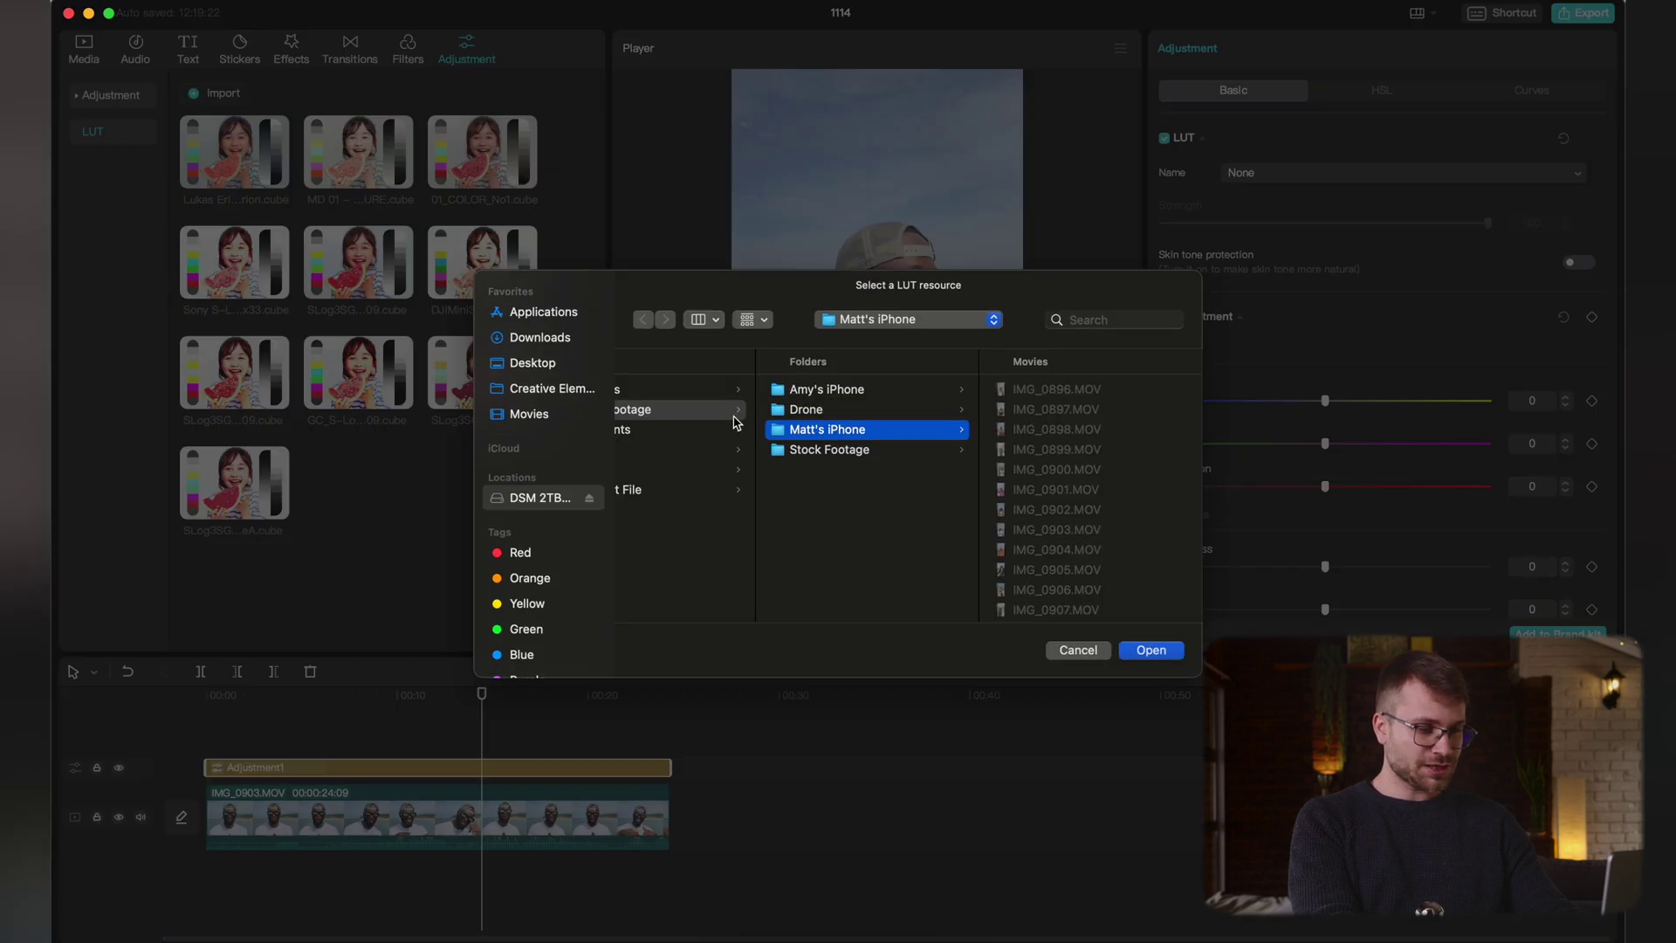
scroll(736, 423, "left", 3)
left_click(548, 338)
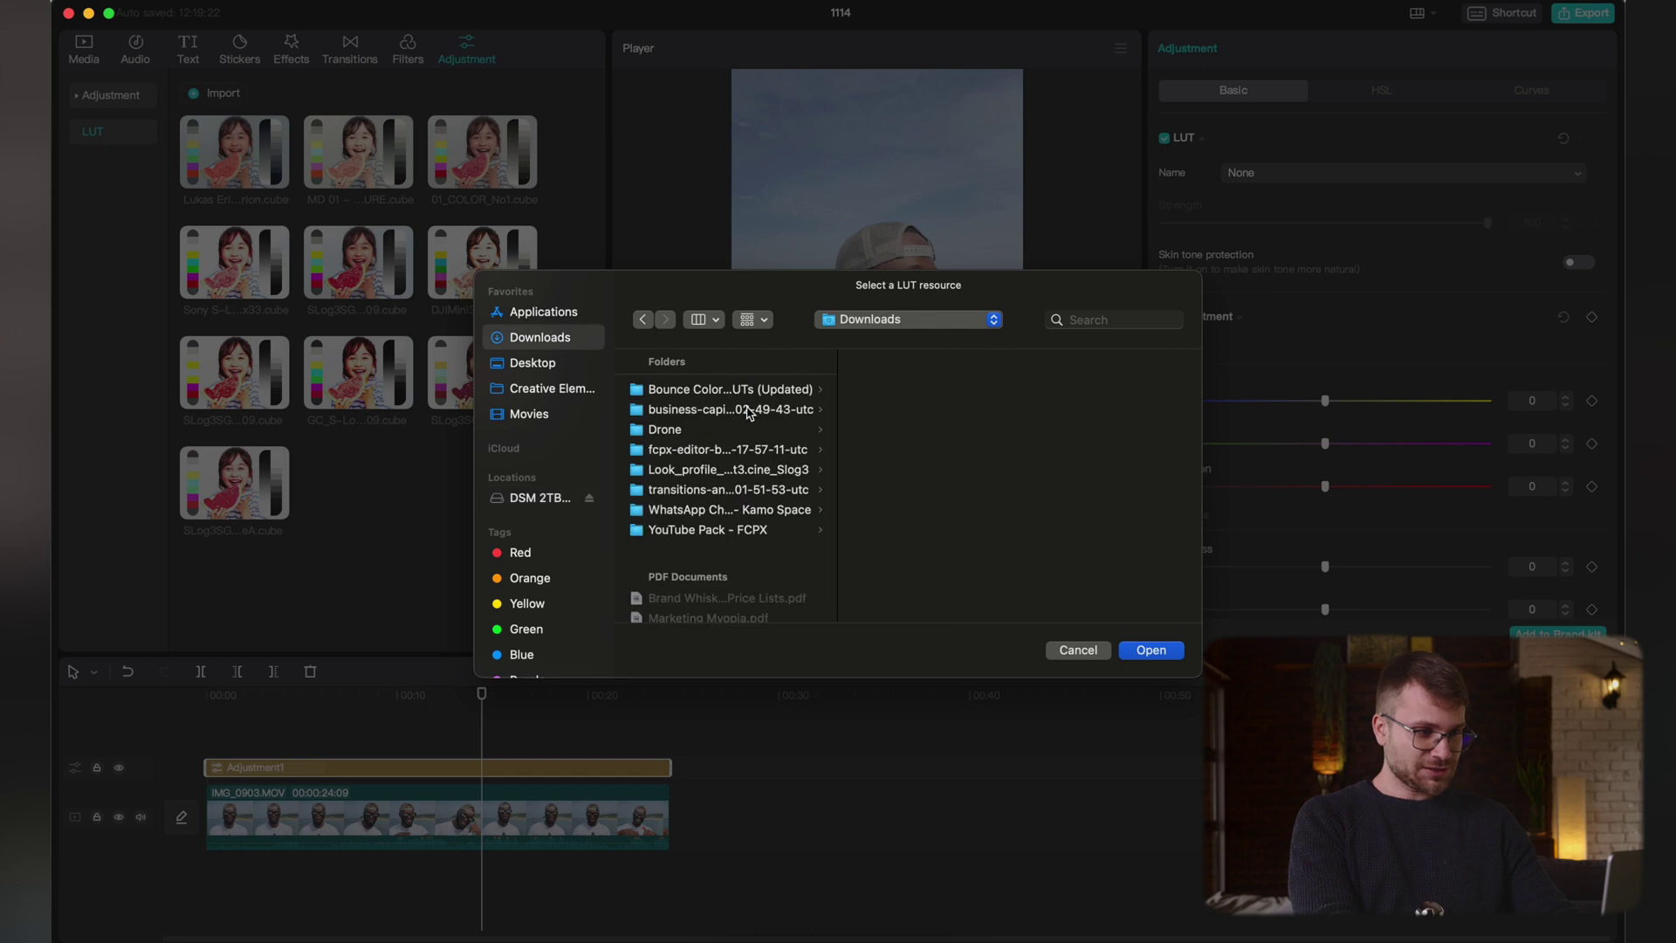
left_click(721, 395)
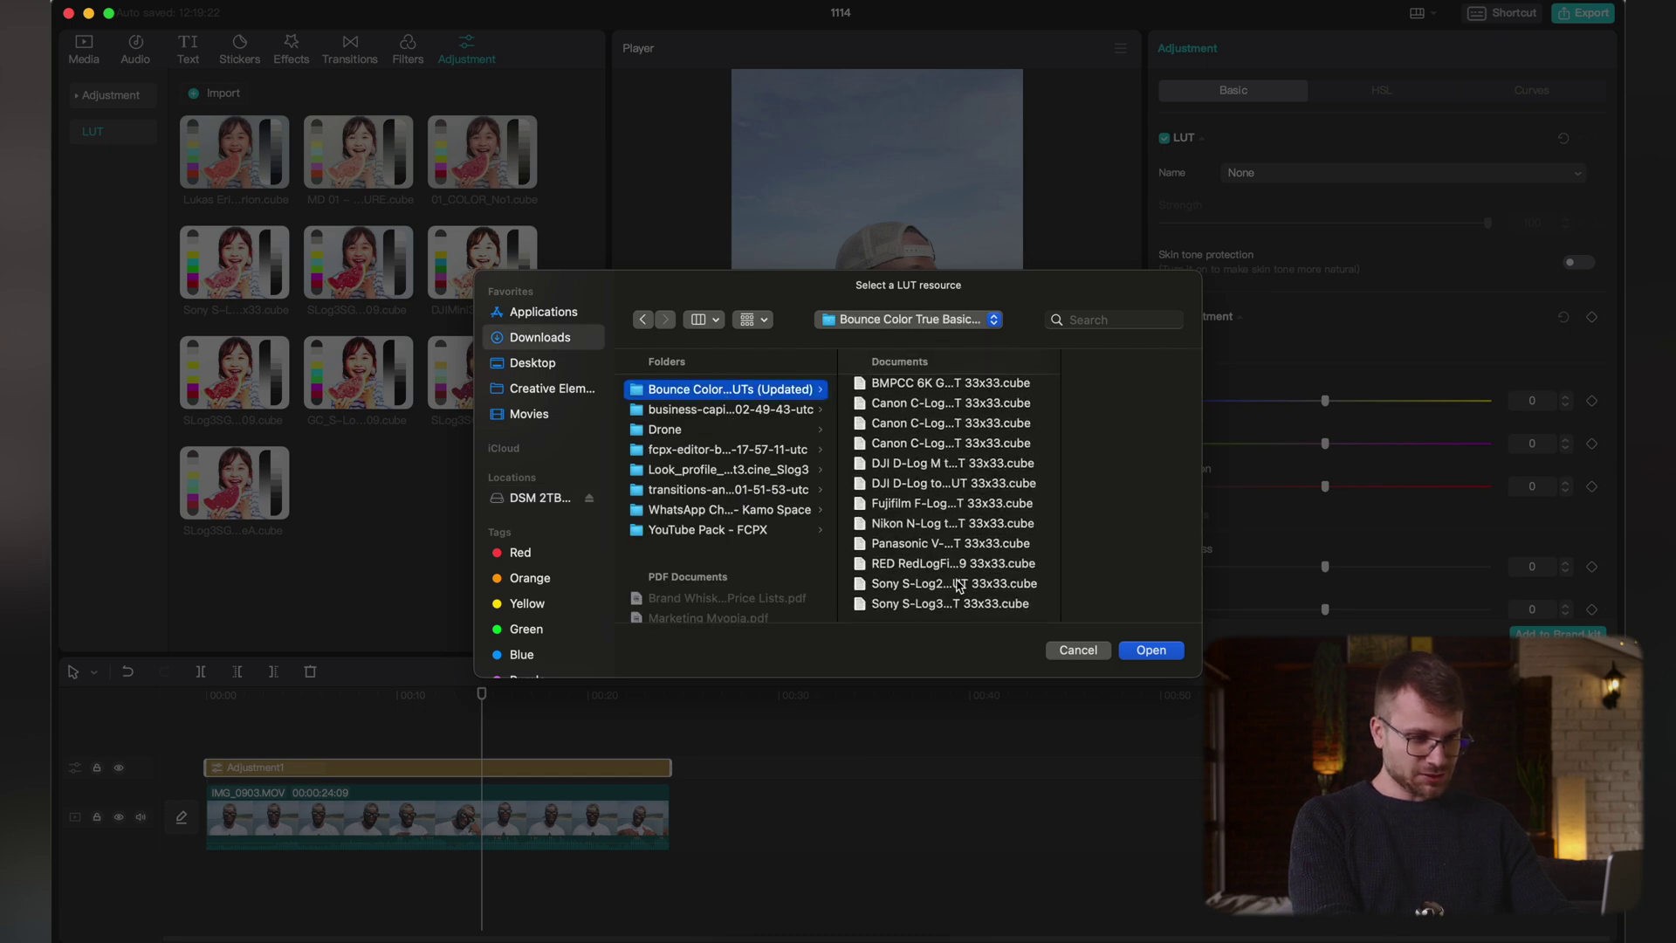
left_click(962, 604)
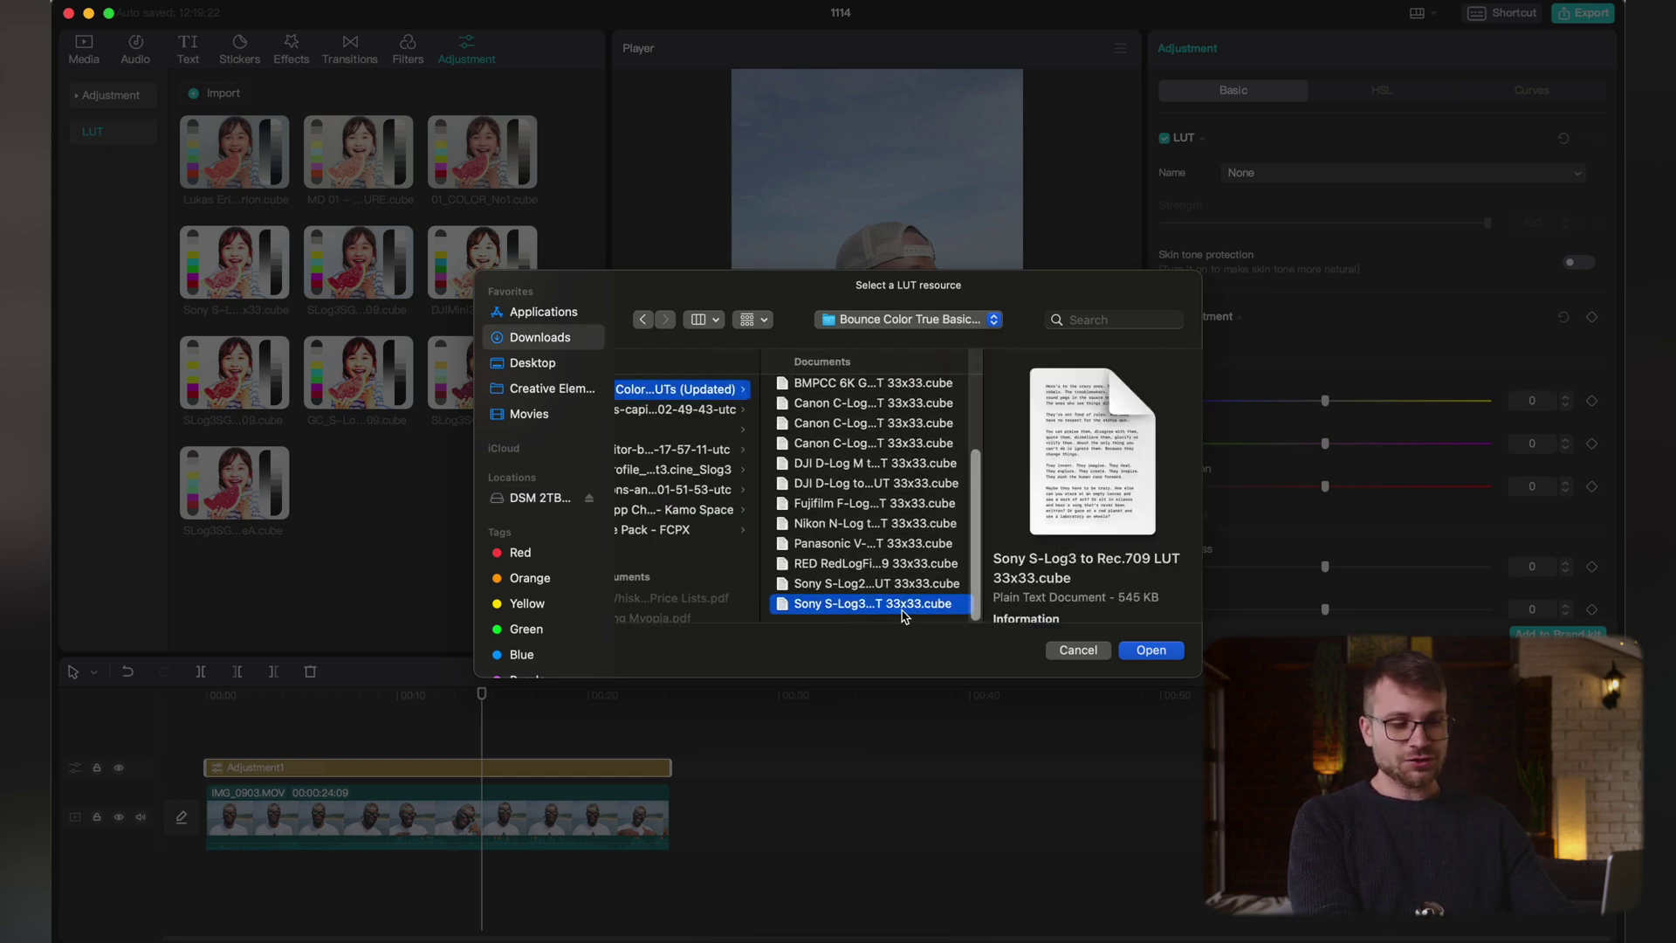
left_click(1140, 651)
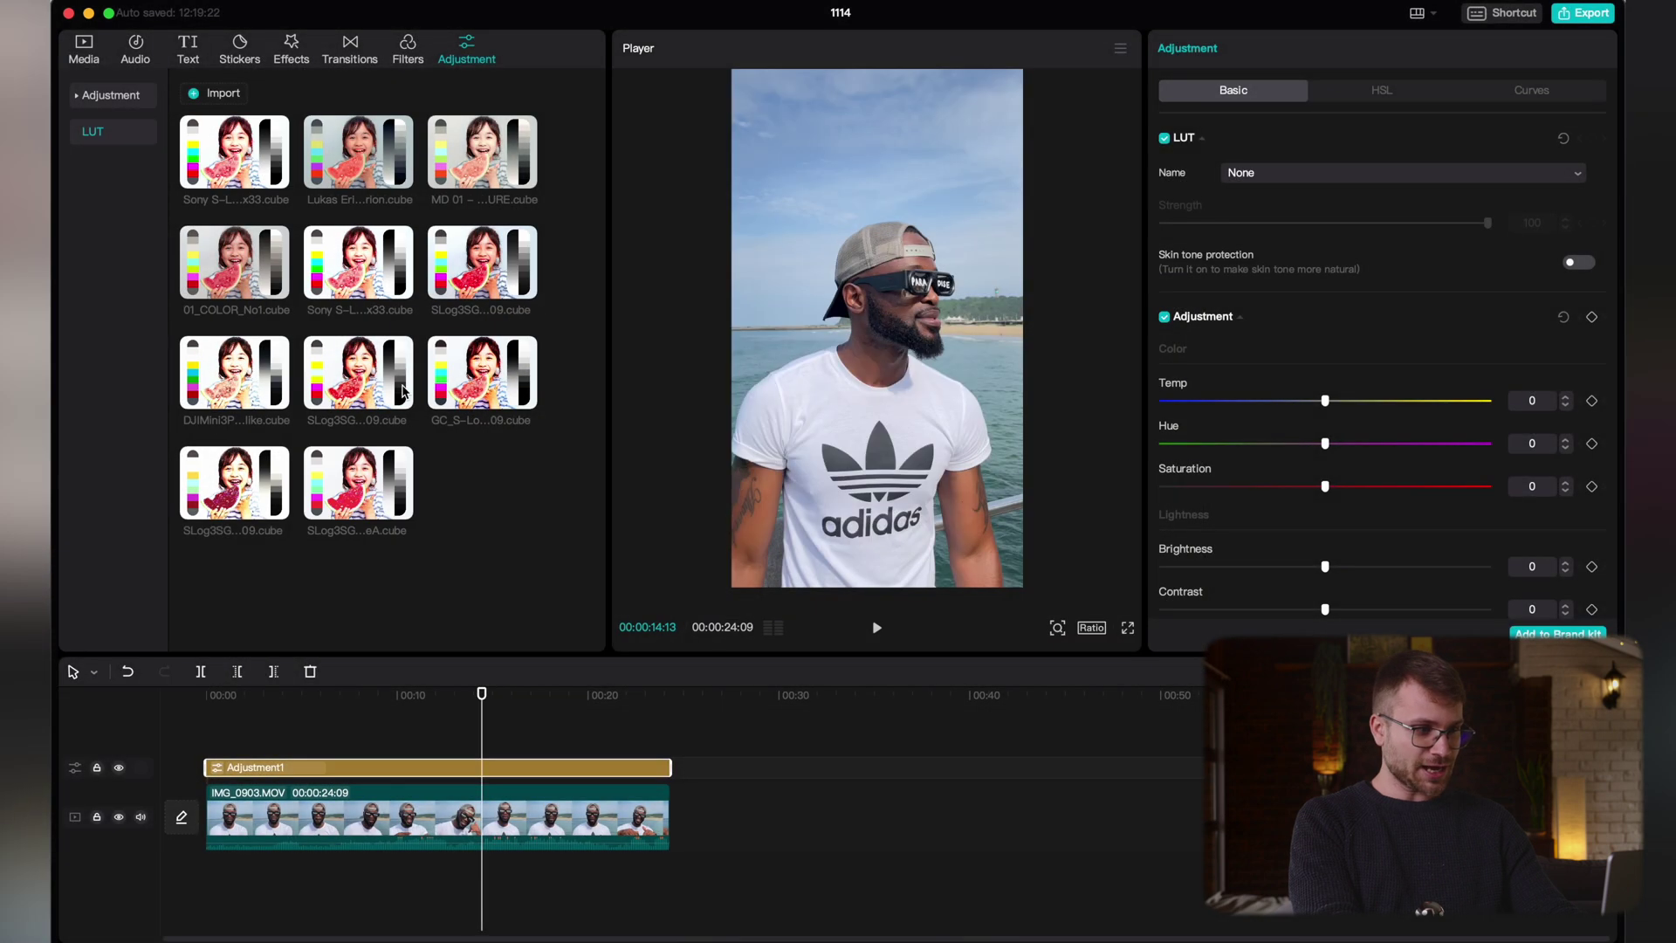
left_click(486, 760)
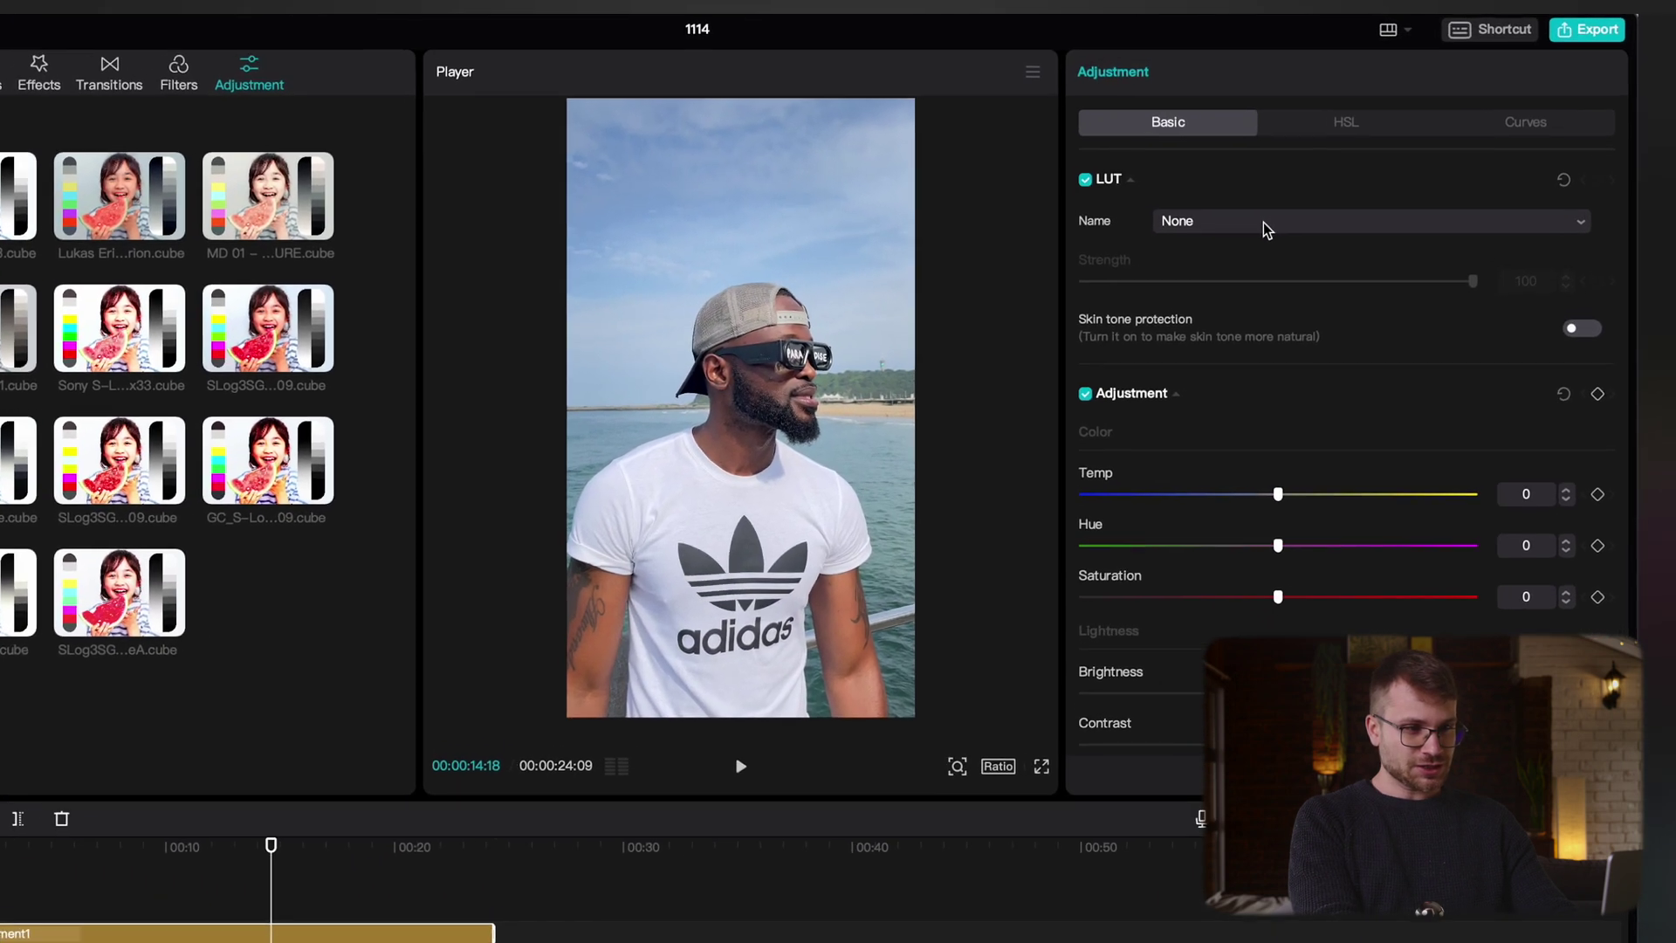
Apply the Sony S-Log3 to Rec.709 LUT at about half strength with skin tone protection on
left_click(1305, 173)
left_click(1248, 314)
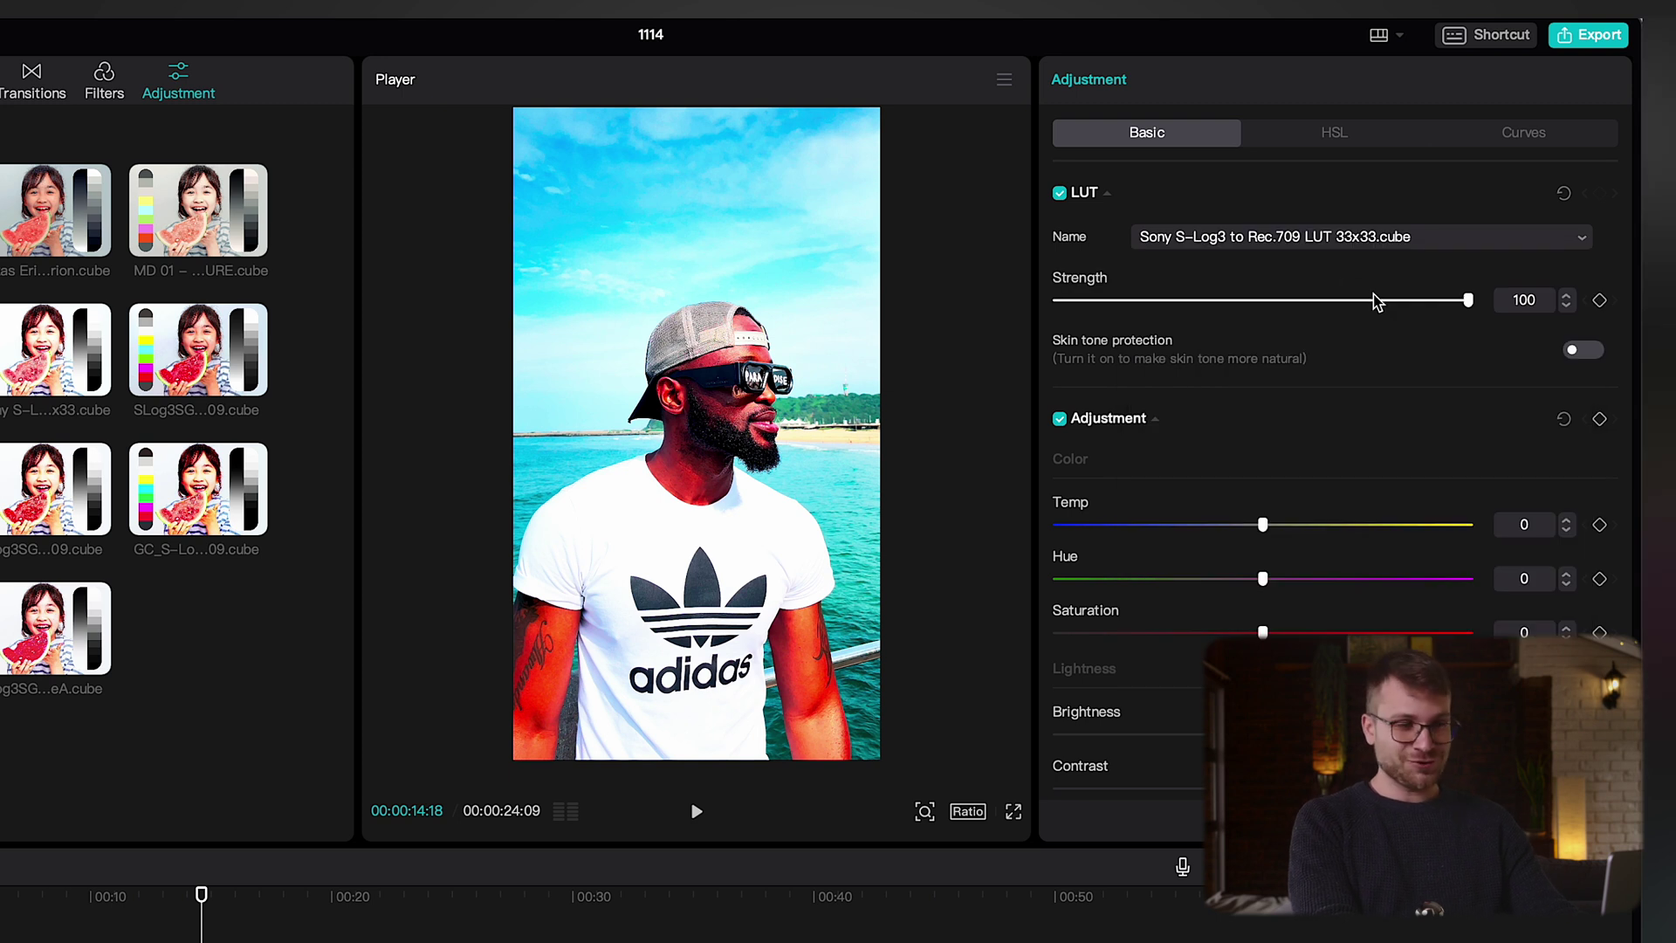
left_click_drag(1374, 301, 1275, 299)
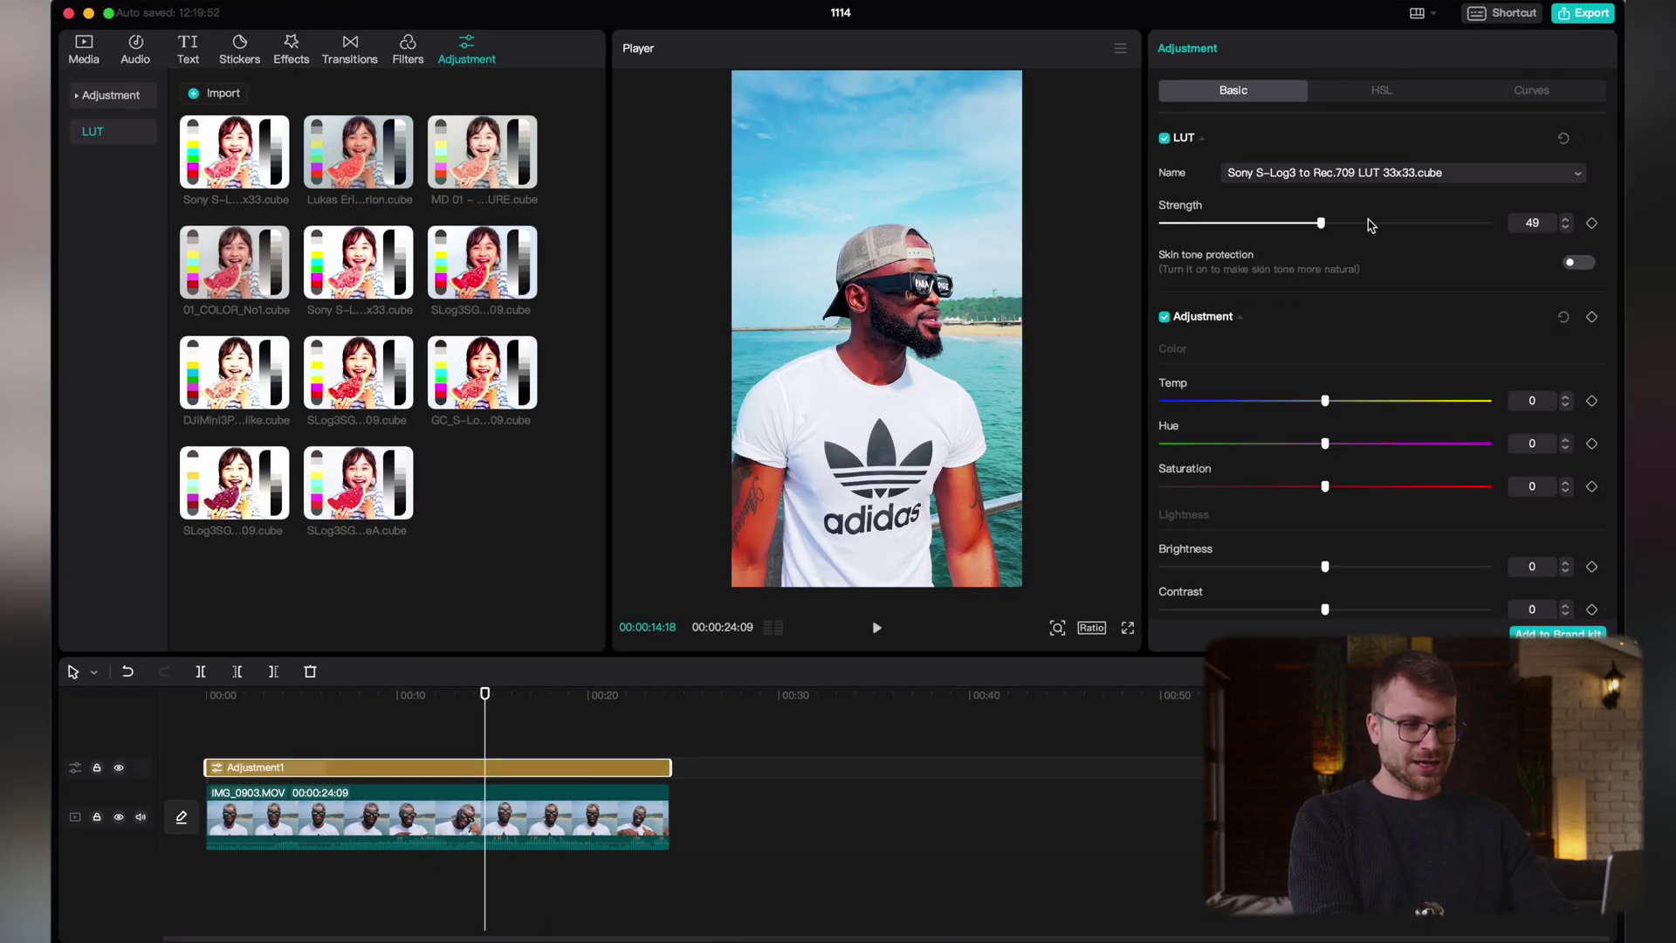
left_click(1576, 263)
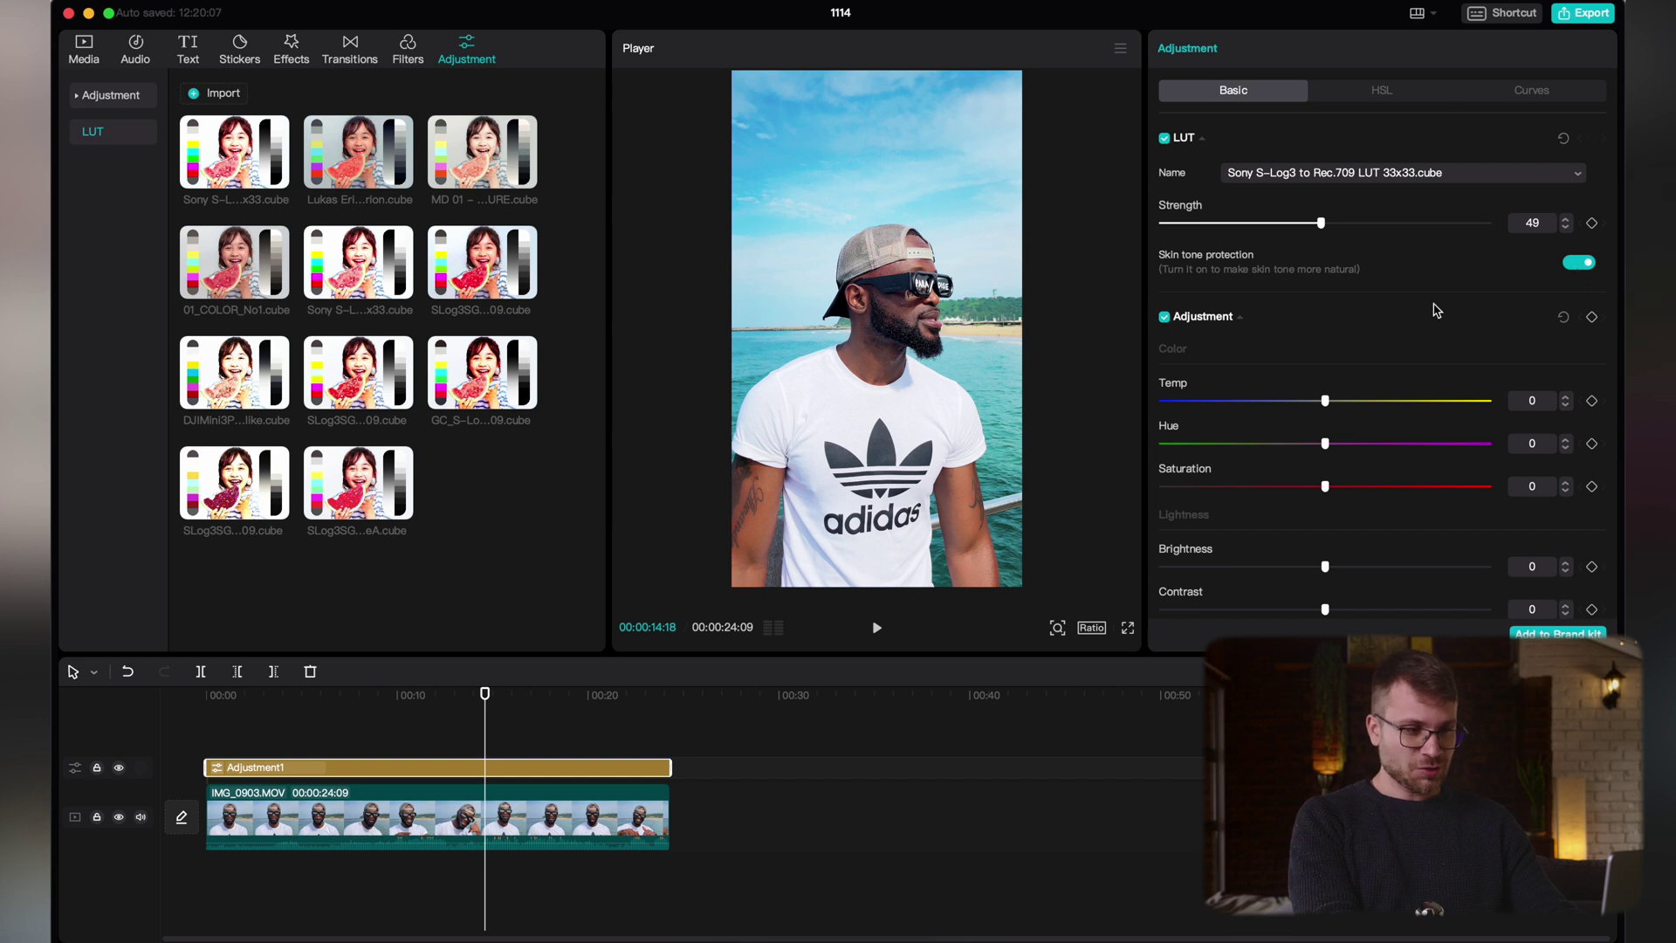
Compare skin tone protection off and on around 8 seconds, then set the LUT to None
left_click(373, 709)
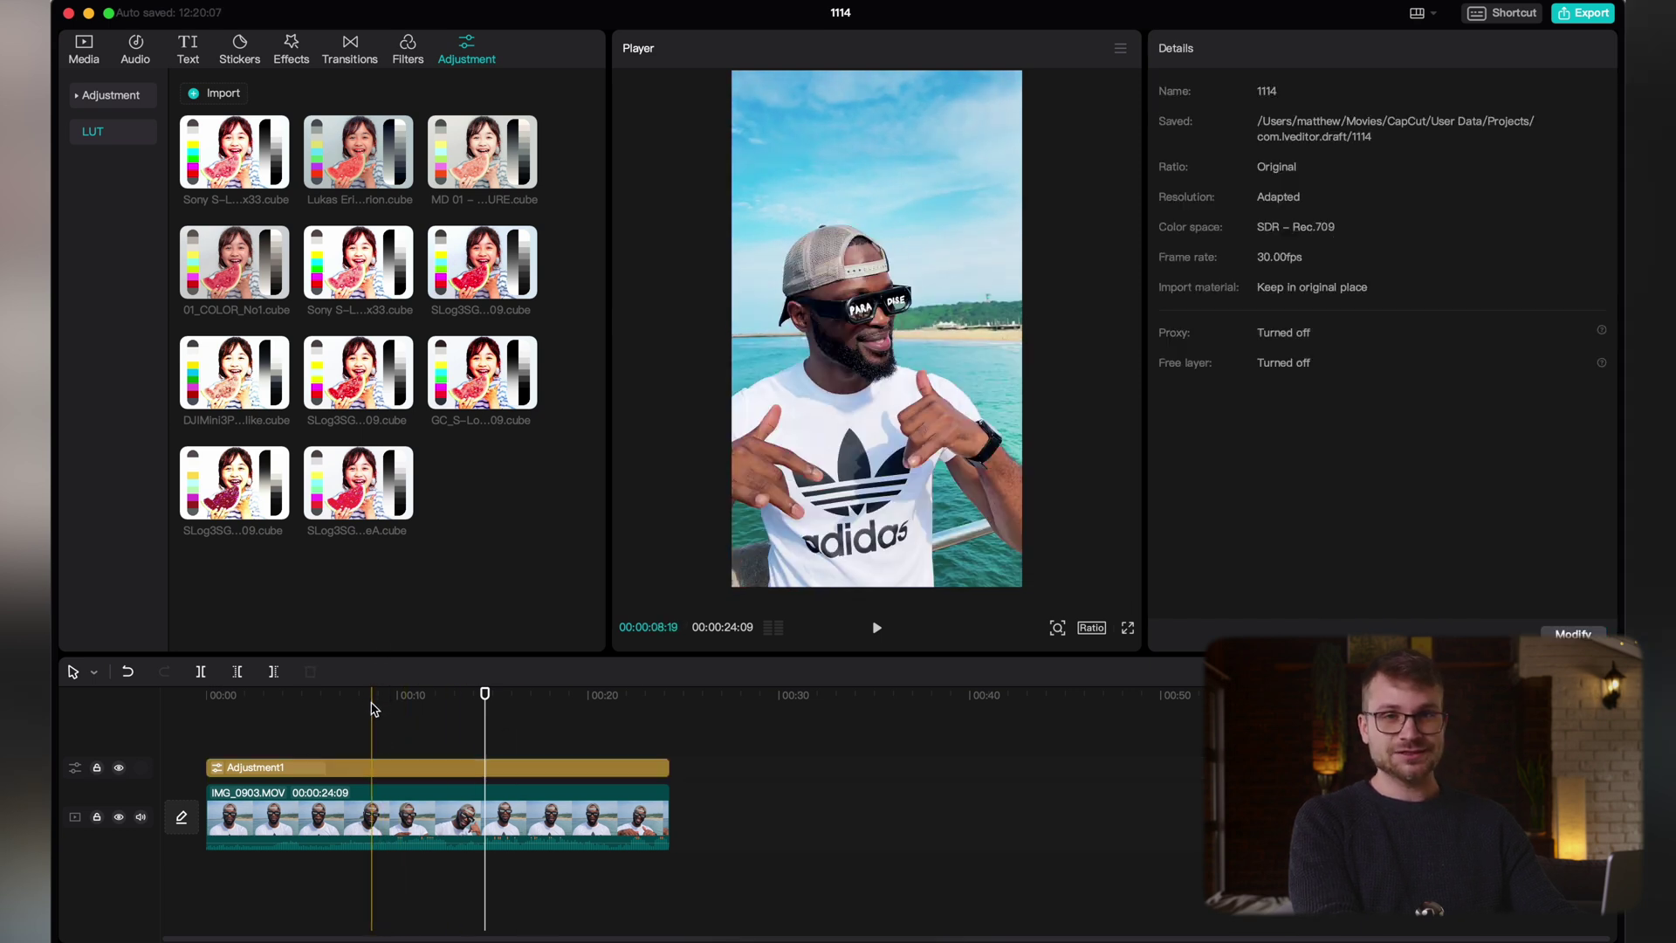
left_click(374, 709)
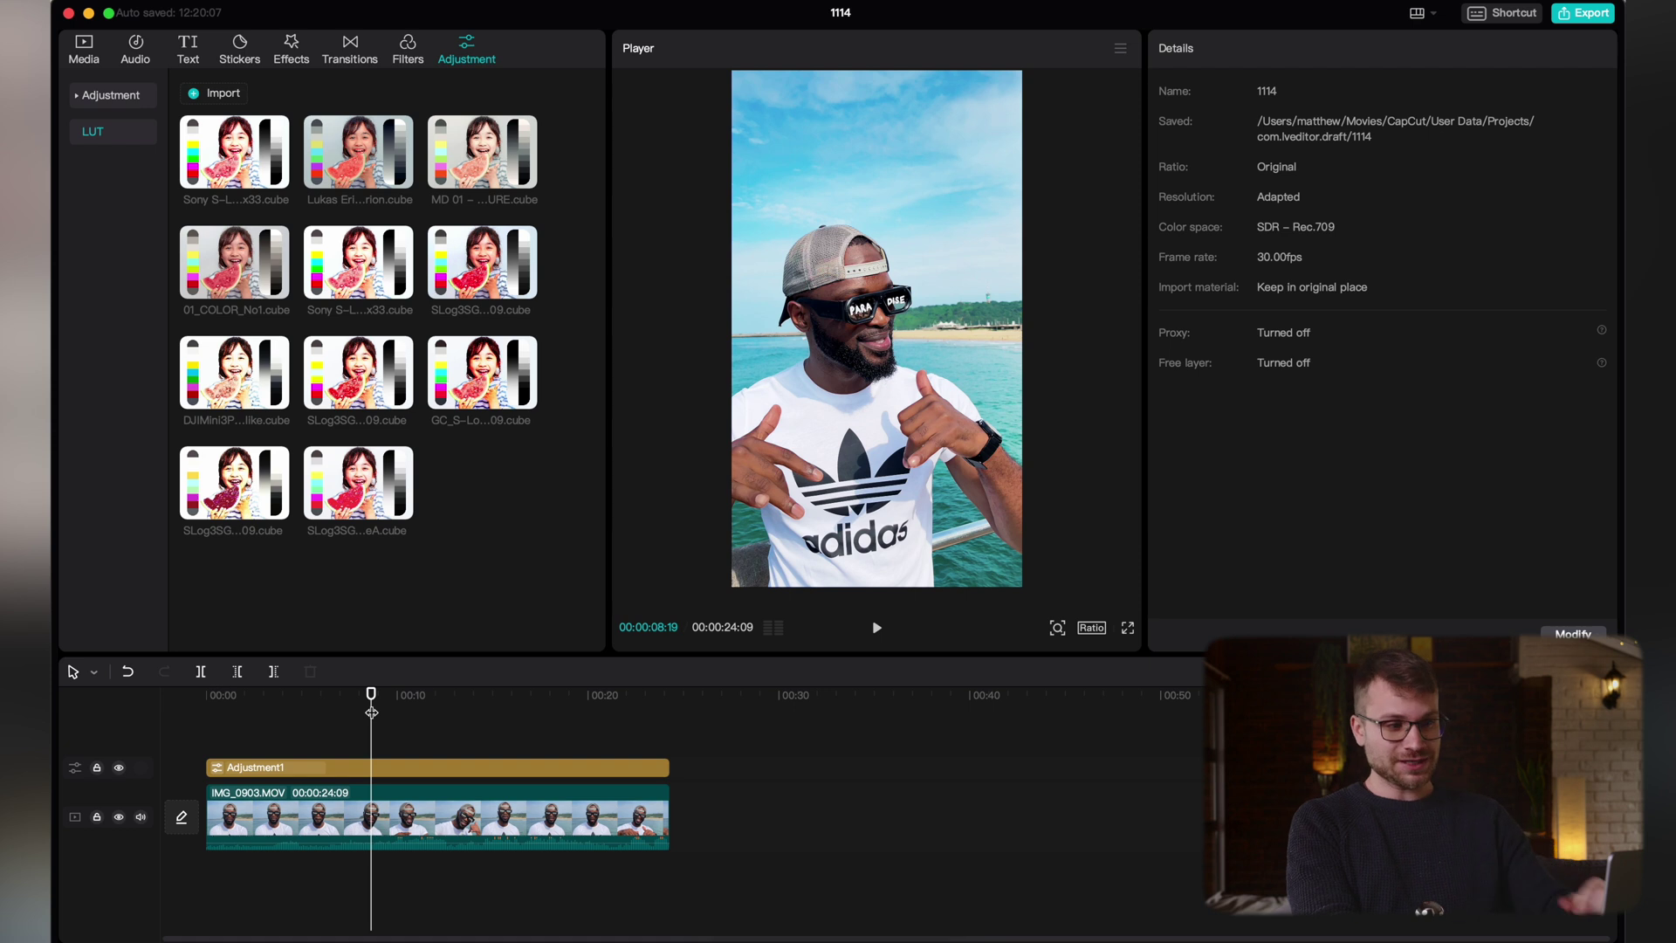
left_click(360, 825)
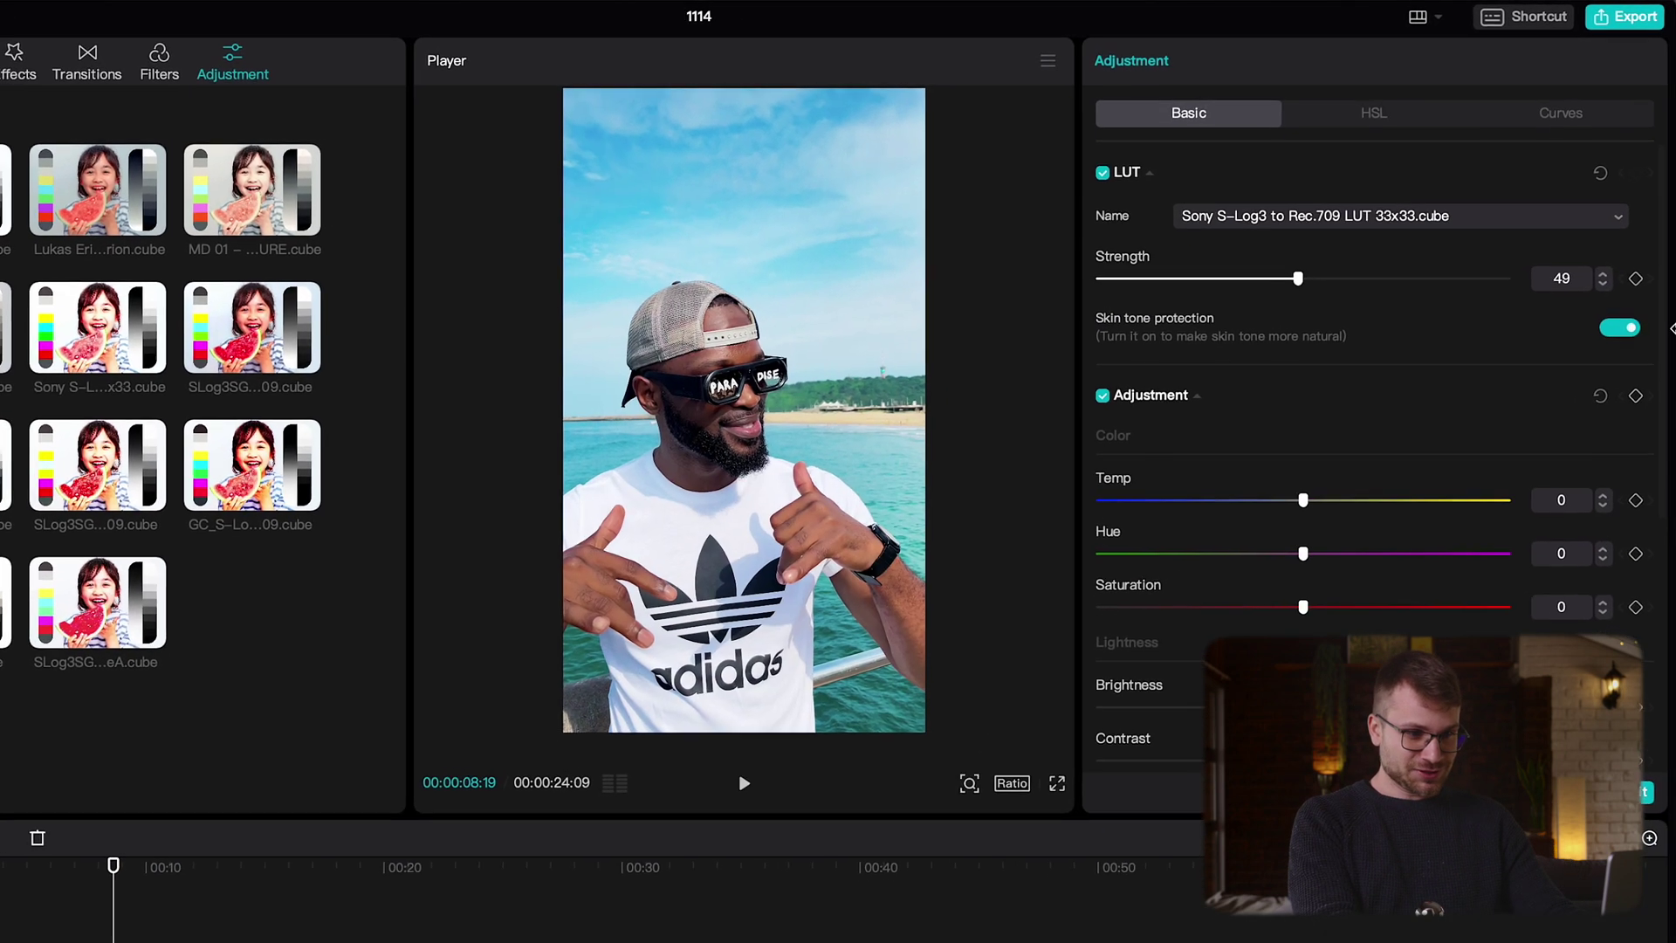
left_click(1621, 331)
left_click(1620, 332)
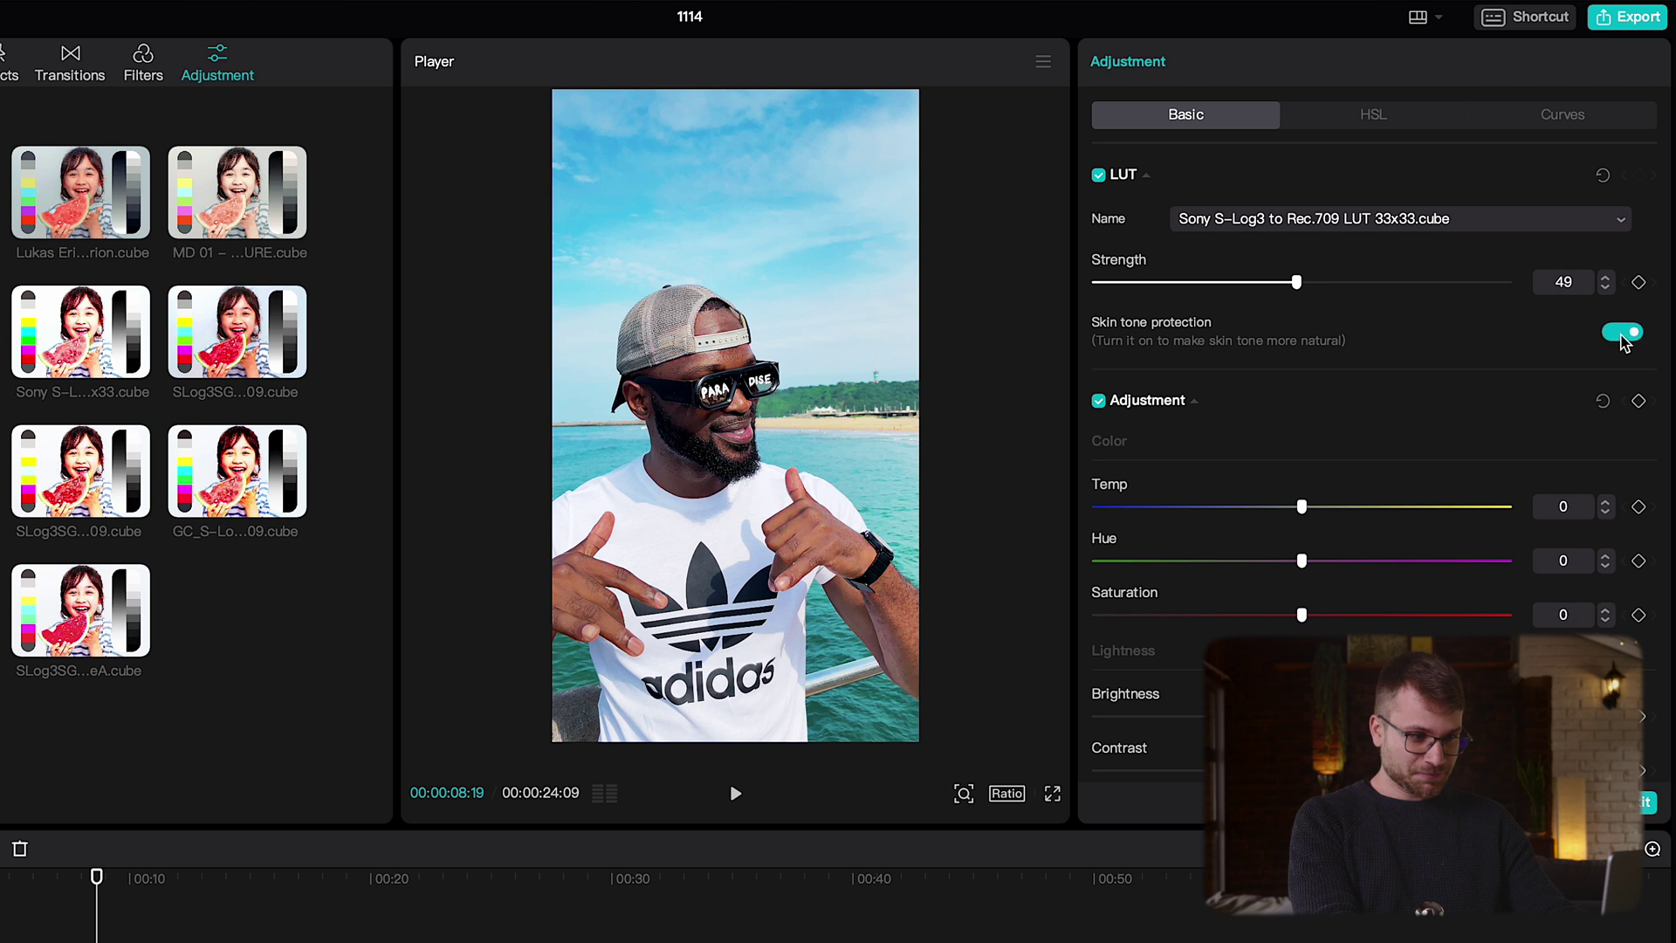
left_click(1621, 335)
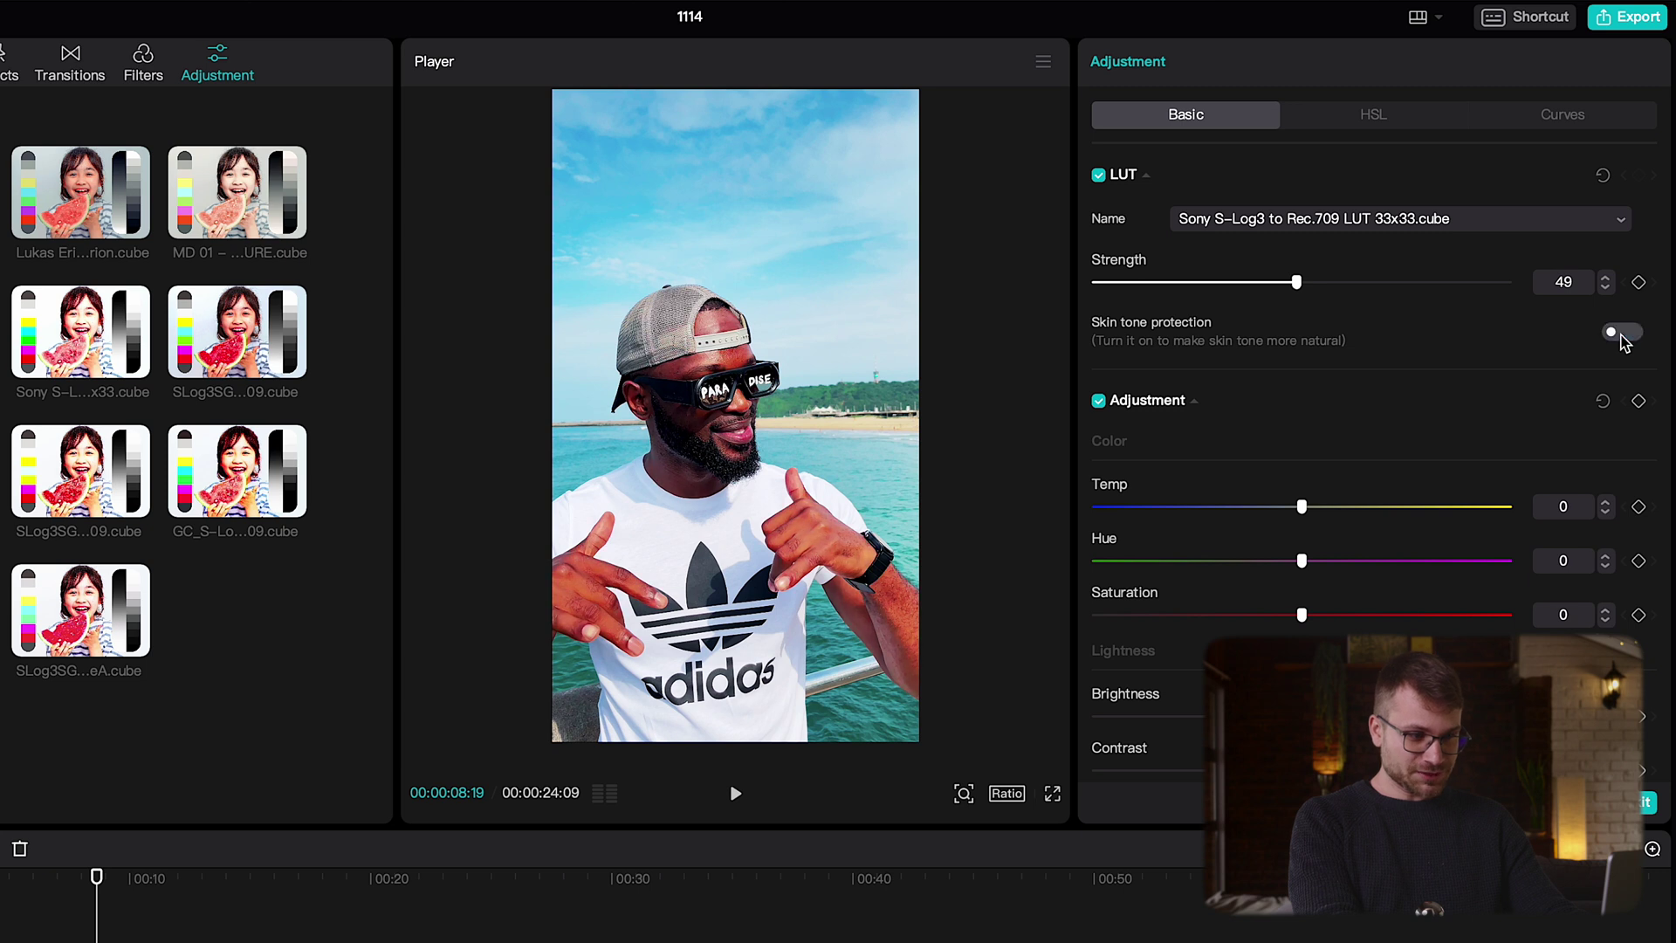
left_click(1622, 336)
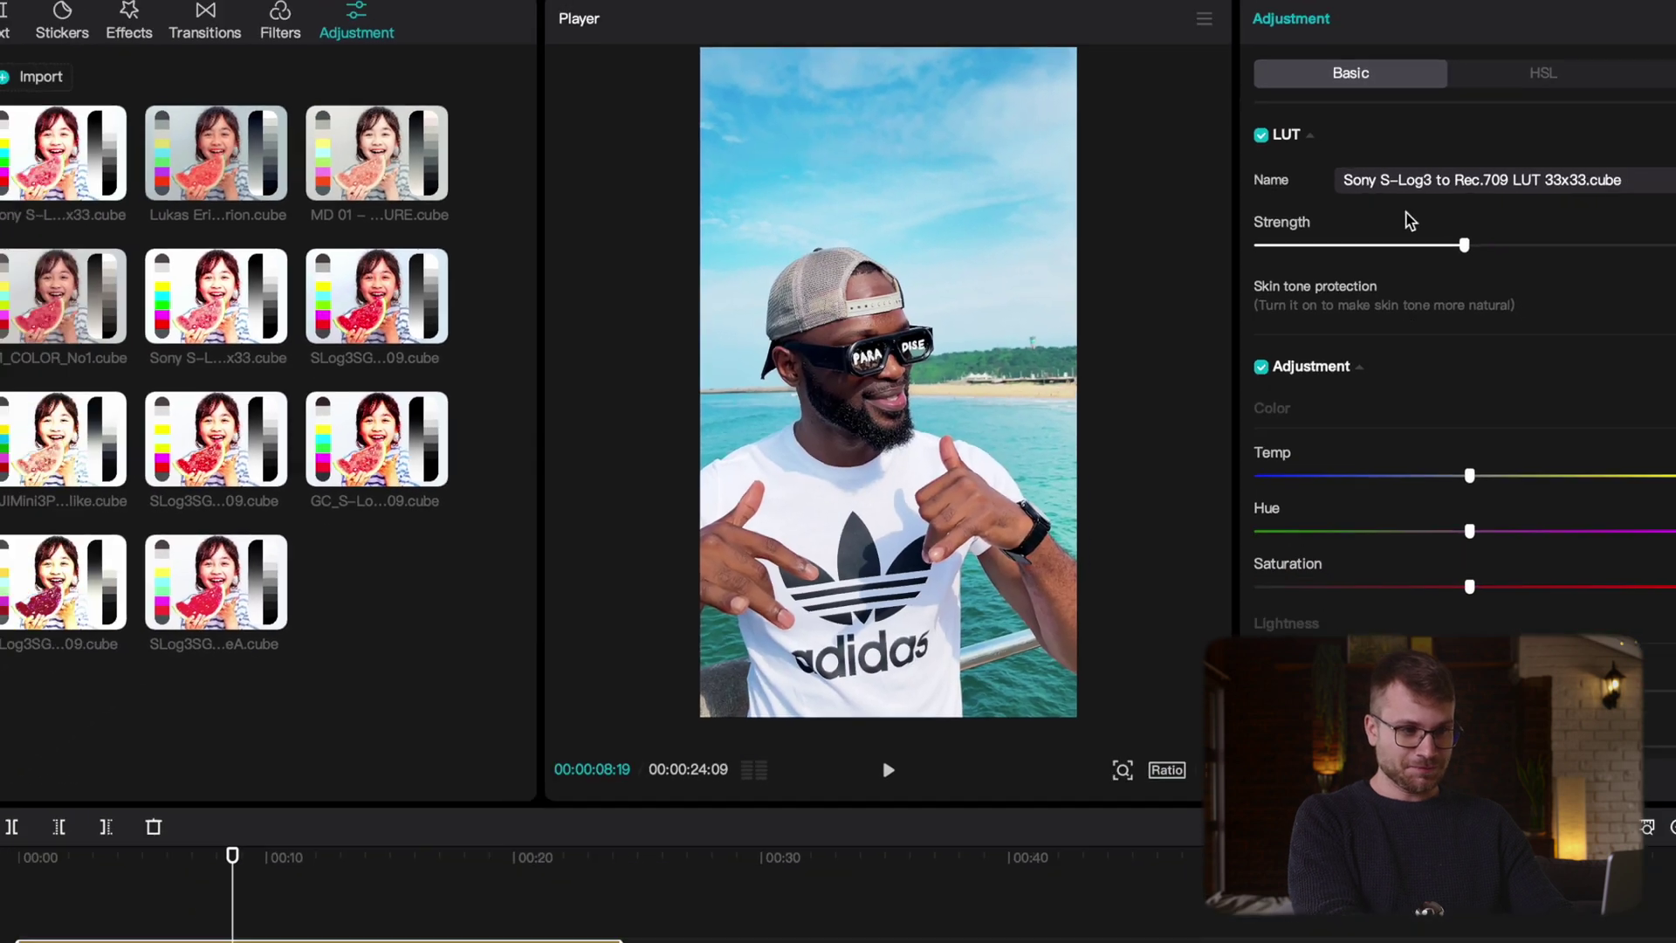
left_click(1588, 194)
left_click(1267, 206)
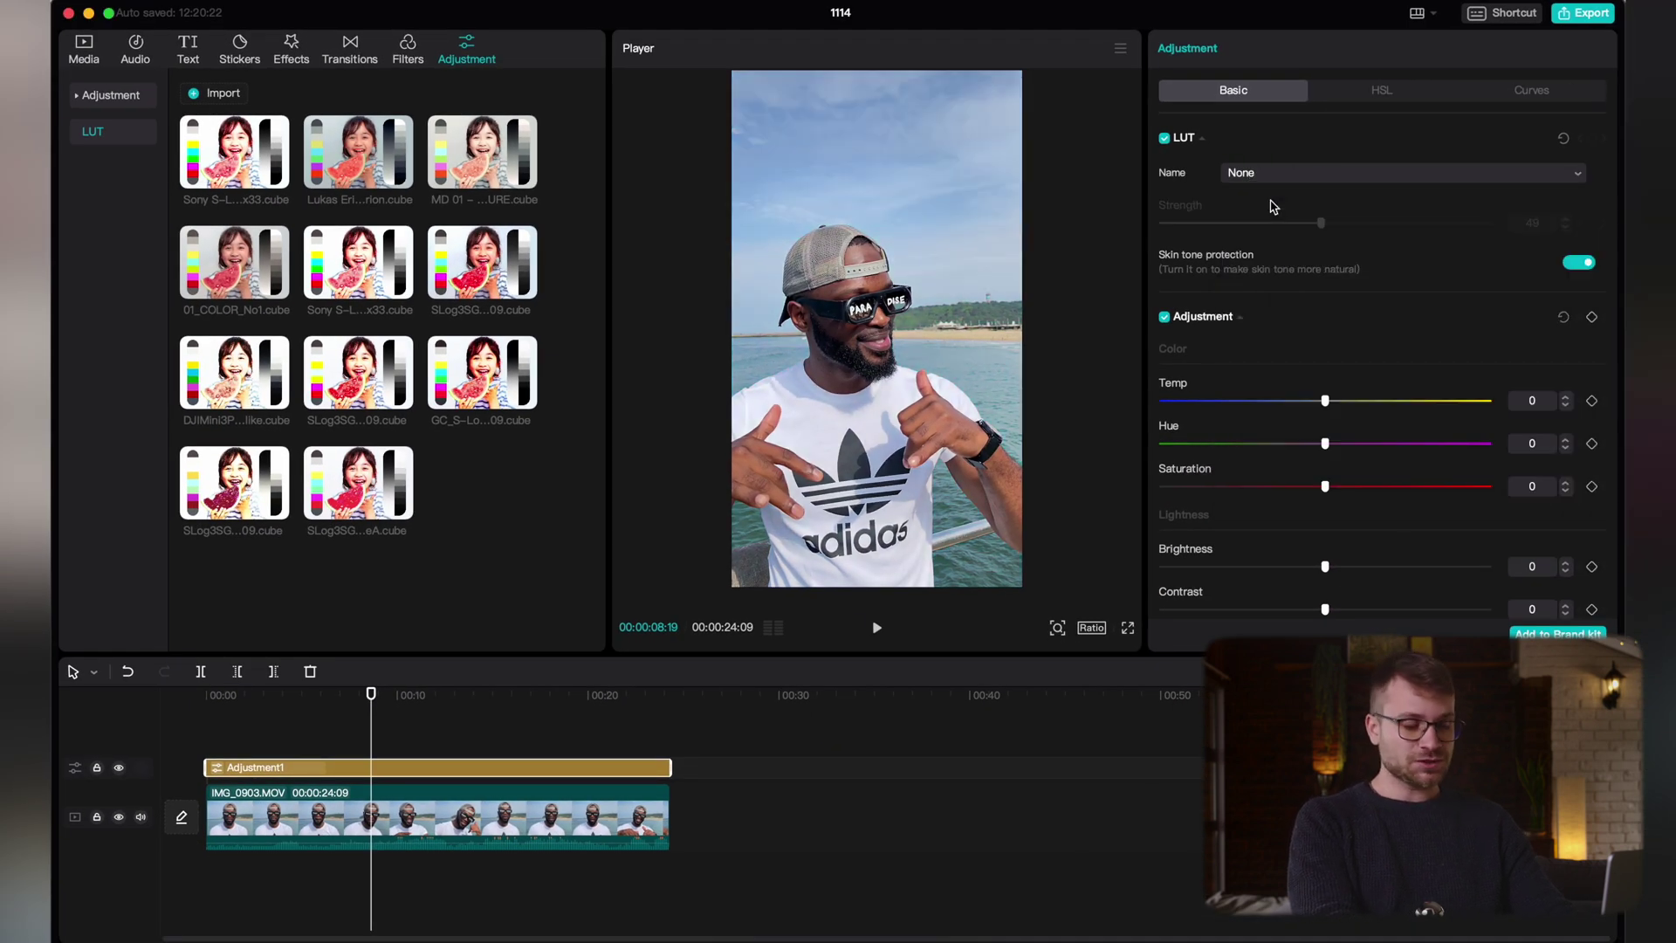
Give Adjustment1 Saturation 15, Brightness 5, Contrast 15 and Sharpen about 26
left_click(427, 758)
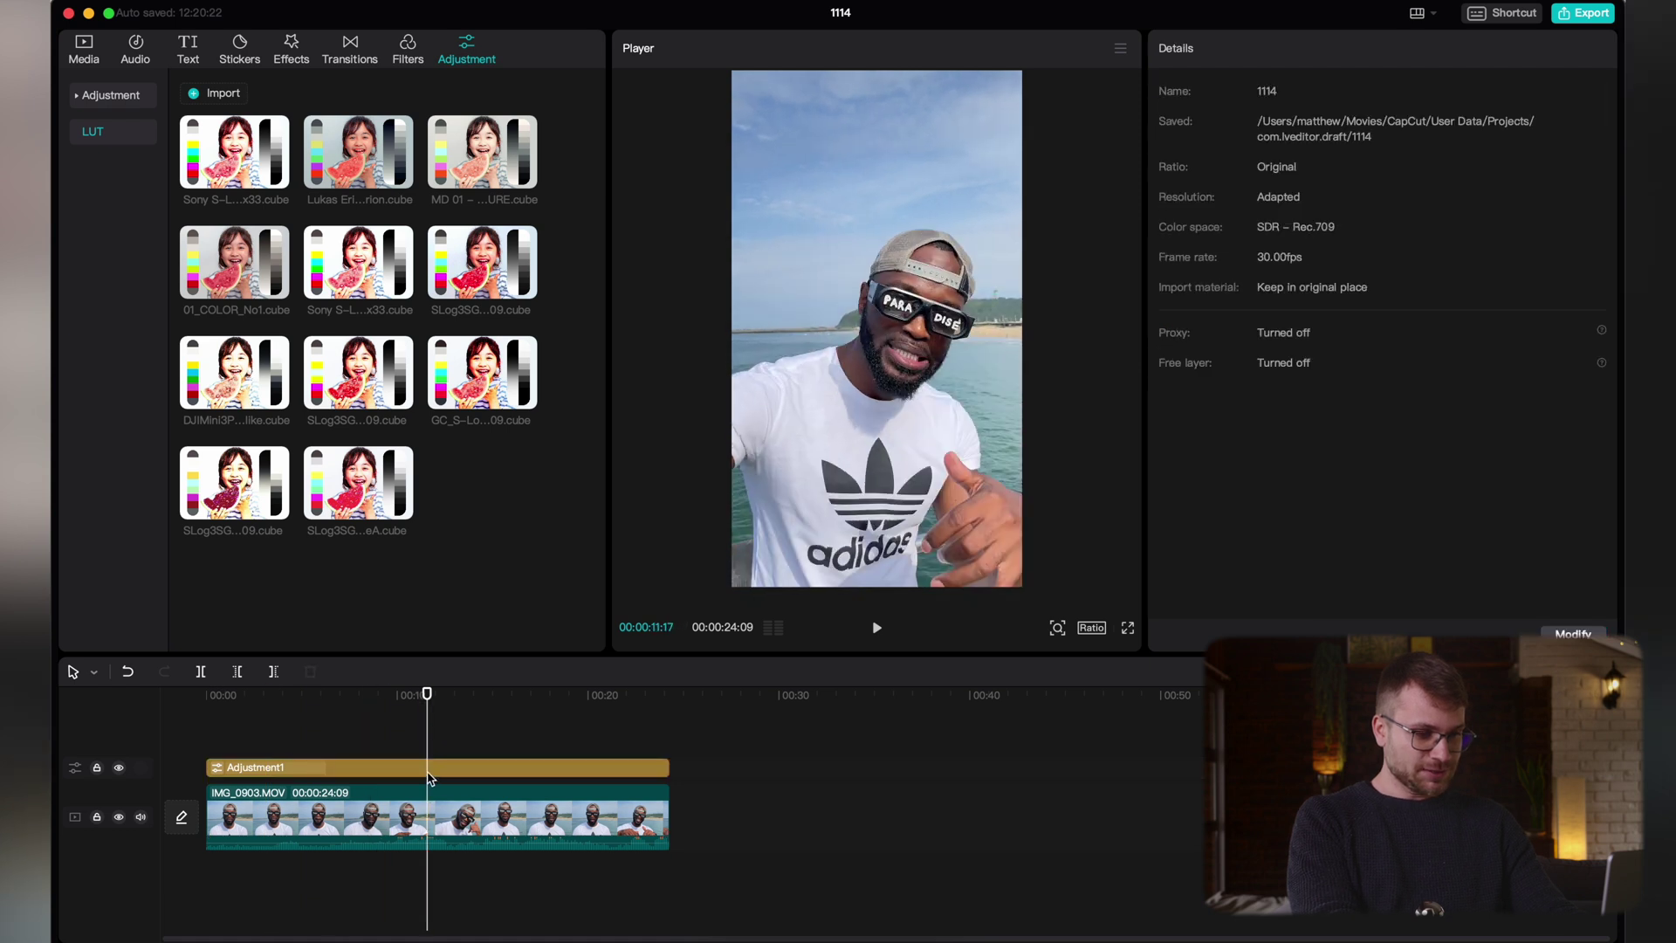
left_click(429, 770)
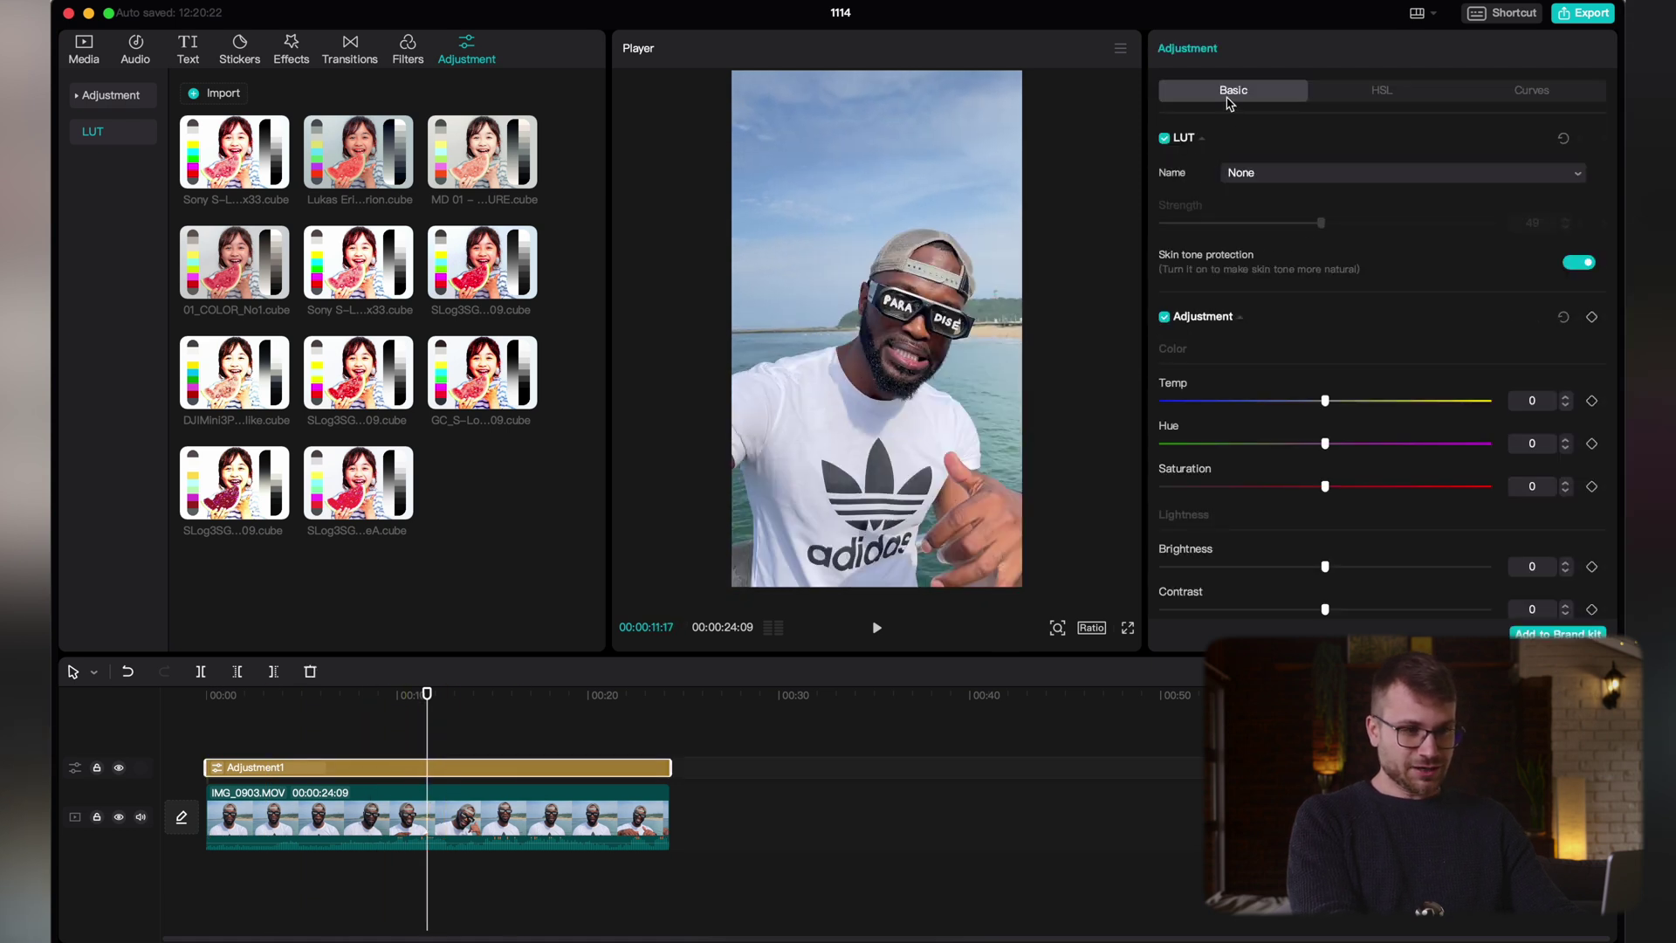
scroll(1262, 267, "down", 2)
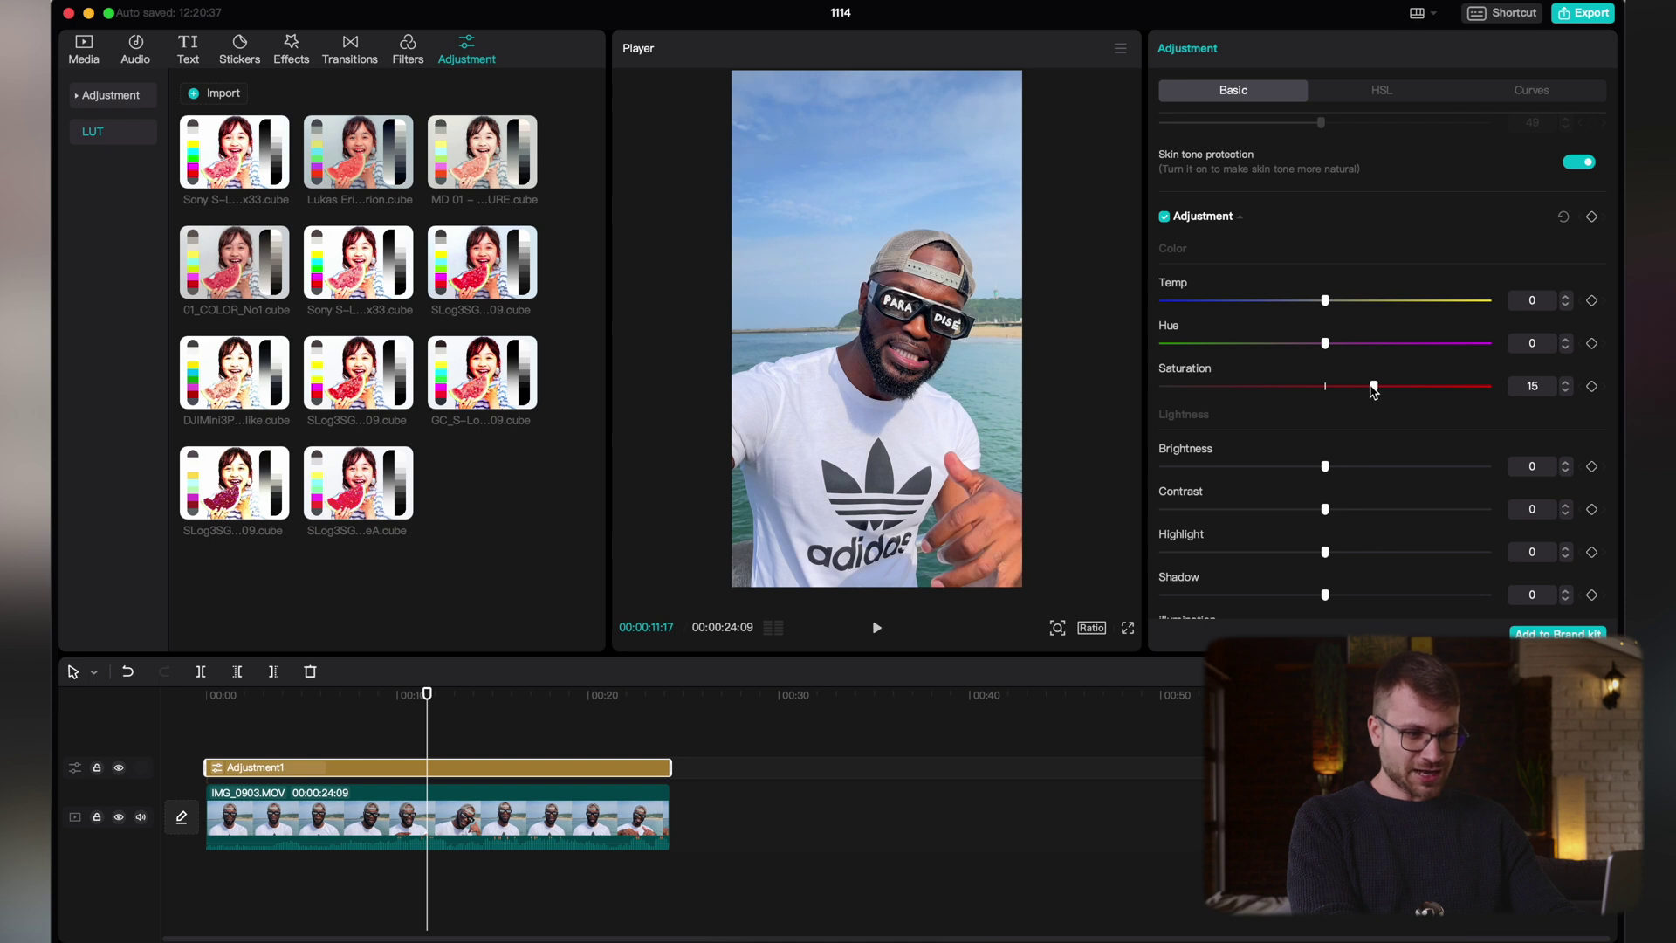
scroll(1373, 425, "down", 3)
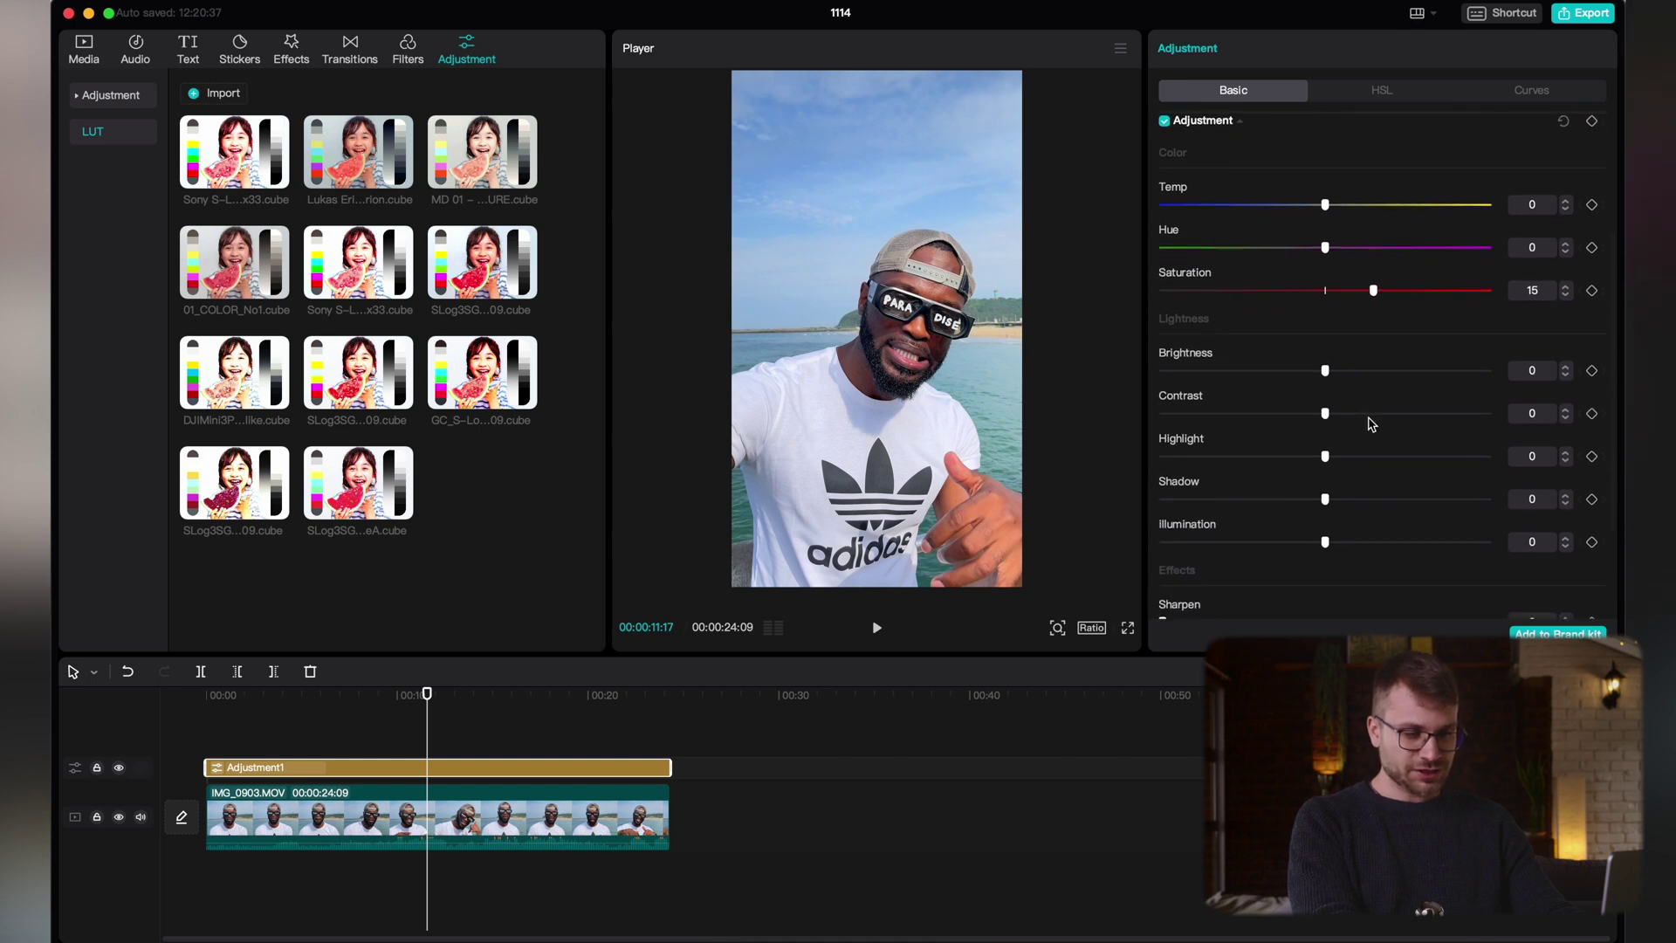
left_click_drag(1325, 341, 1337, 341)
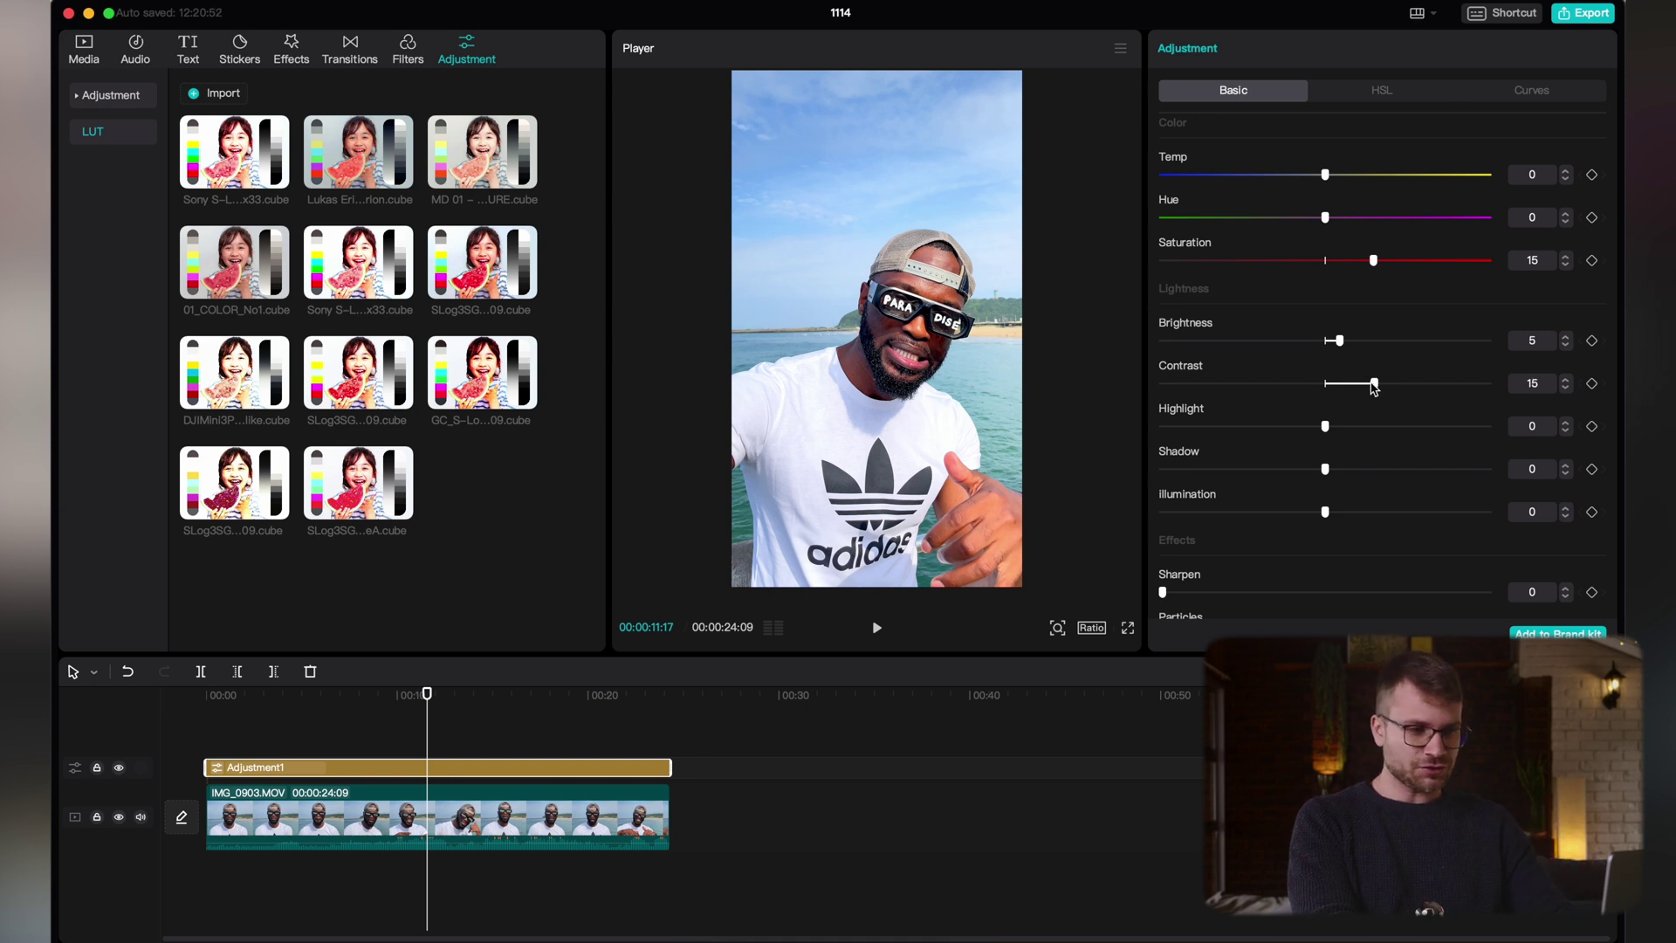
scroll(1378, 434, "down", 3)
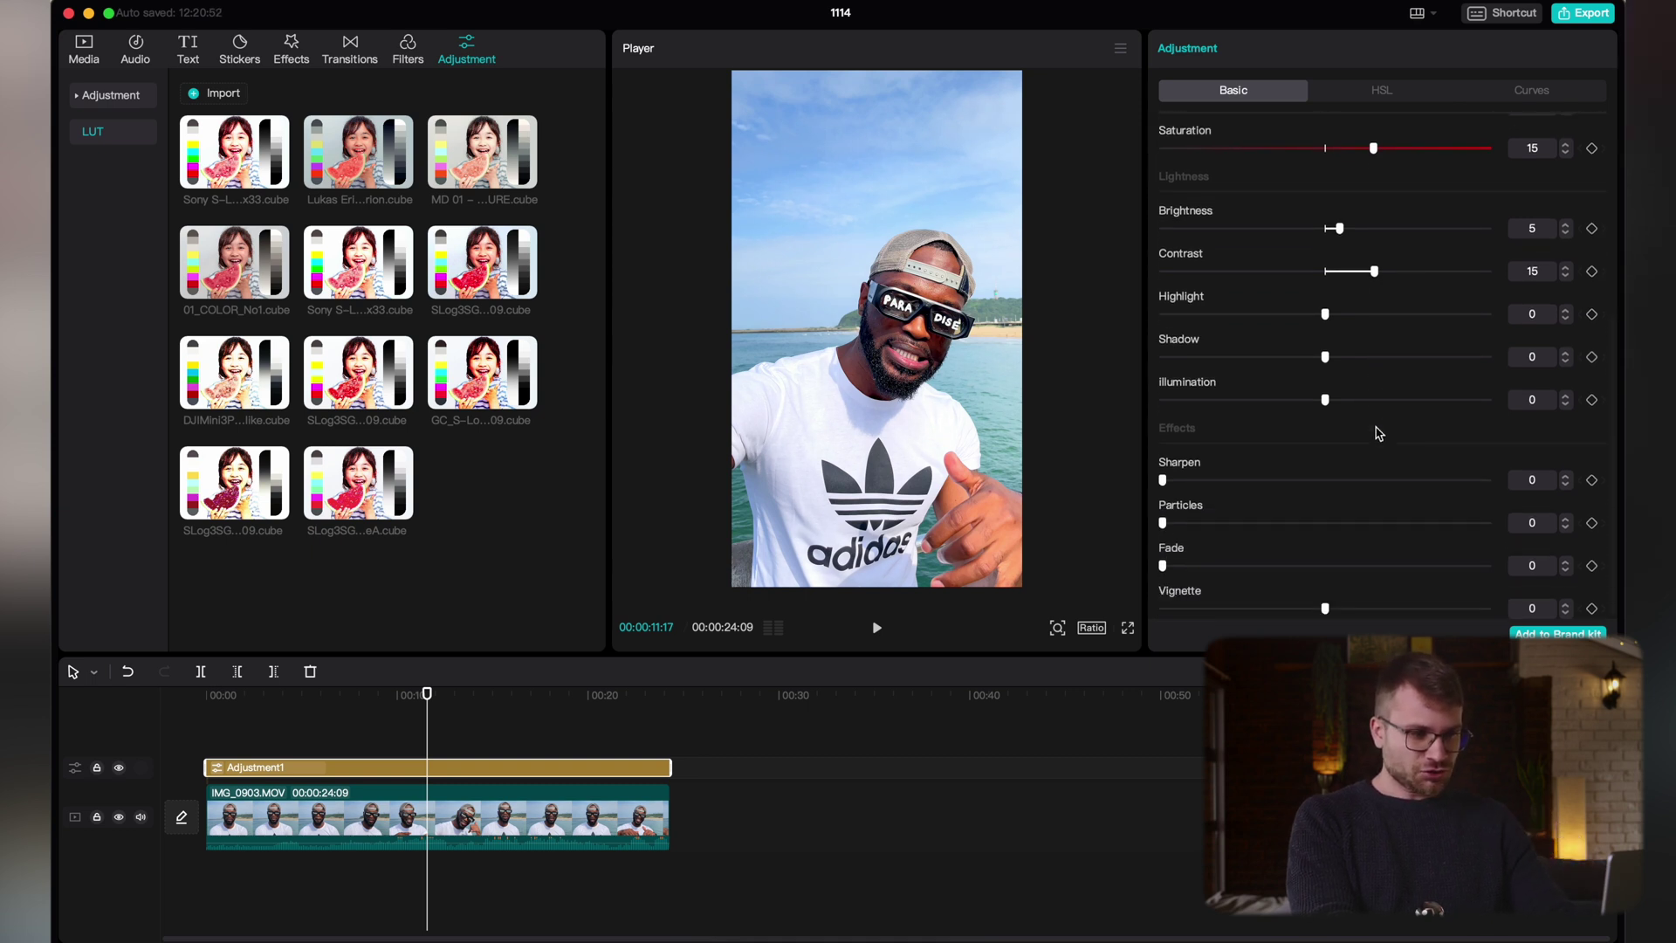
left_click(515, 687)
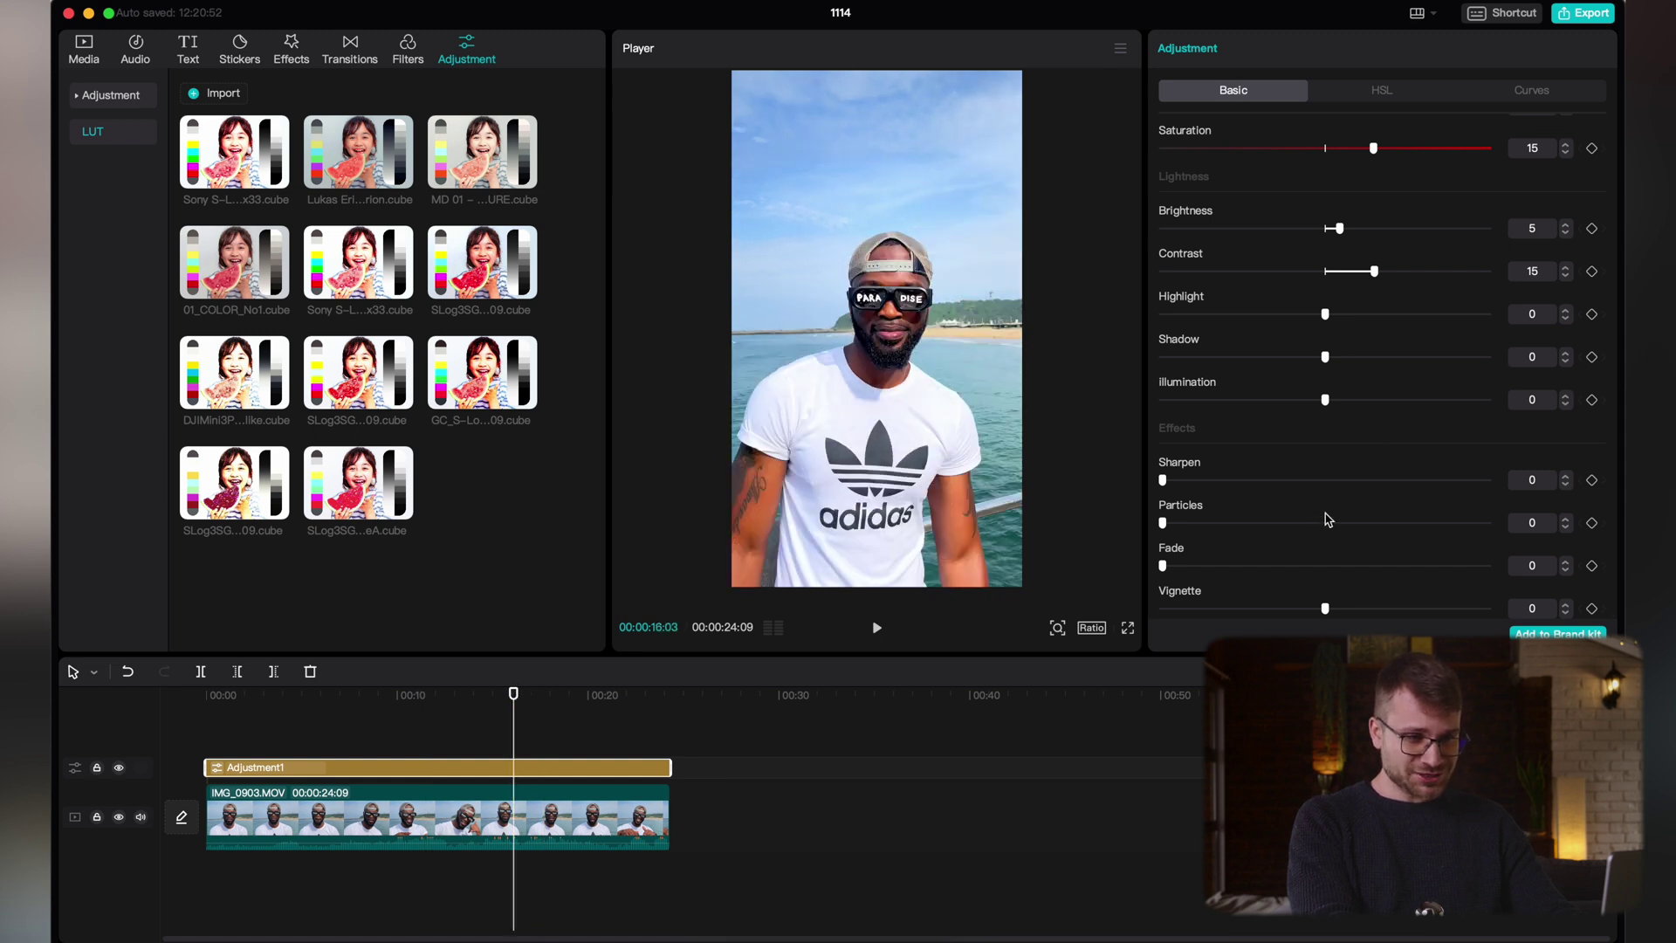
left_click_drag(1165, 480, 1240, 487)
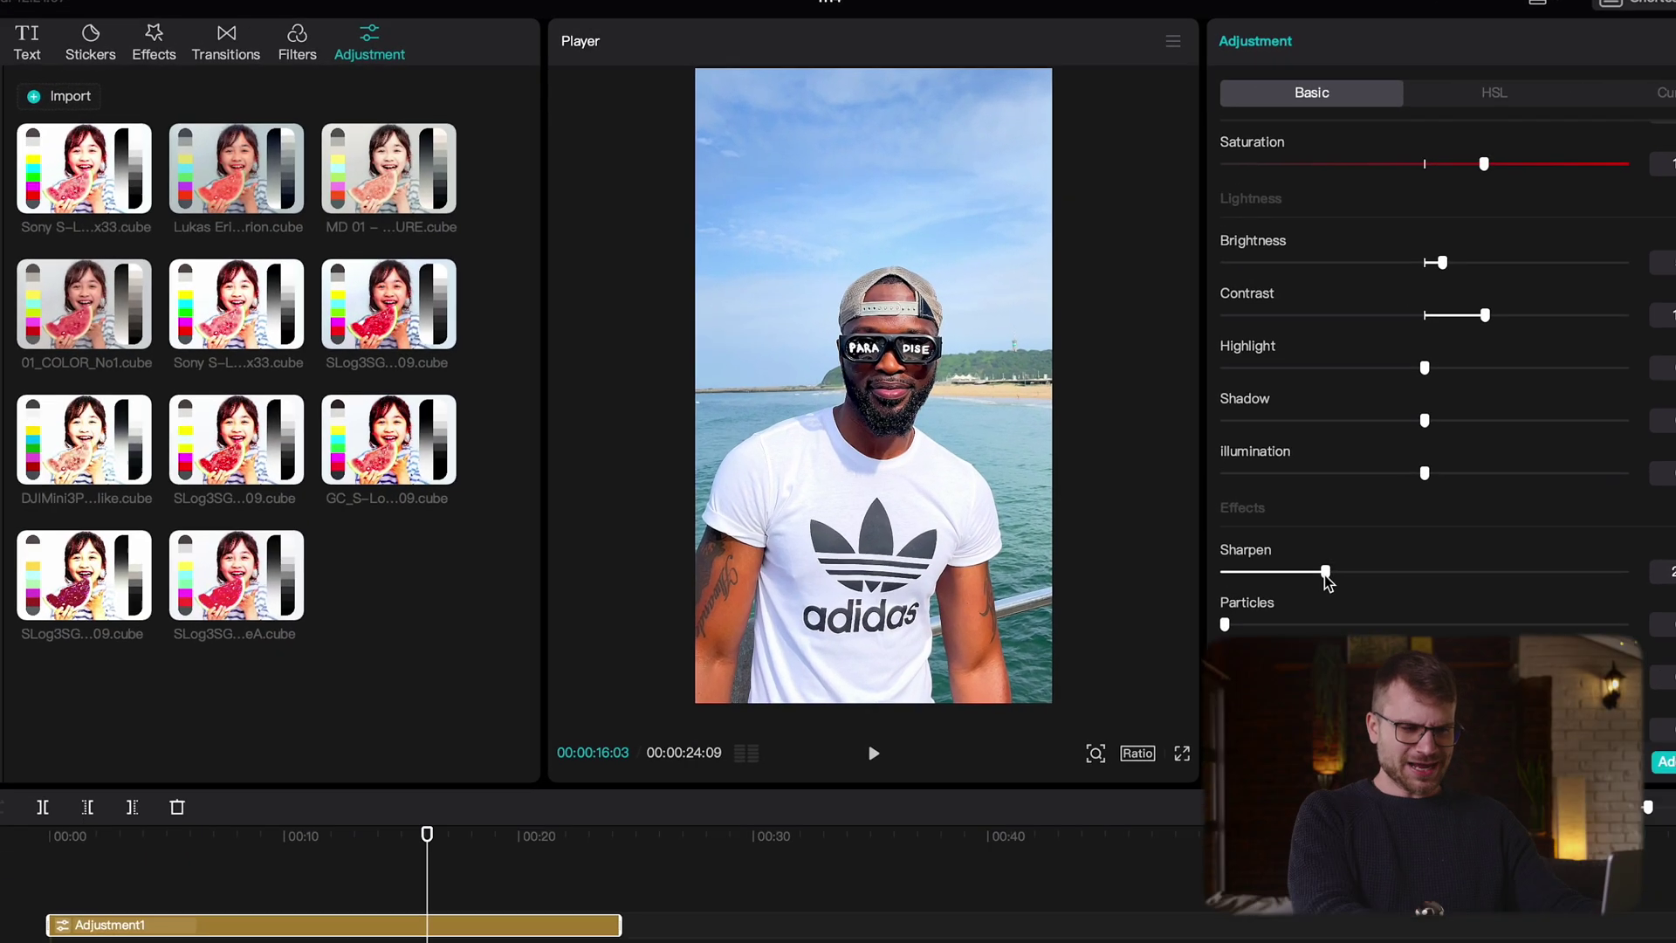
Zoom in on the man's face to compare sharpening, set Sharpen to 30, then zoom out
left_click(1102, 771)
left_click_drag(1070, 814, 1093, 814)
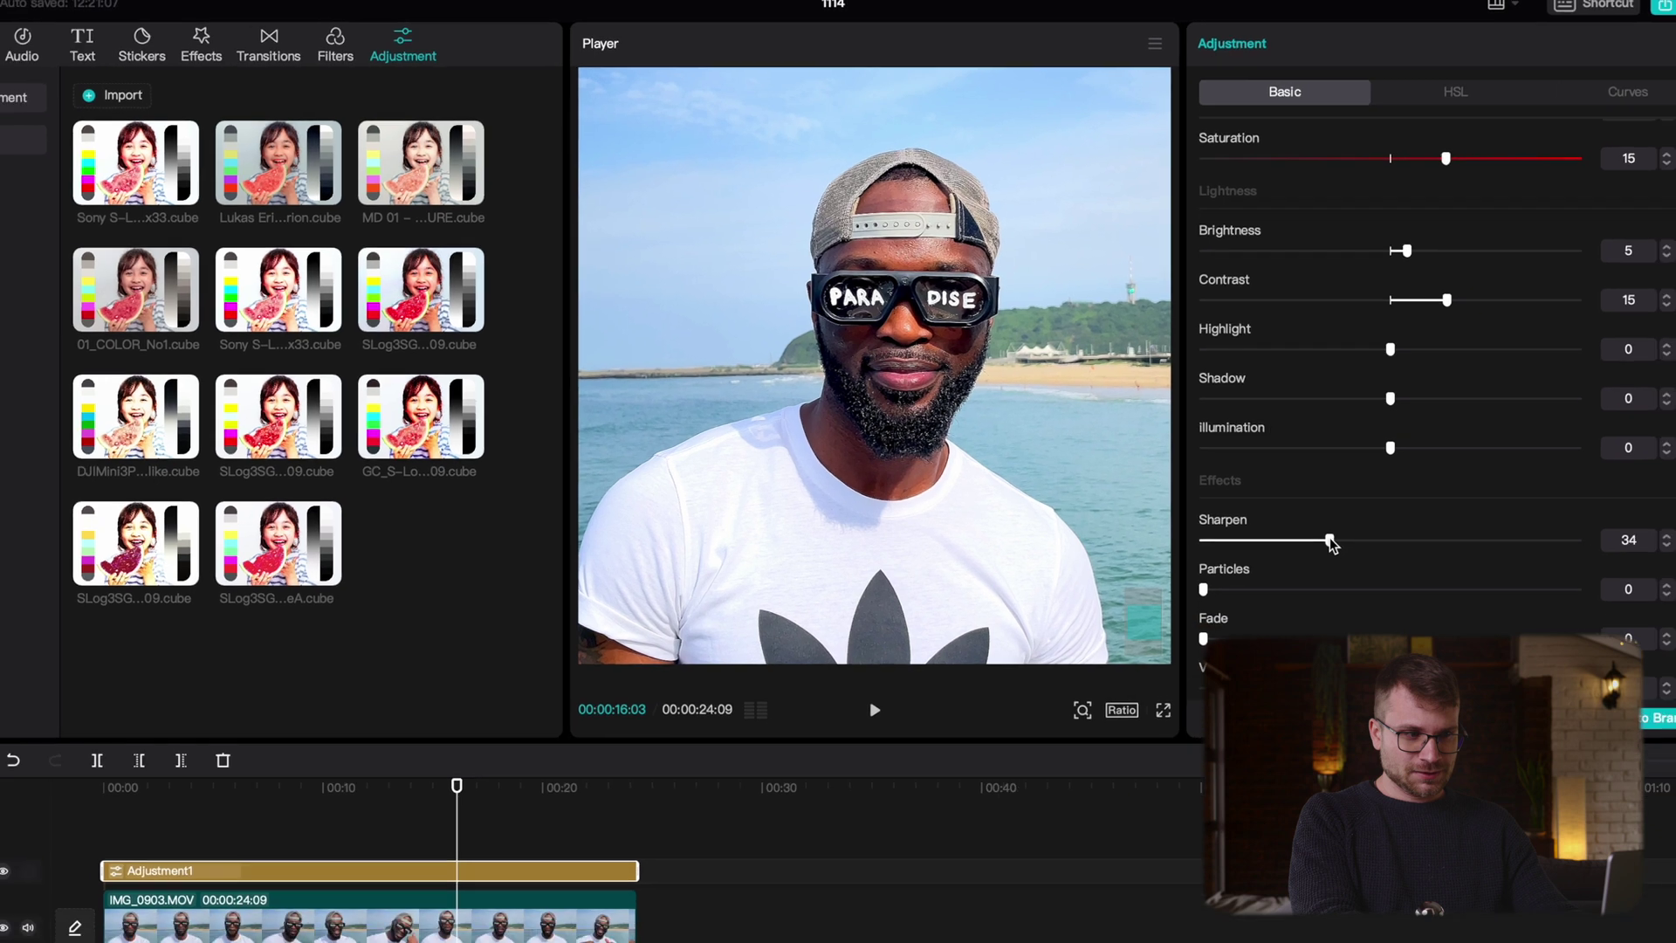
left_click_drag(1337, 585, 1241, 584)
left_click_drag(1165, 478, 1231, 480)
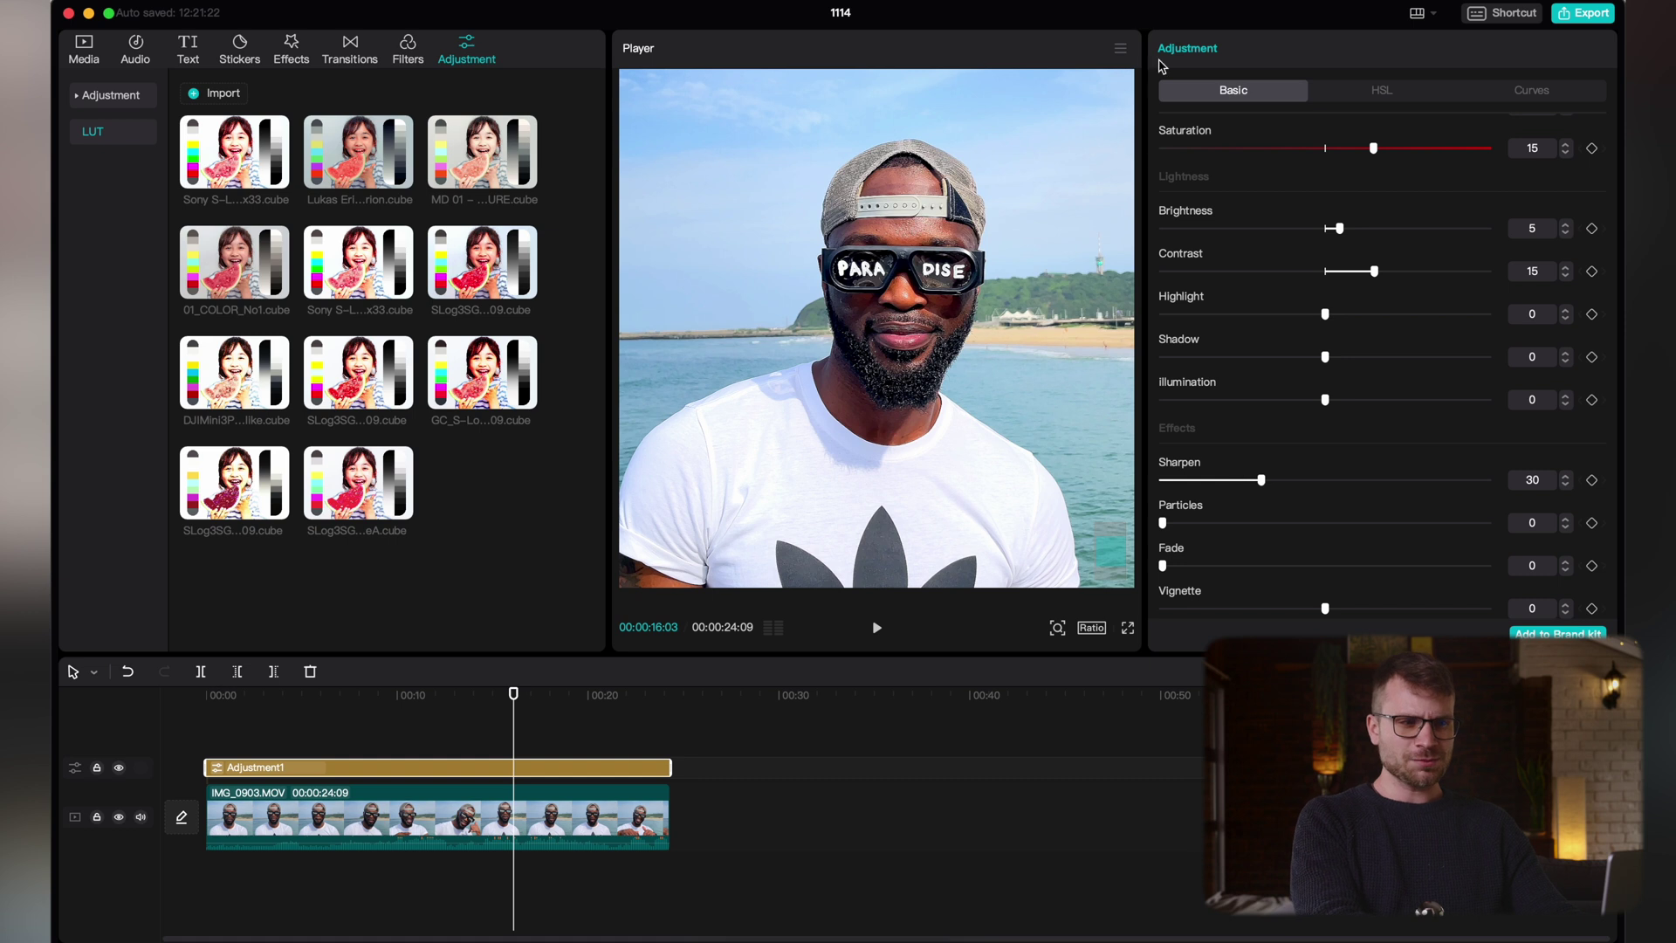
left_click(1057, 627)
left_click_drag(1038, 656, 1025, 656)
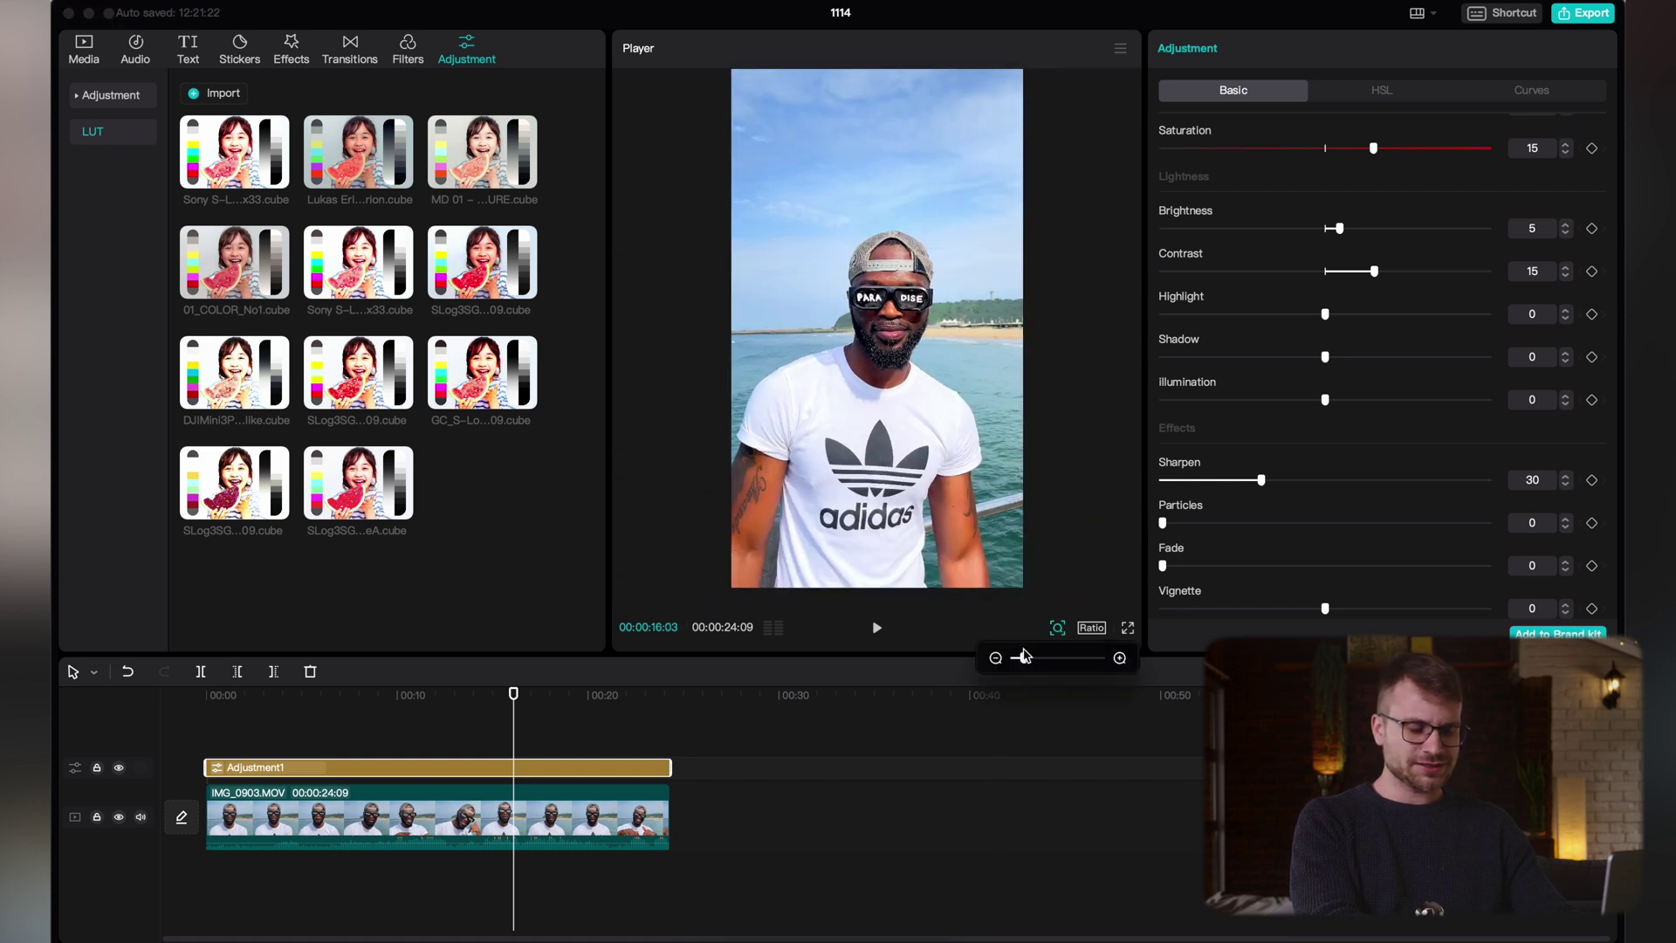
left_click(516, 773)
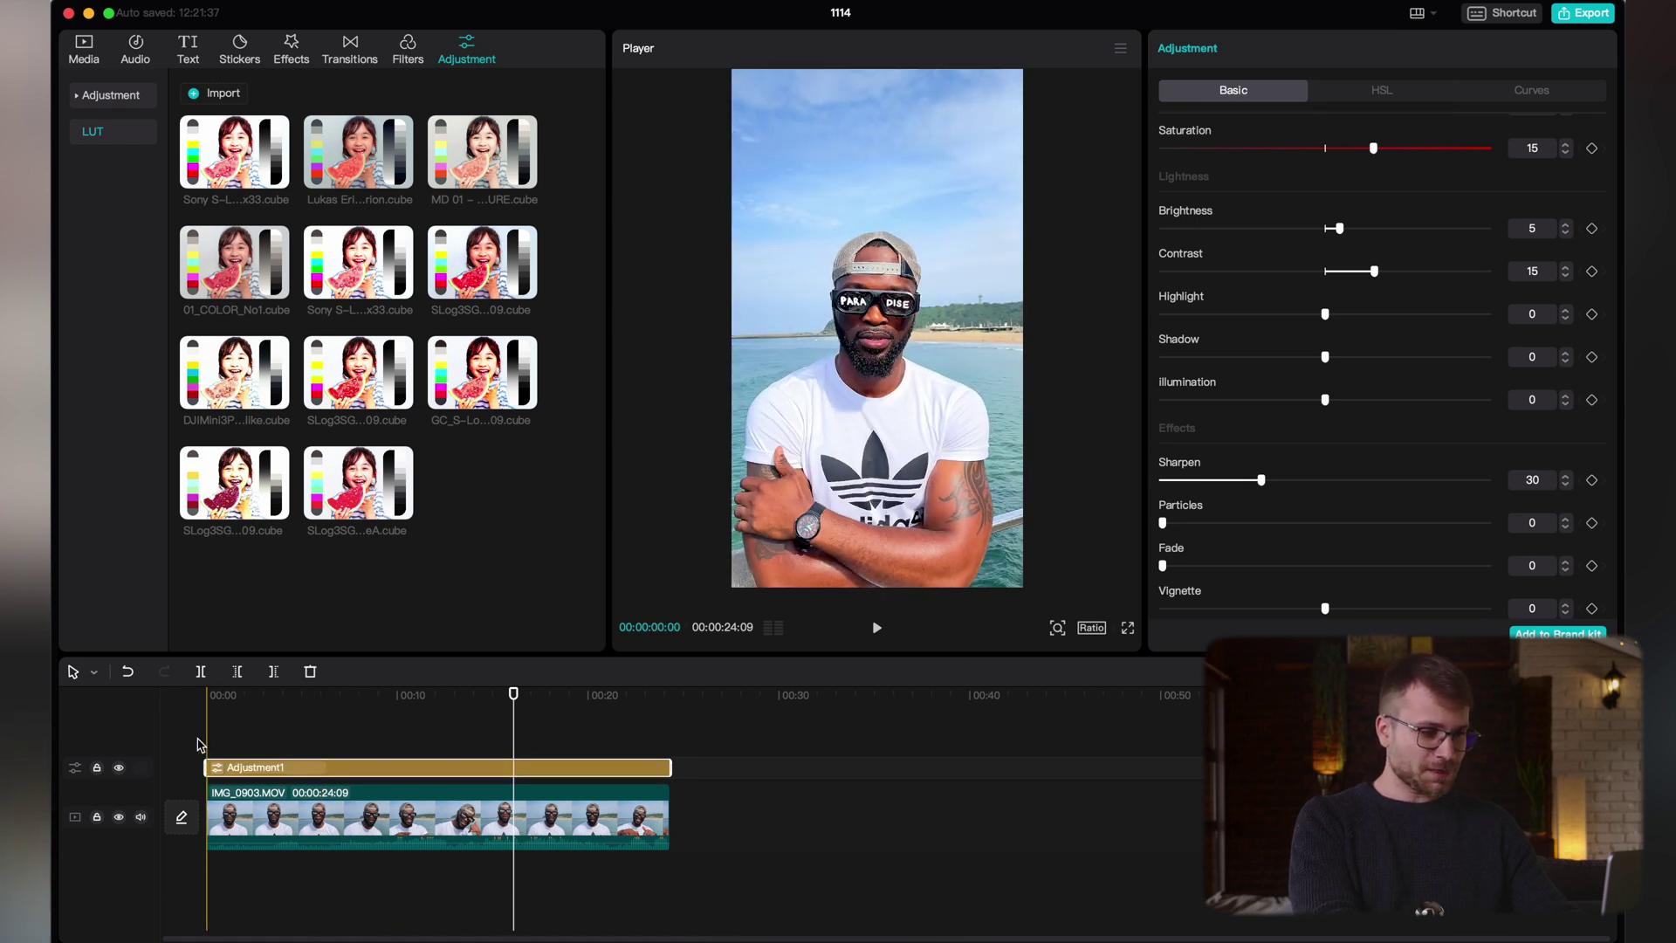
Mark a timeline range point at the clip's end and open the Export dialog with Cmd+E
key("i")
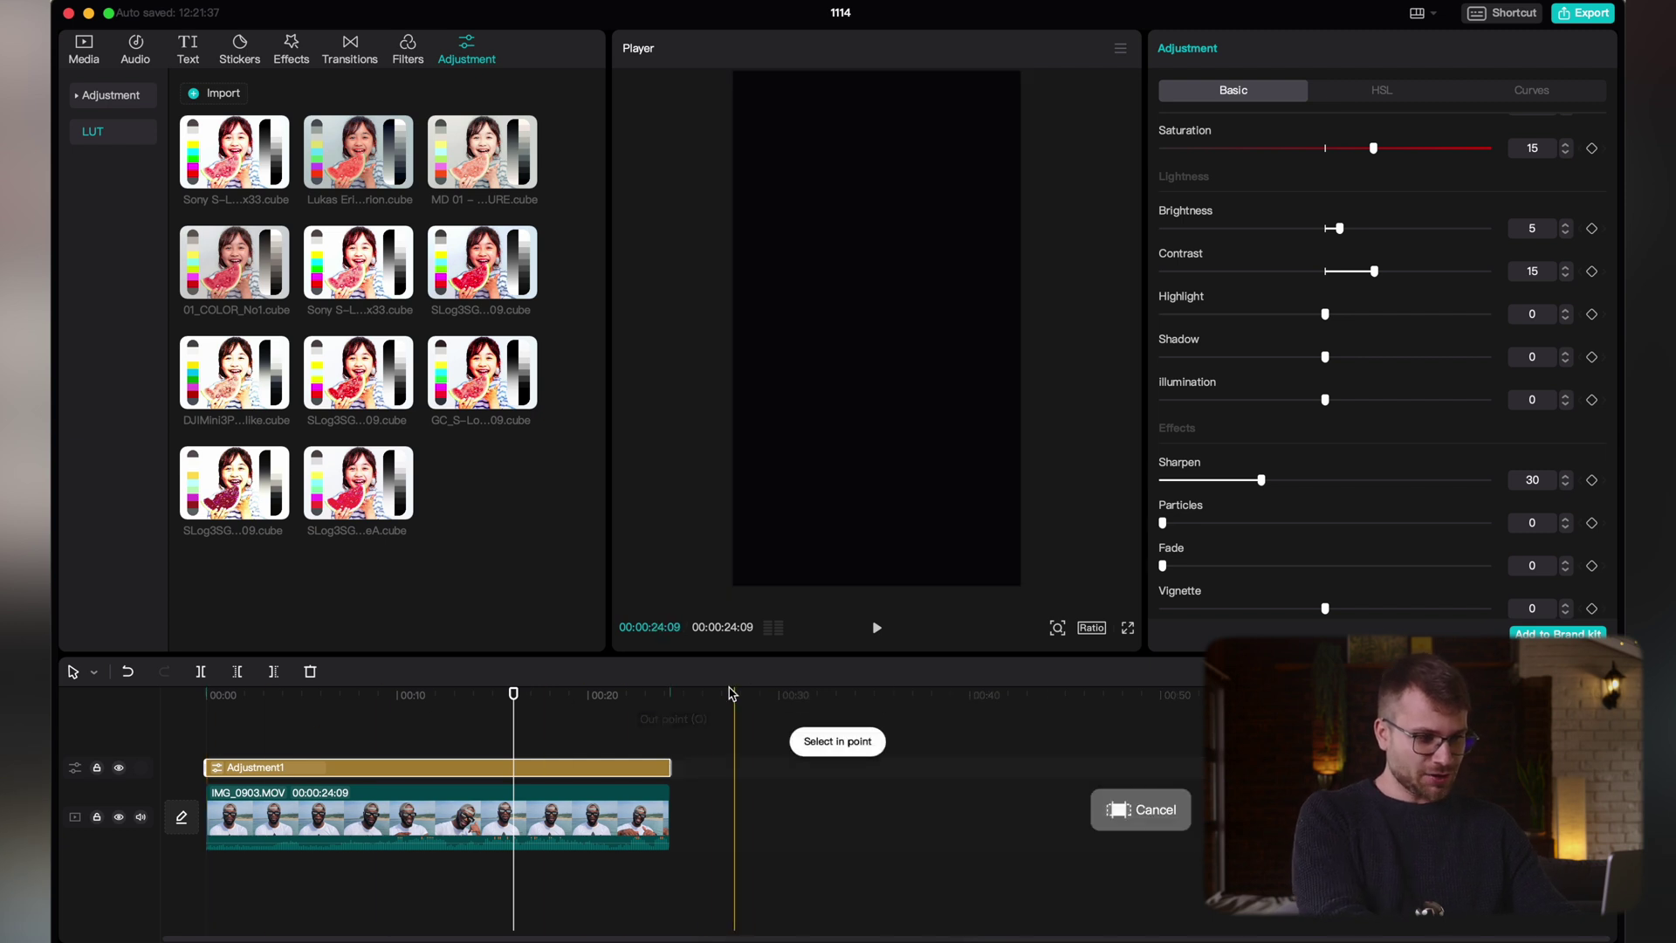
left_click(670, 693)
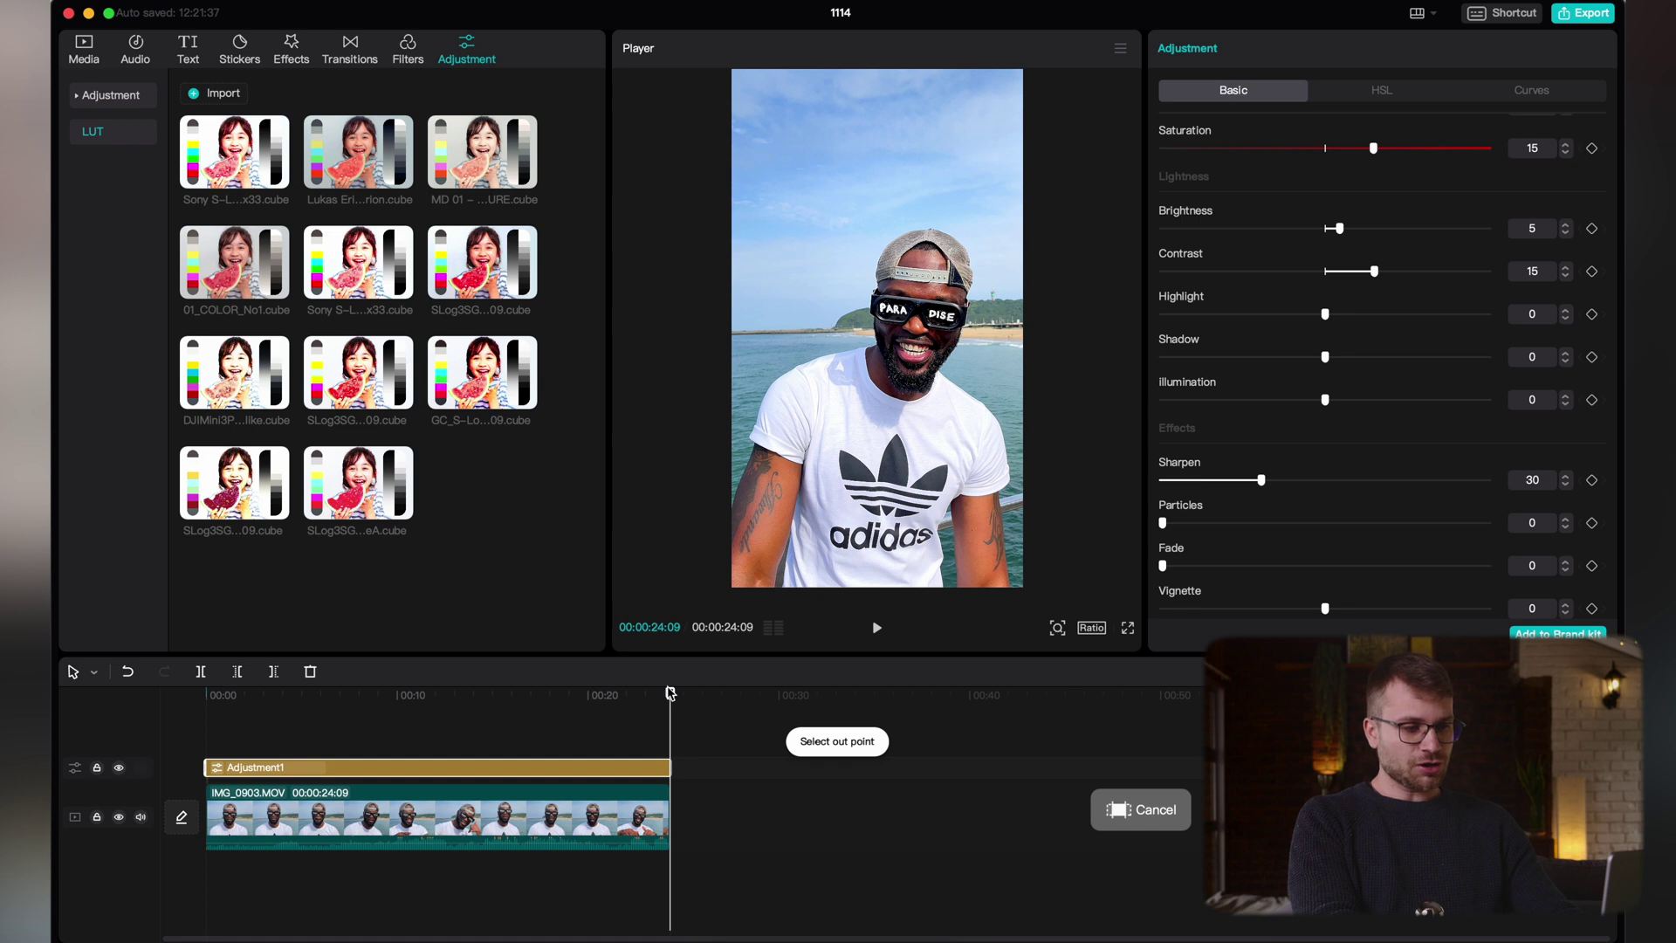
key("super+e")
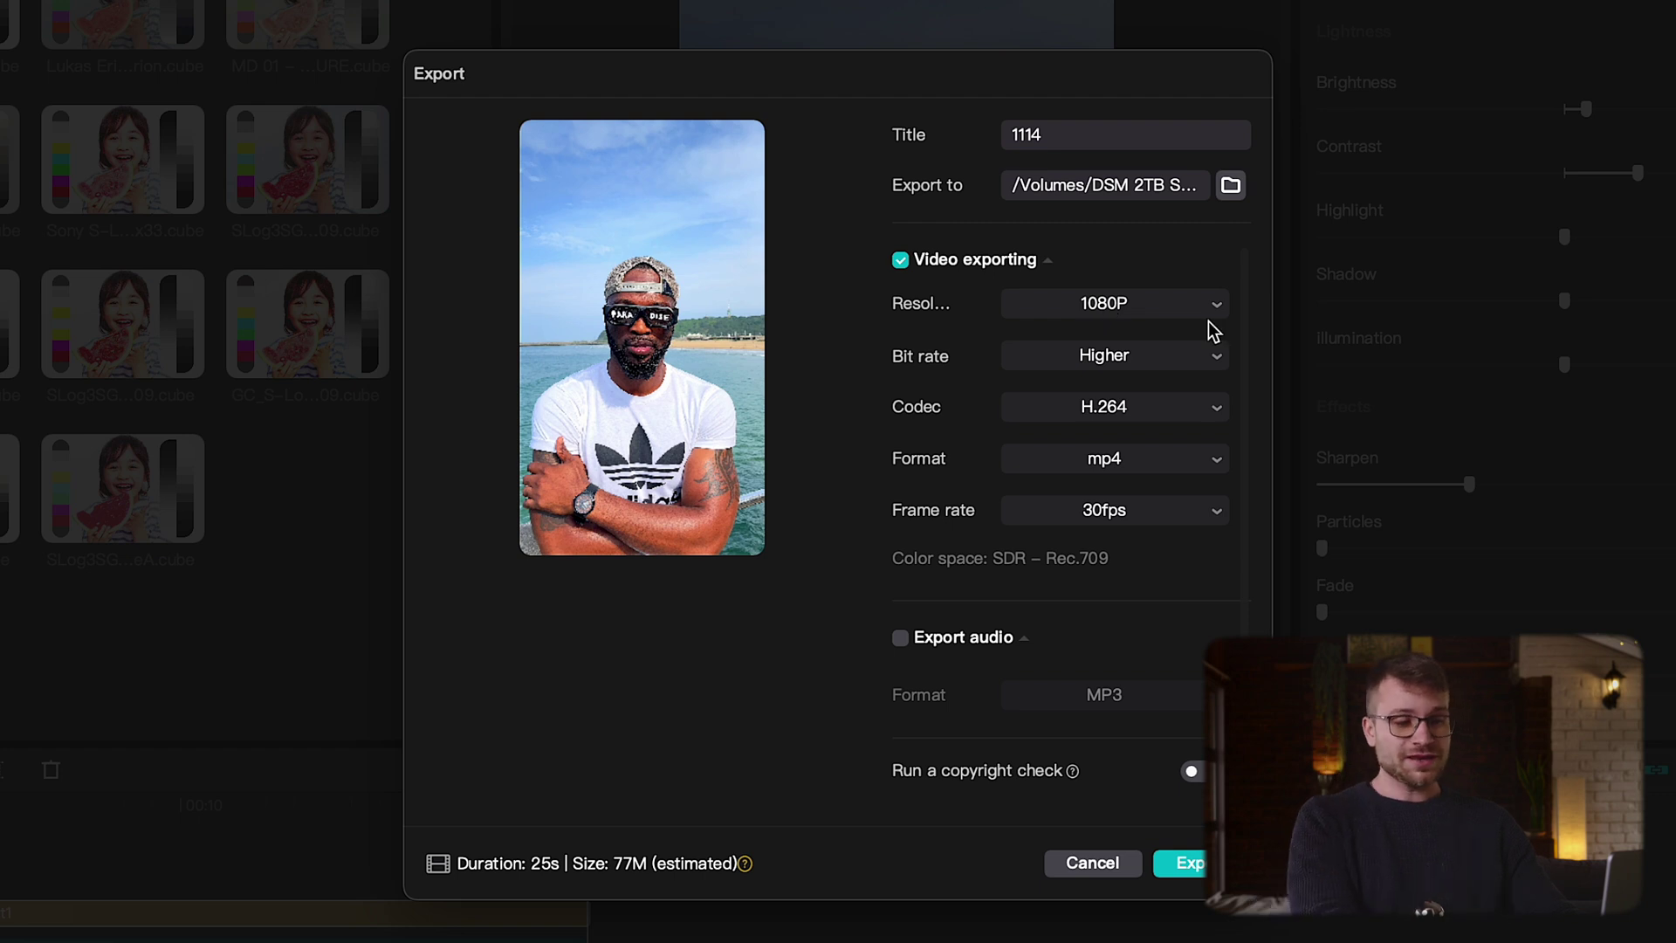
Export the video as test1 at 1080P with Higher bit rate, saved to the Desktop
left_click(1097, 361)
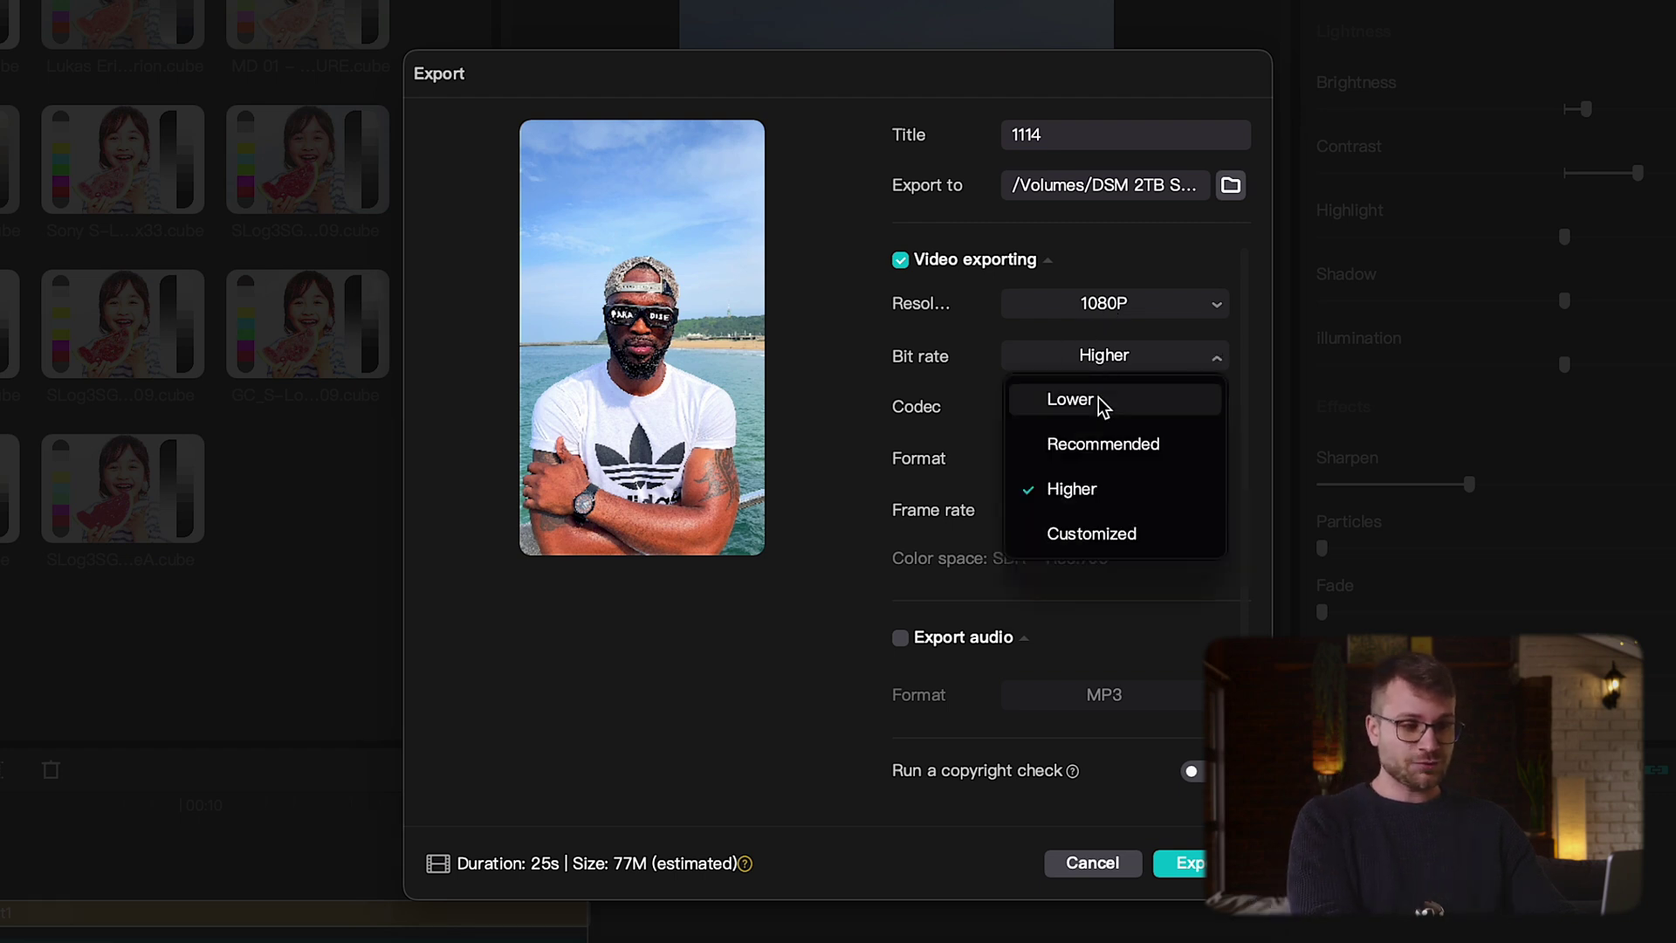
left_click(1082, 489)
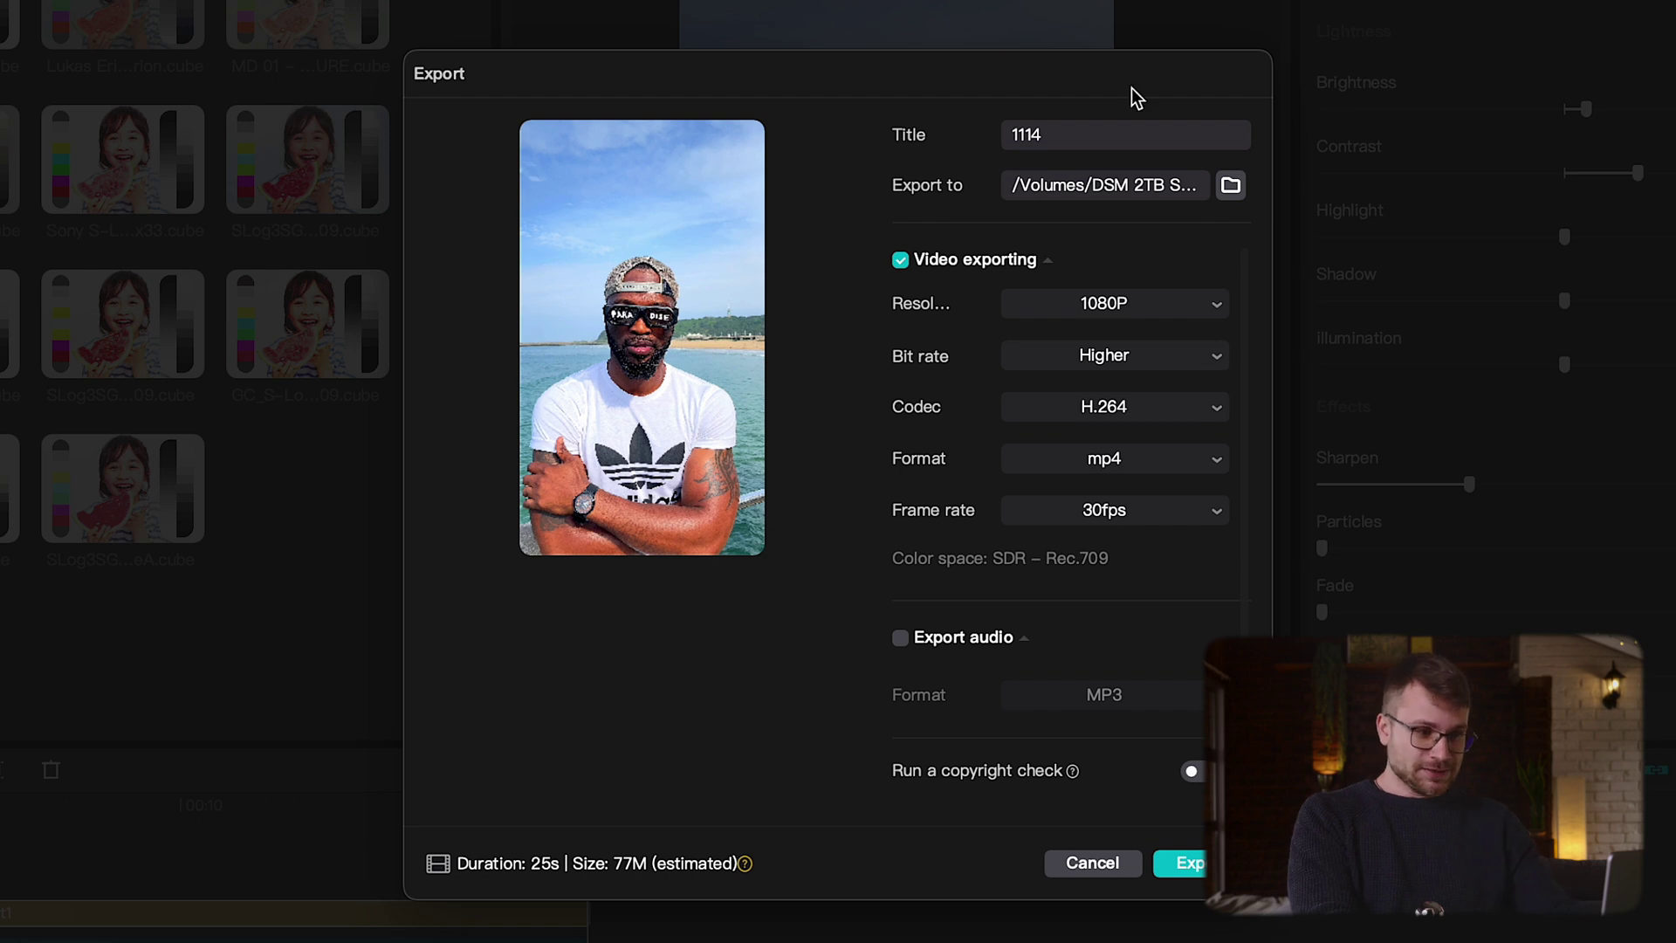
left_click(1084, 138)
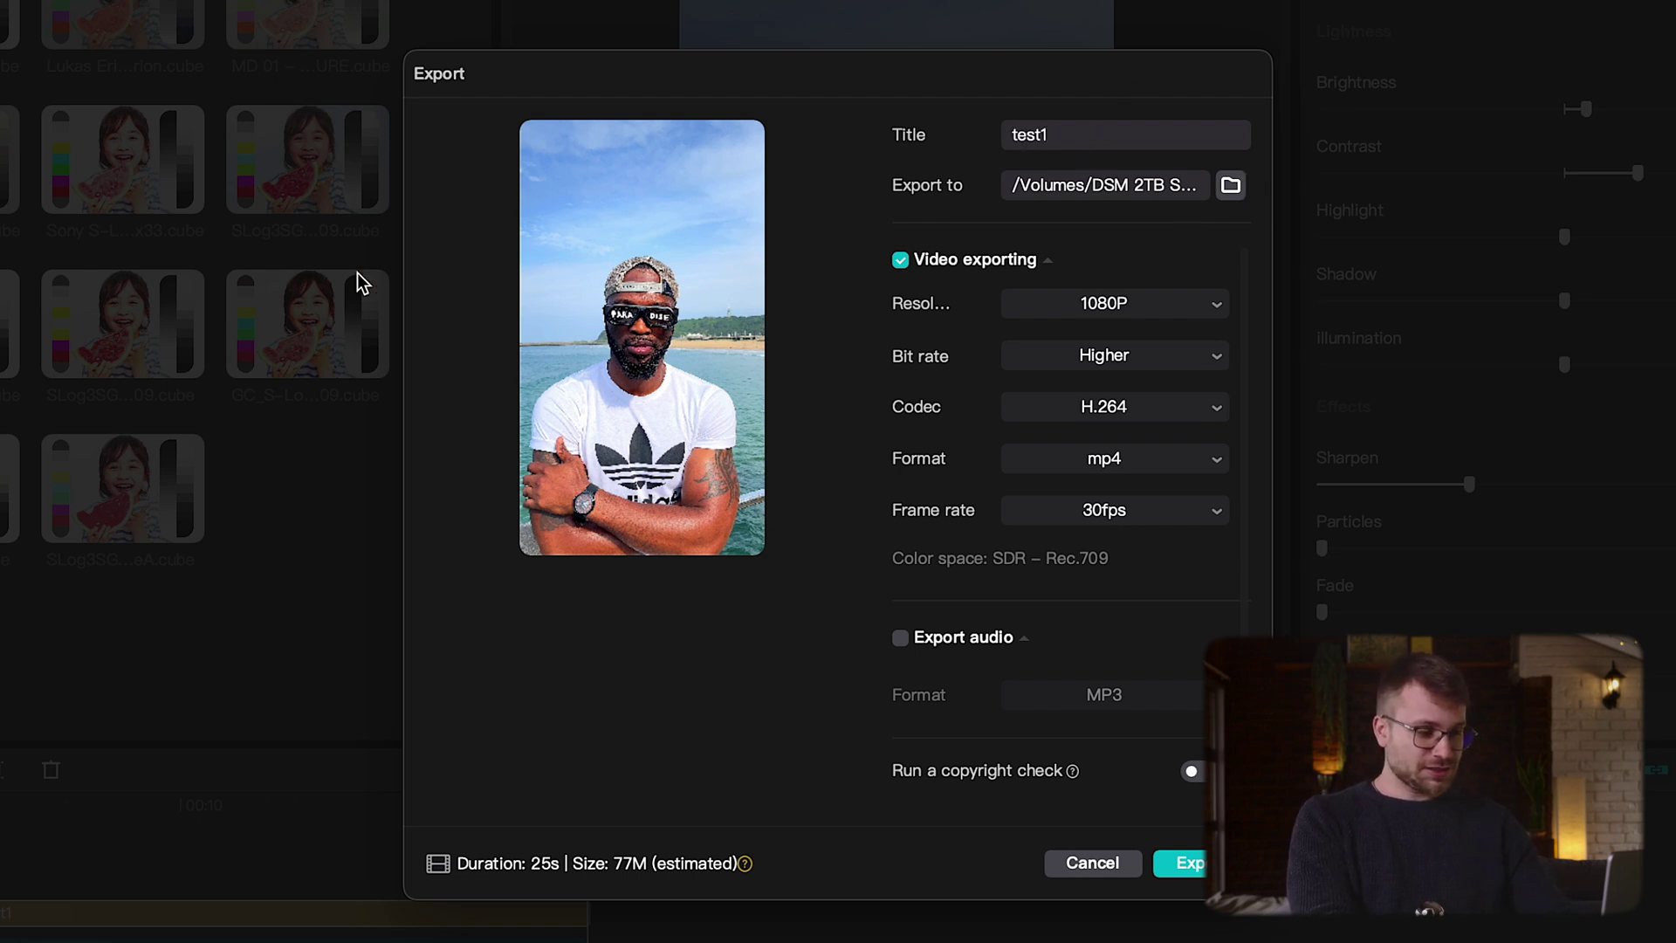
left_click(1230, 185)
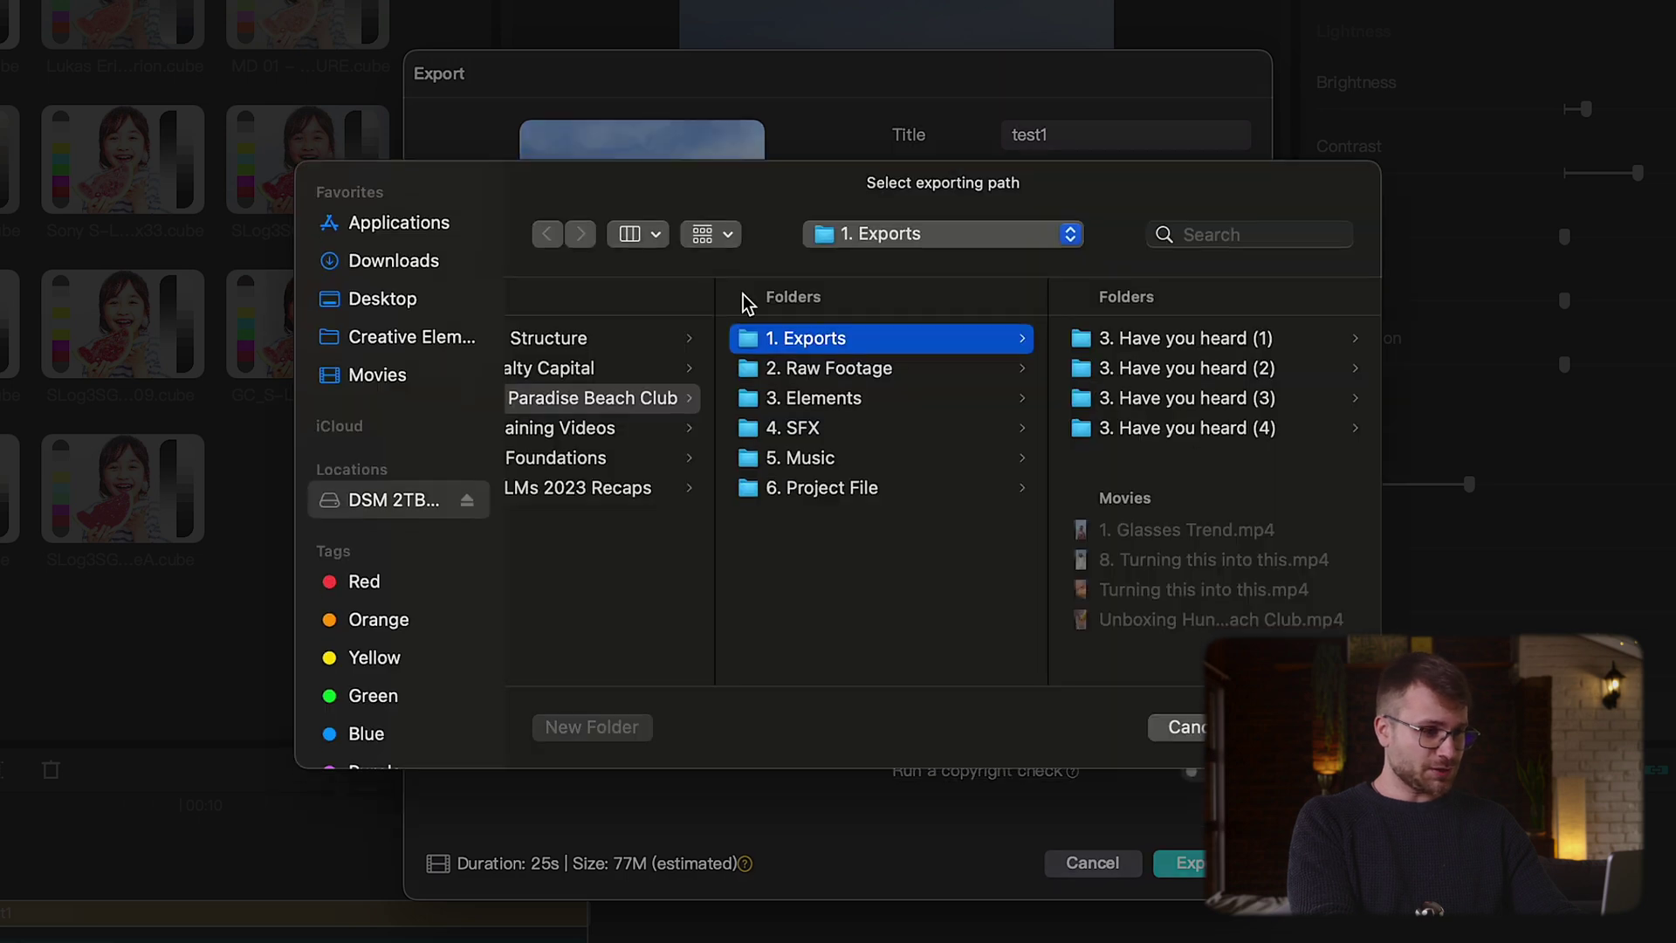
left_click(377, 310)
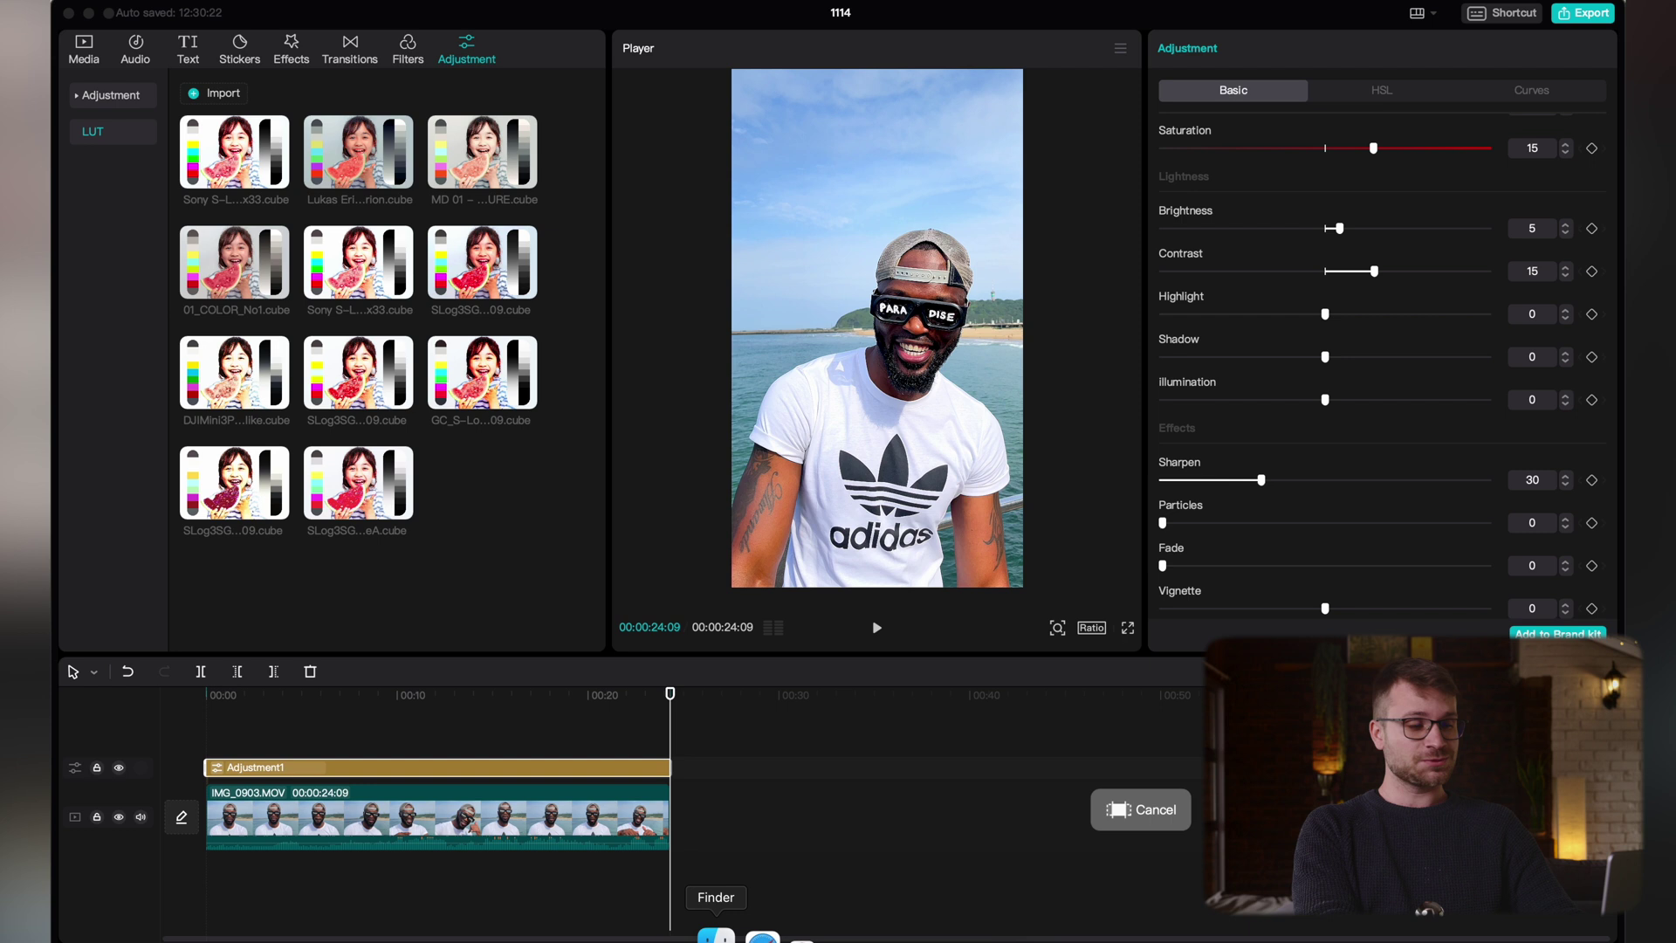
Play test1.mp4 from the Desktop in QuickTime, skipping ahead to about 14 seconds
left_click(716, 936)
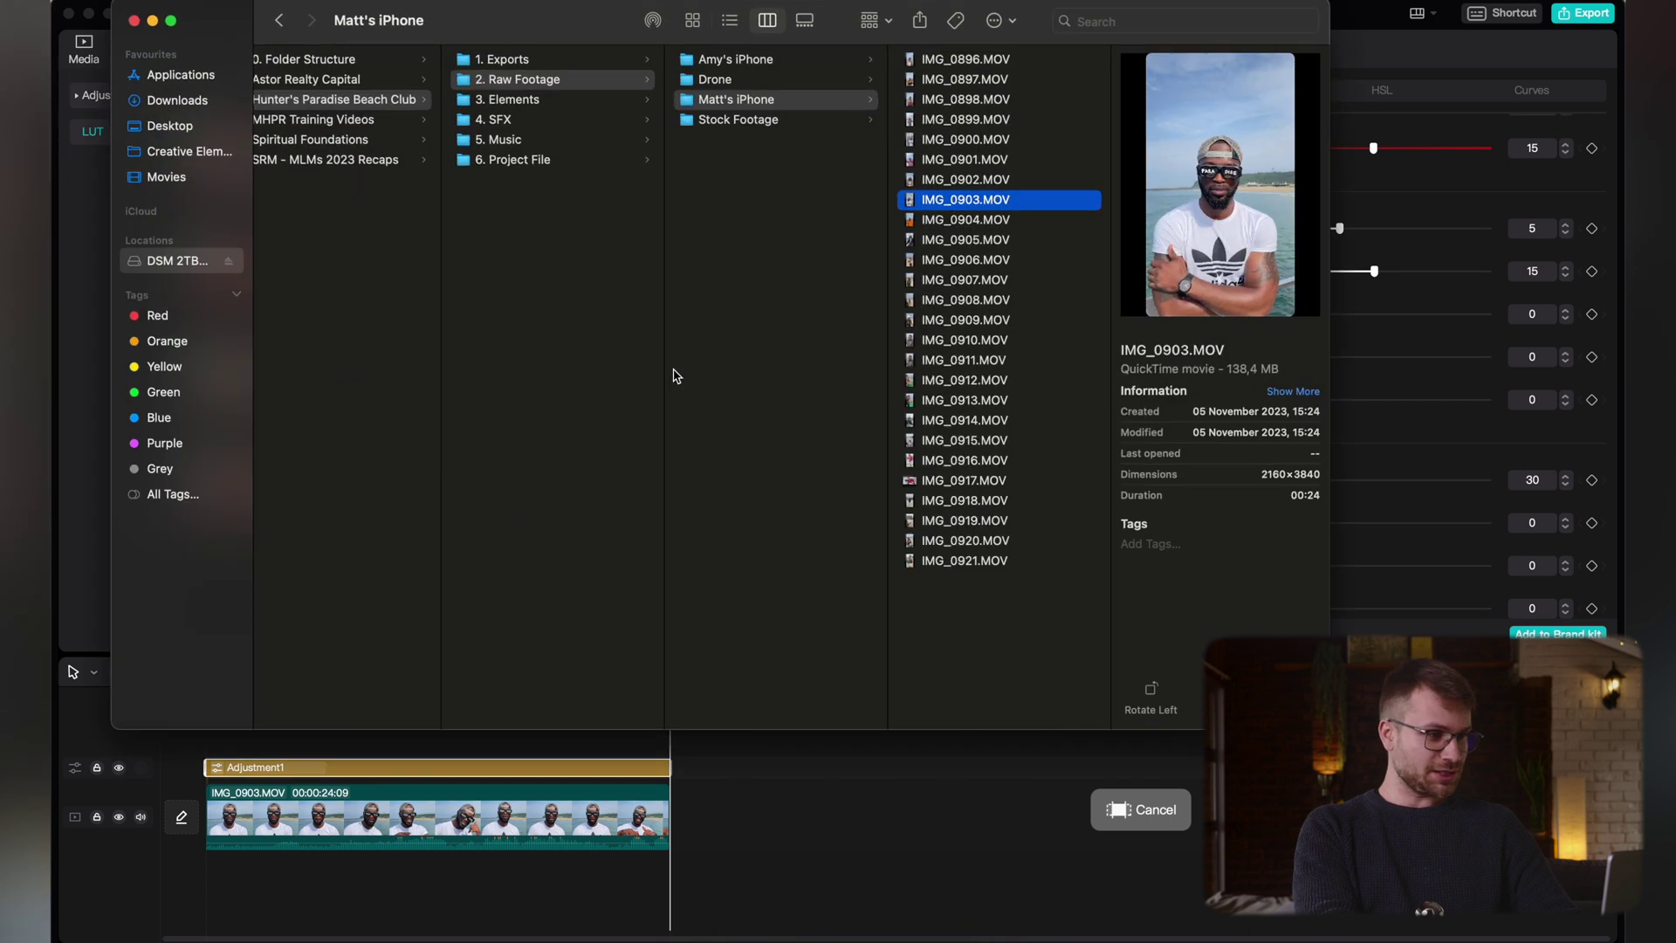
left_click(166, 125)
scroll(299, 362, "down", 1)
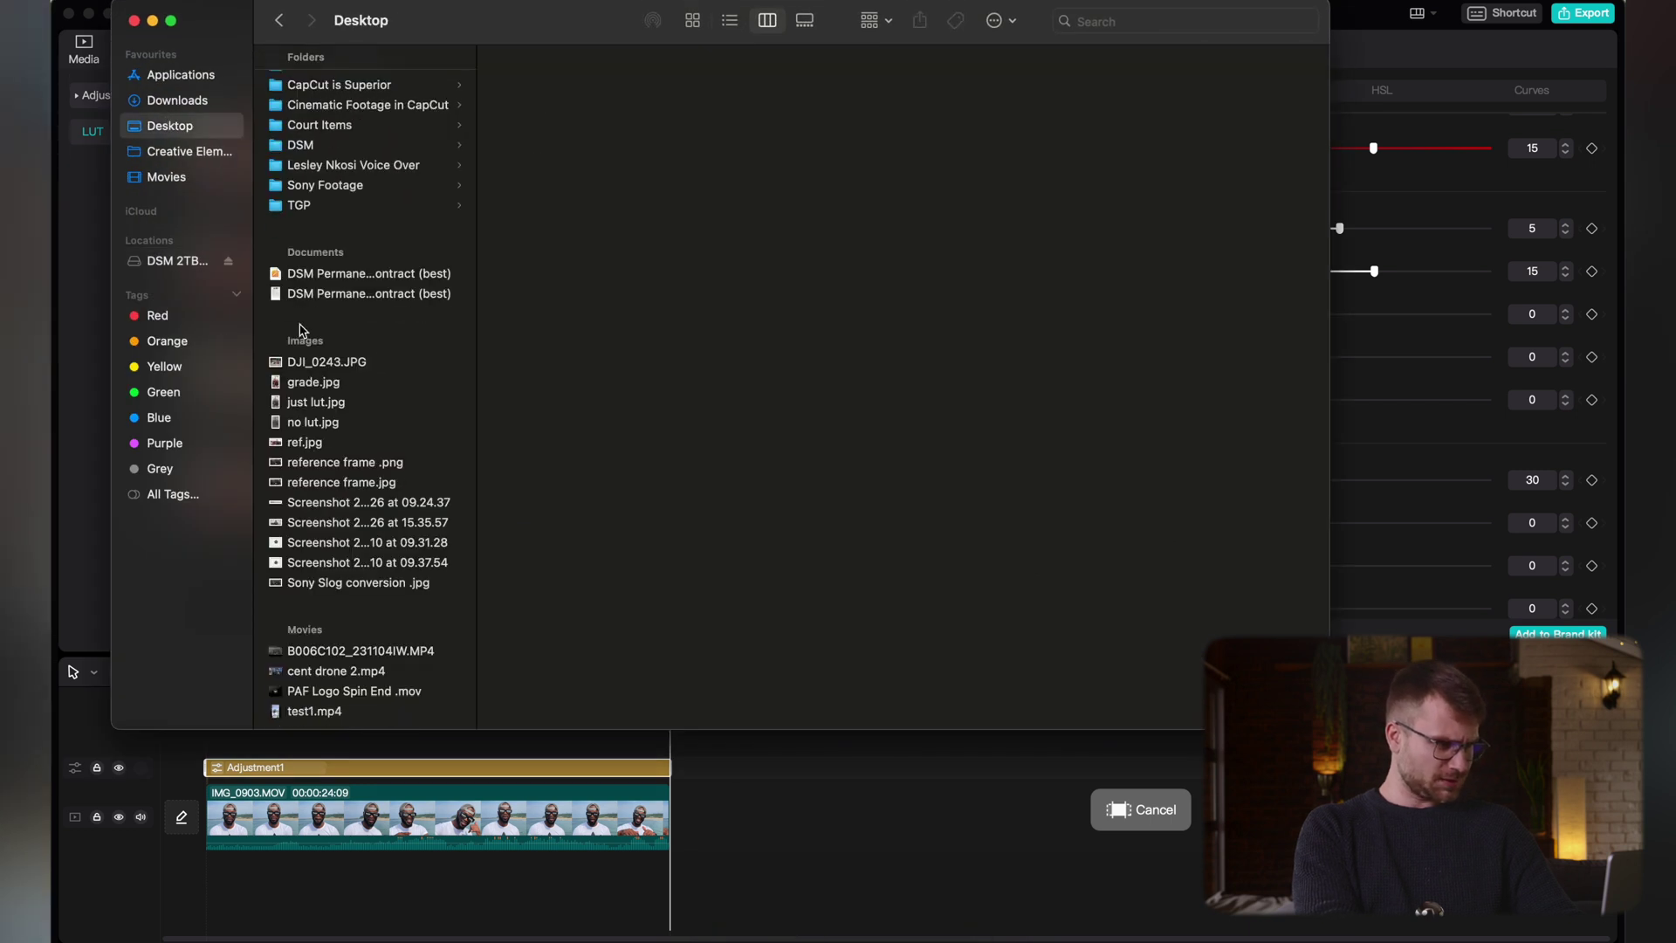
left_click(314, 711)
double_click(340, 711)
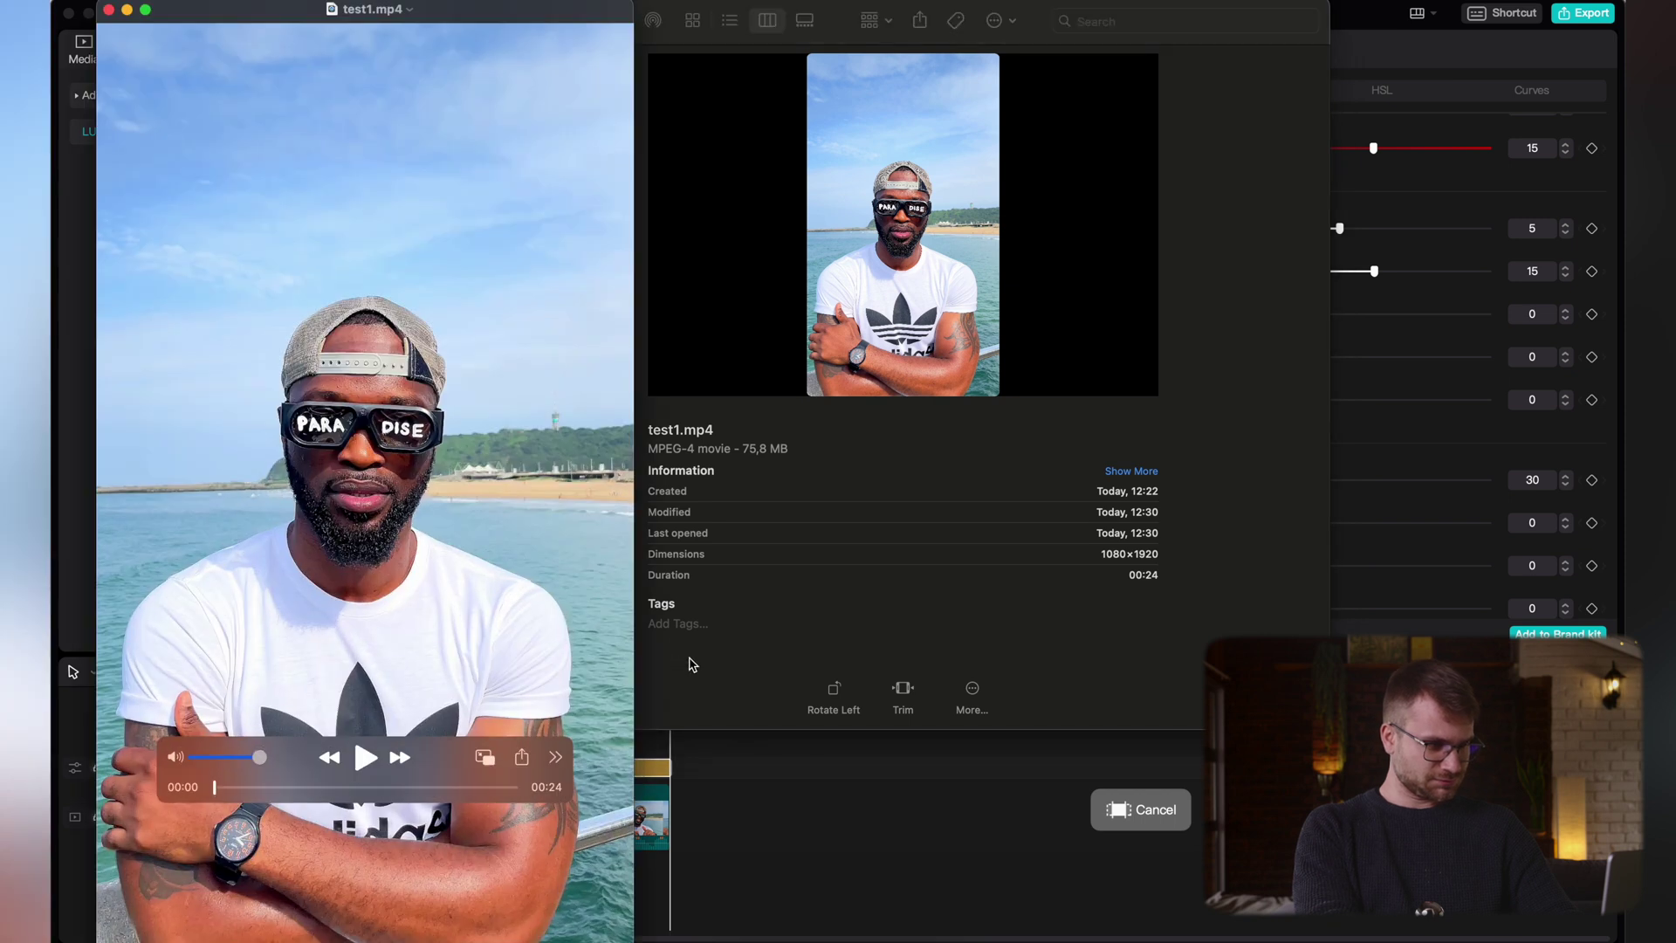
key("space")
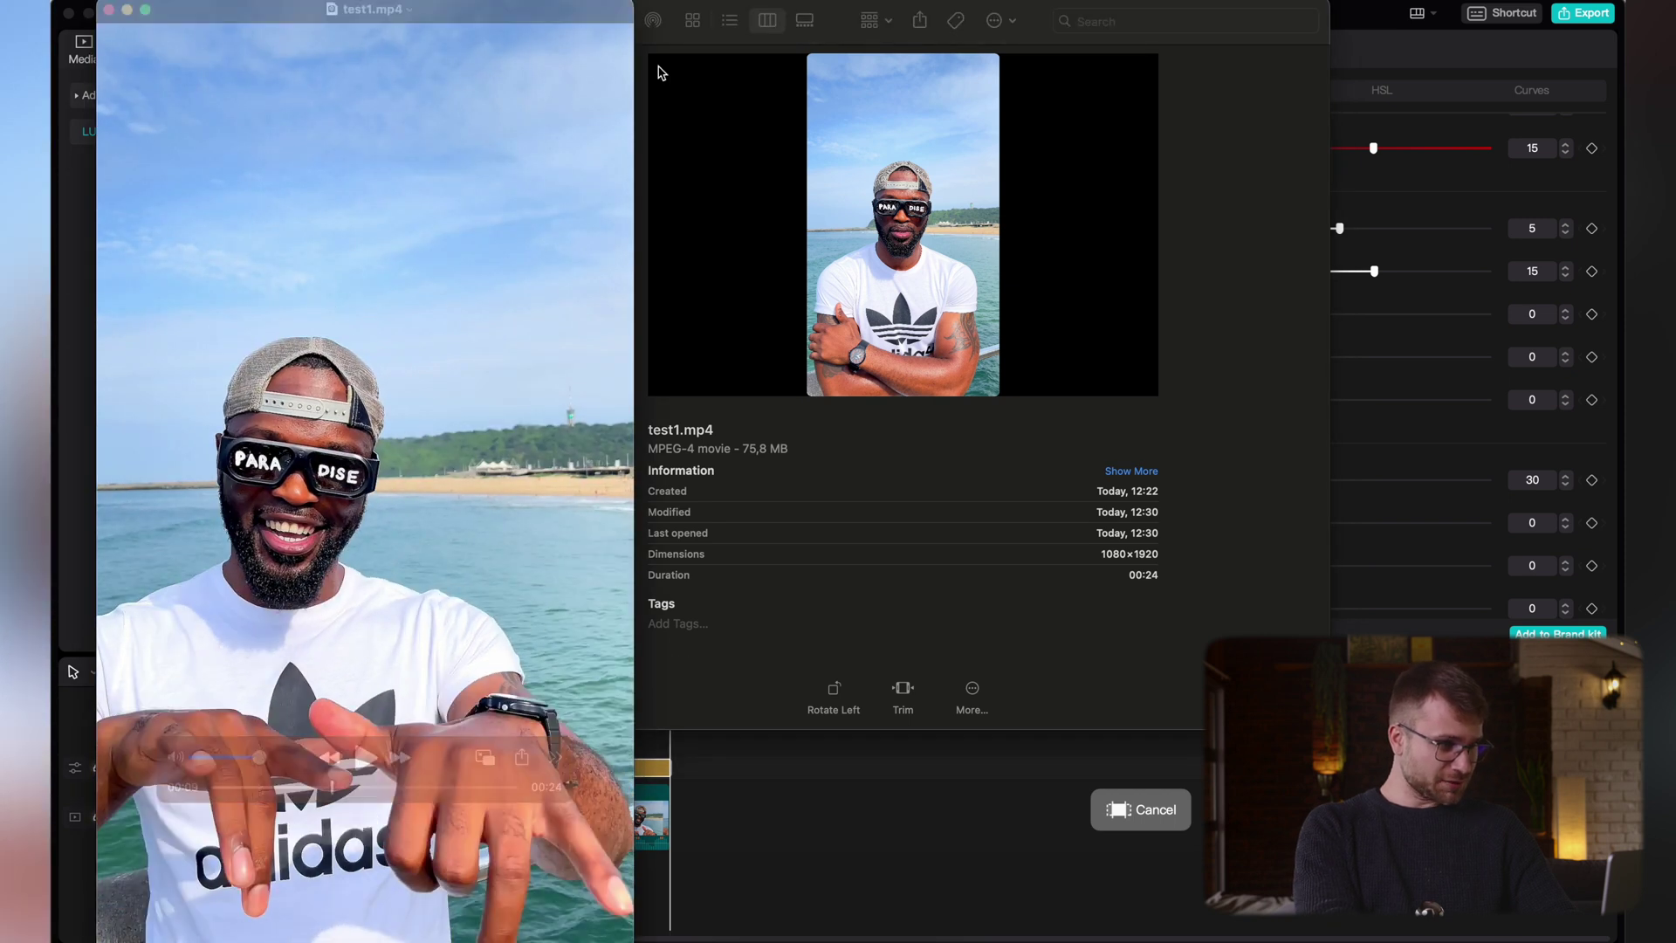
left_click_drag(465, 463, 877, 463)
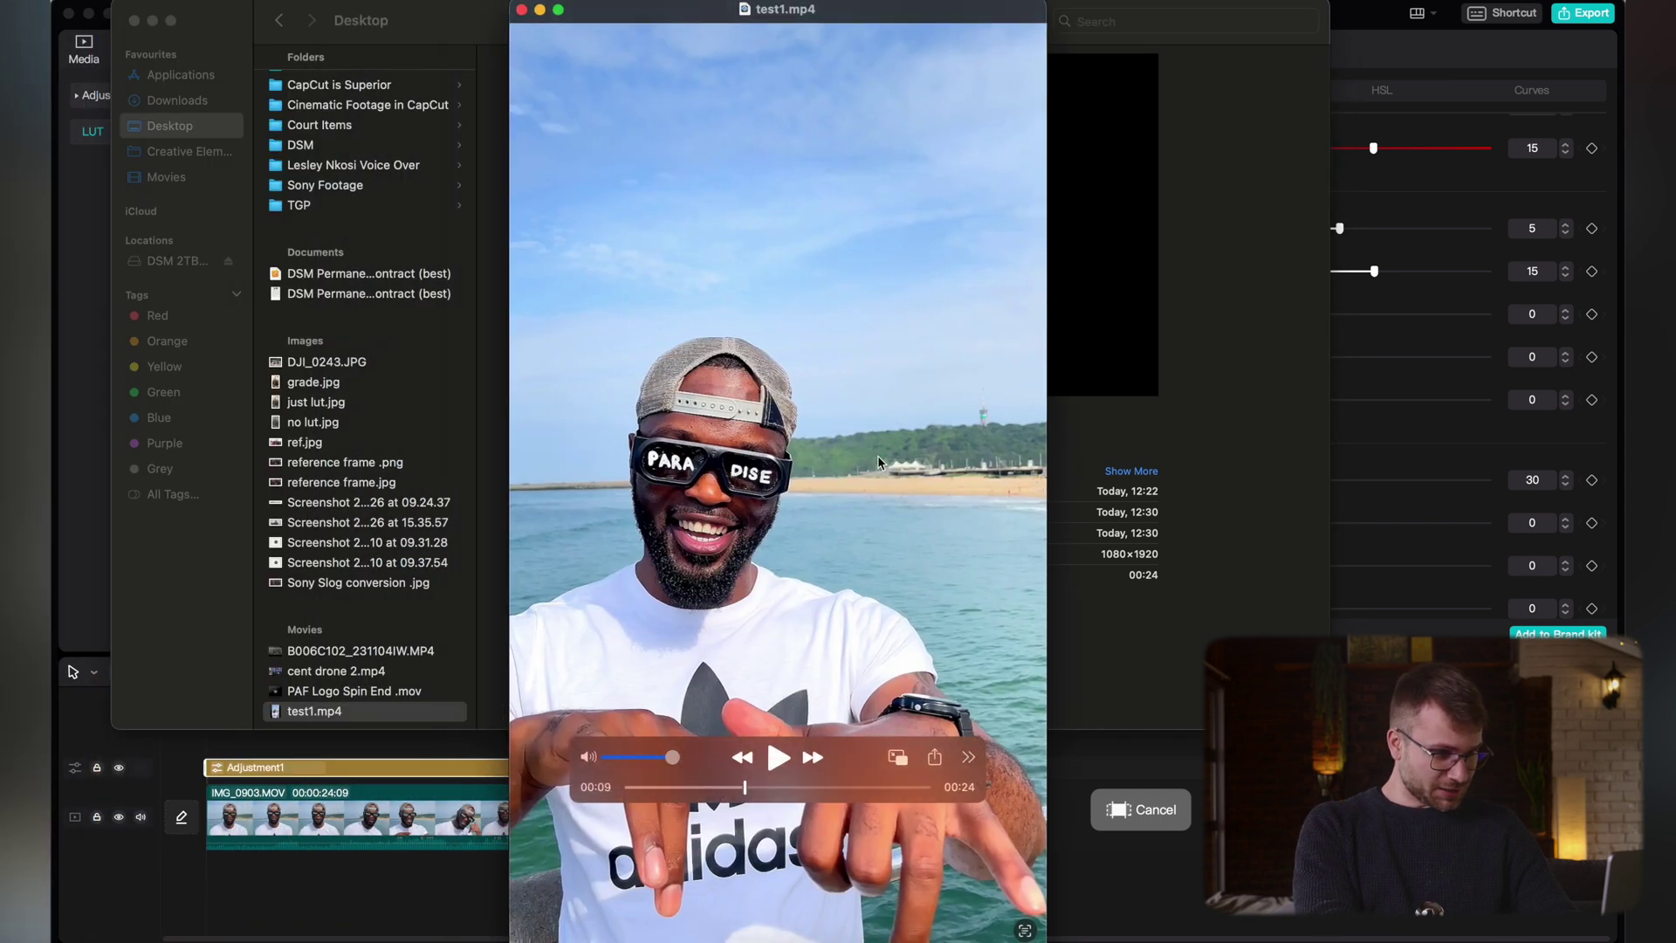
left_click_drag(778, 787, 839, 796)
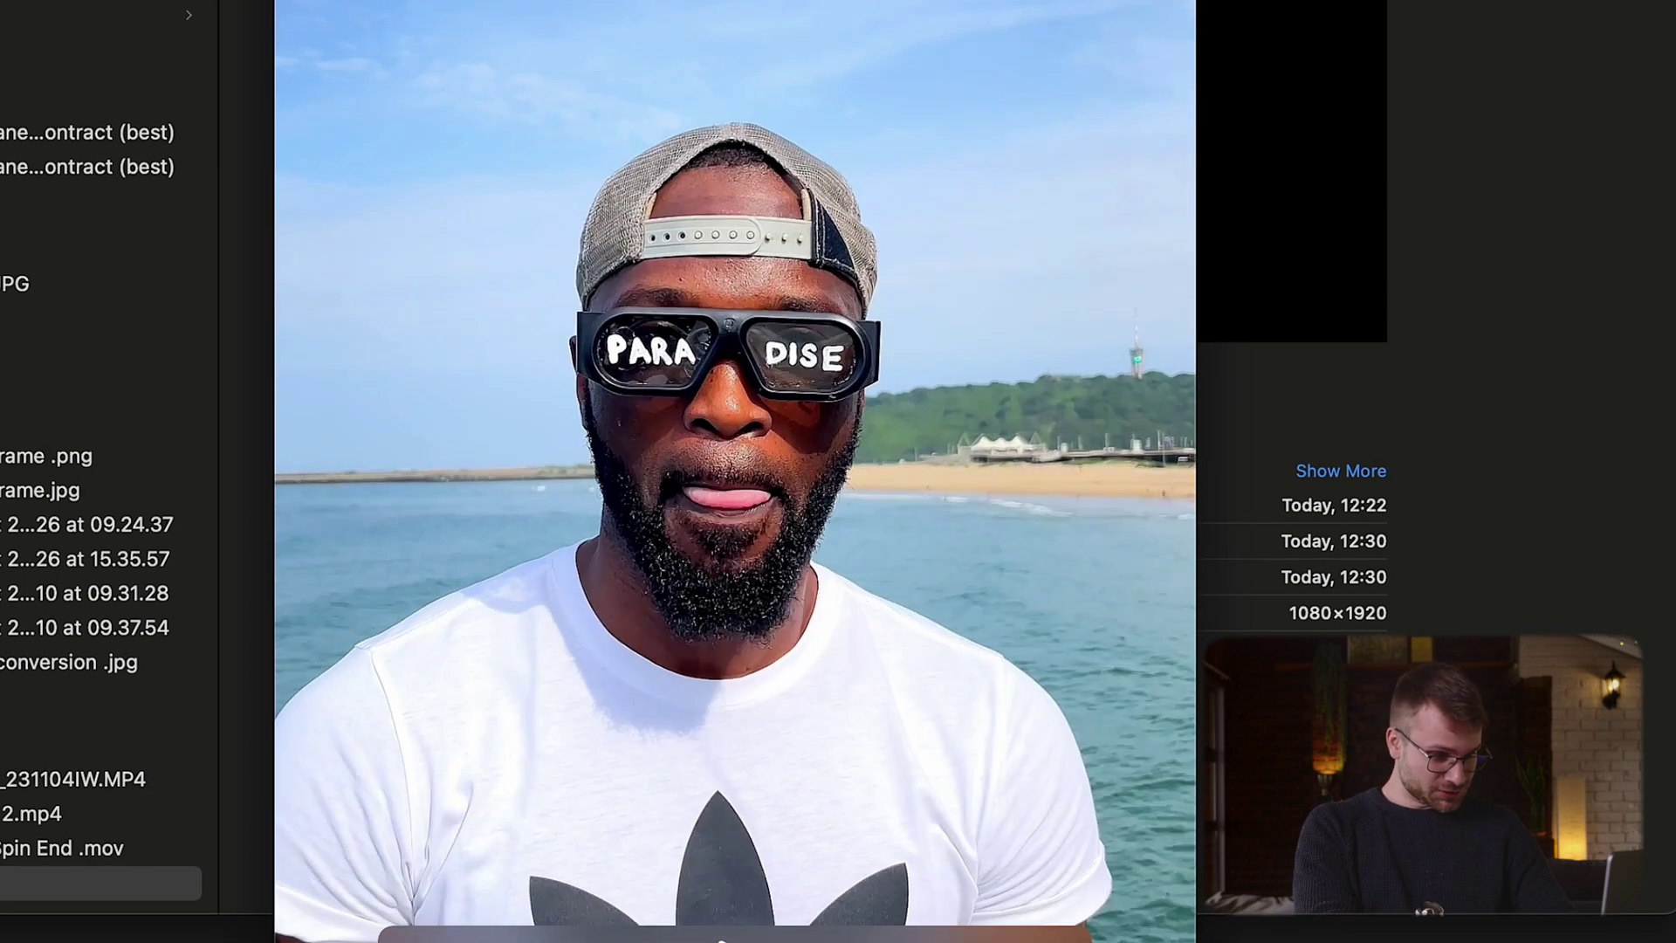
left_click_drag(1194, 941, 882, 723)
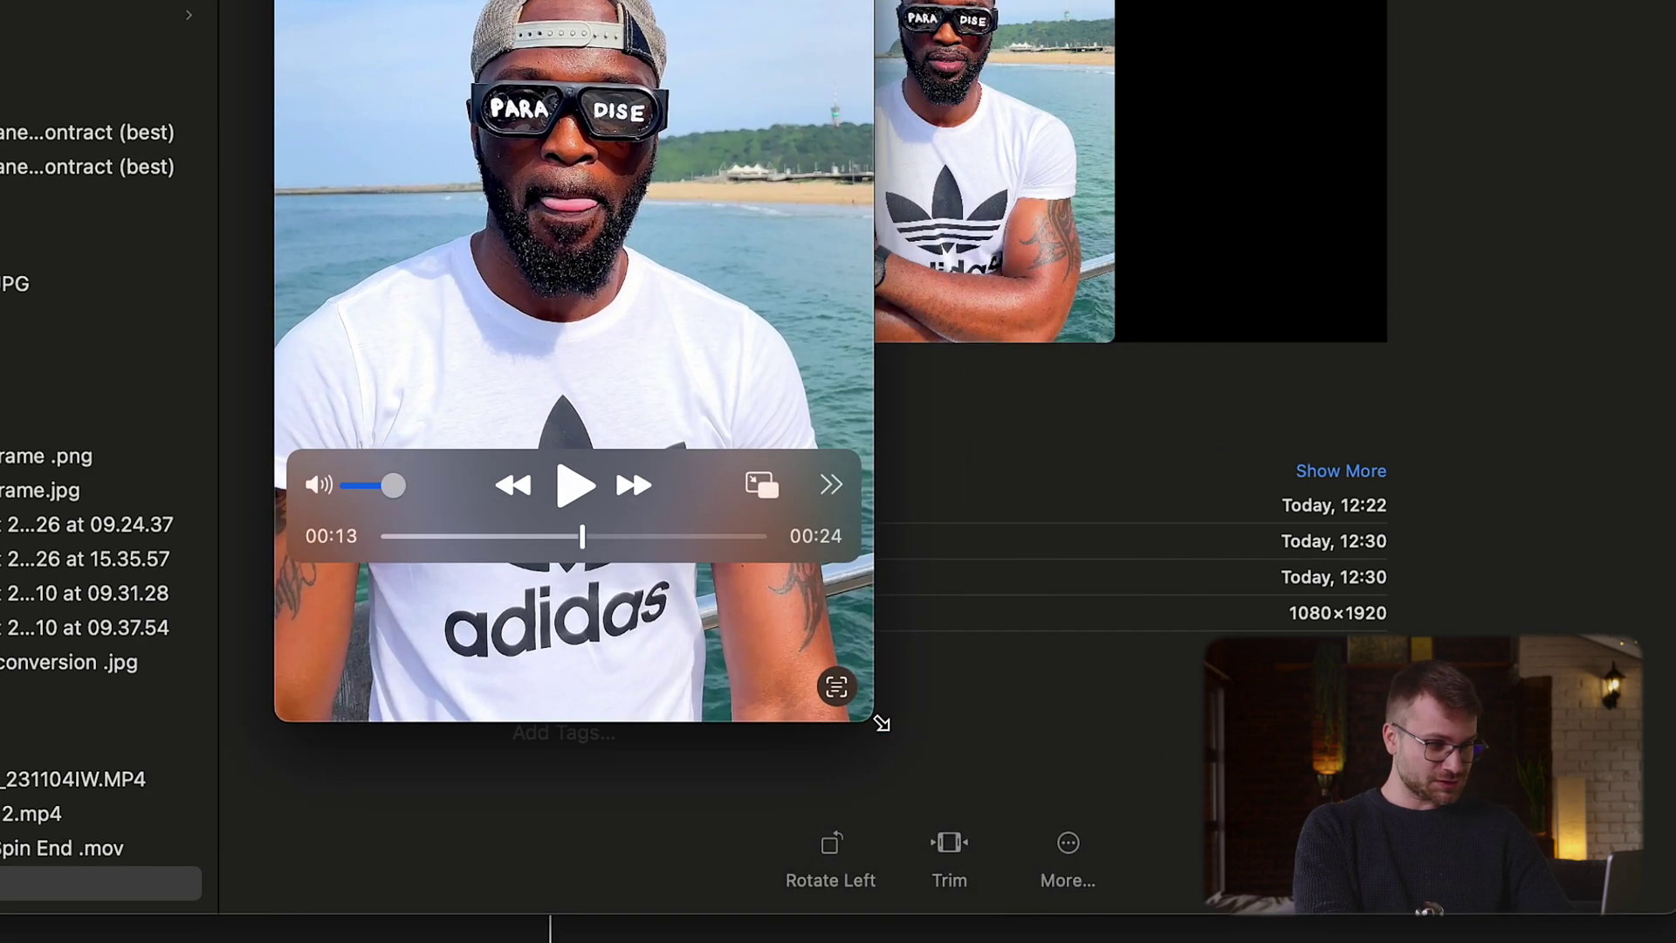
key("space")
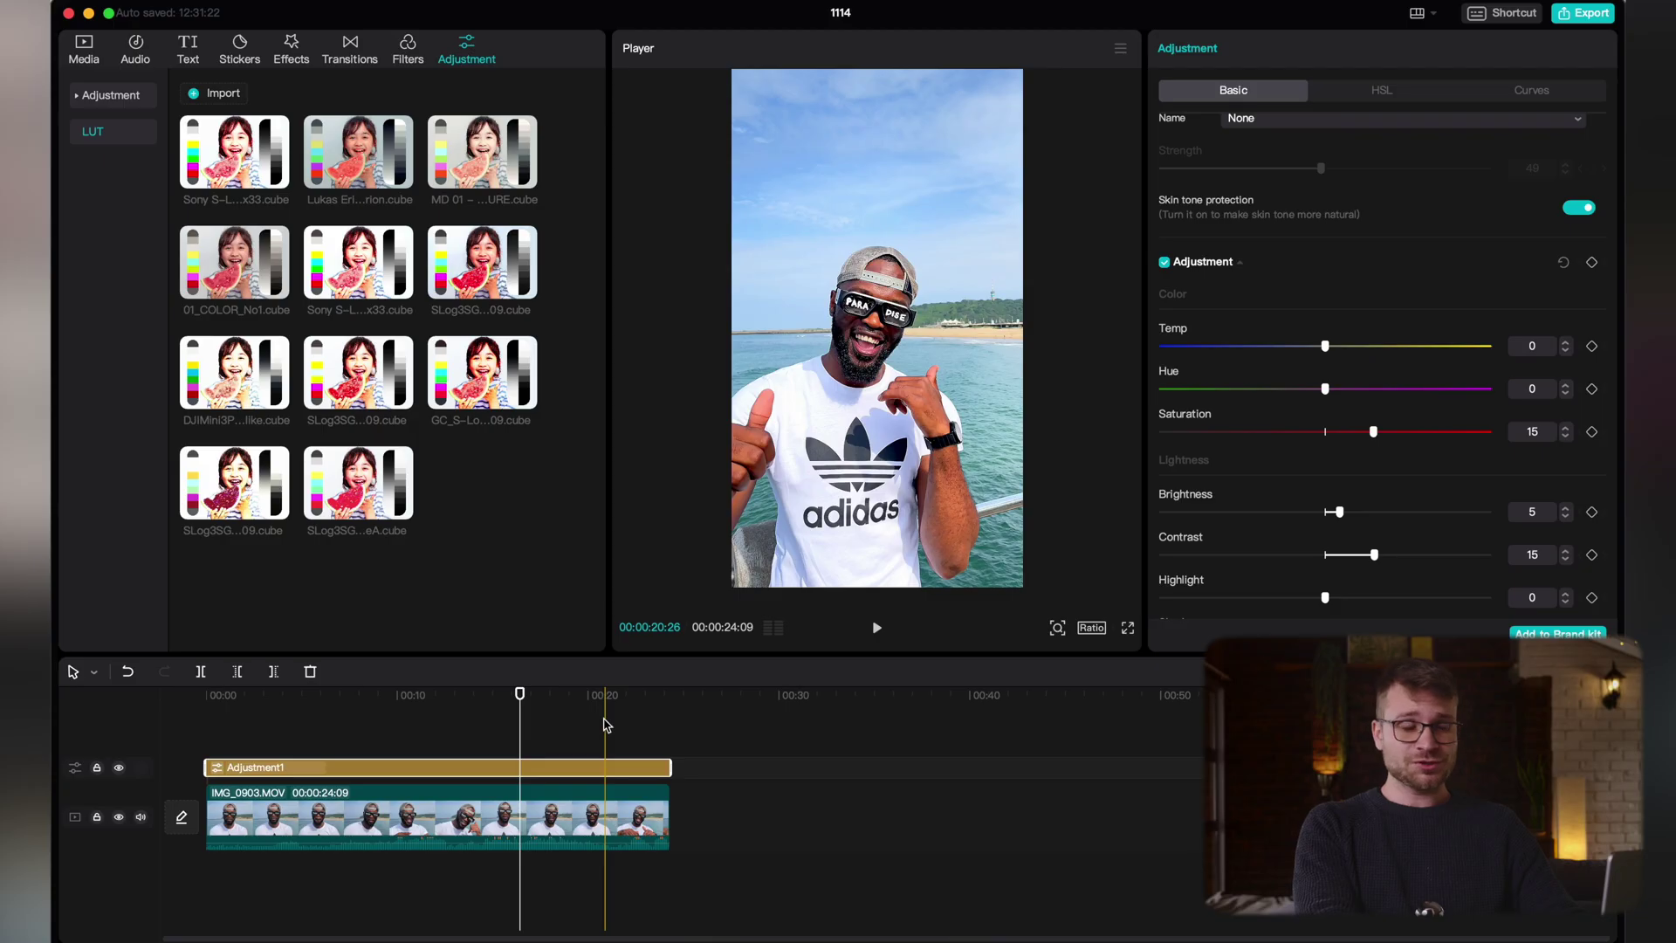
Add a text clip reading 'Hey! THIS IS CAPCUT', move it down the timeline, and show text-to-speech voices
left_click(188, 48)
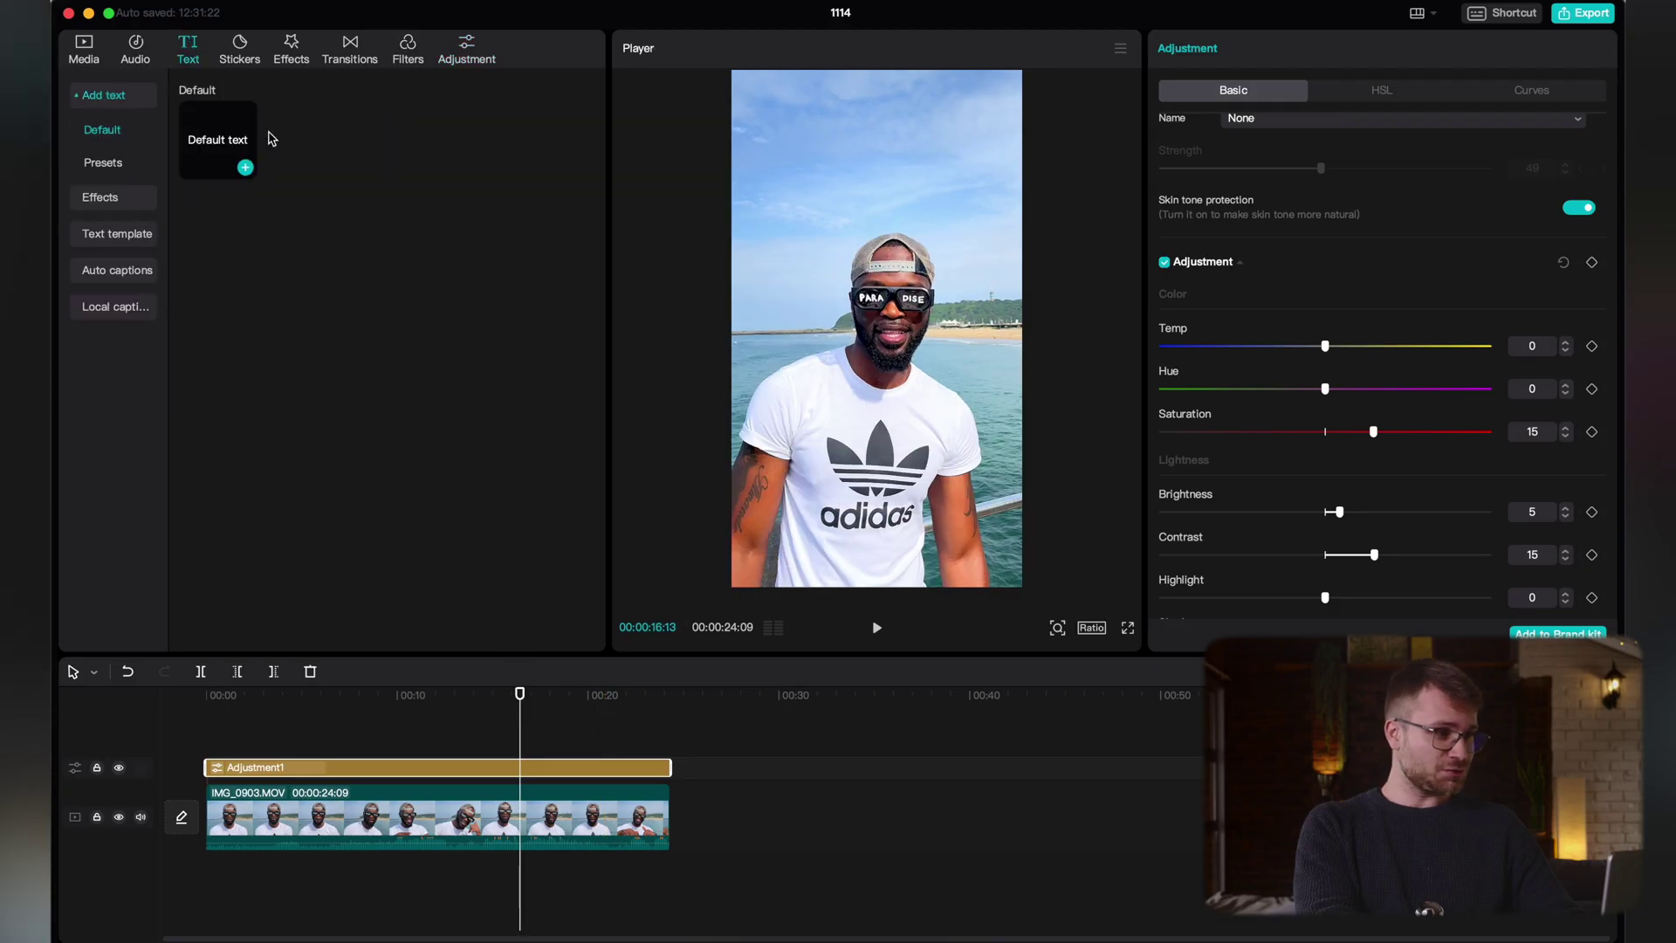
left_click(245, 166)
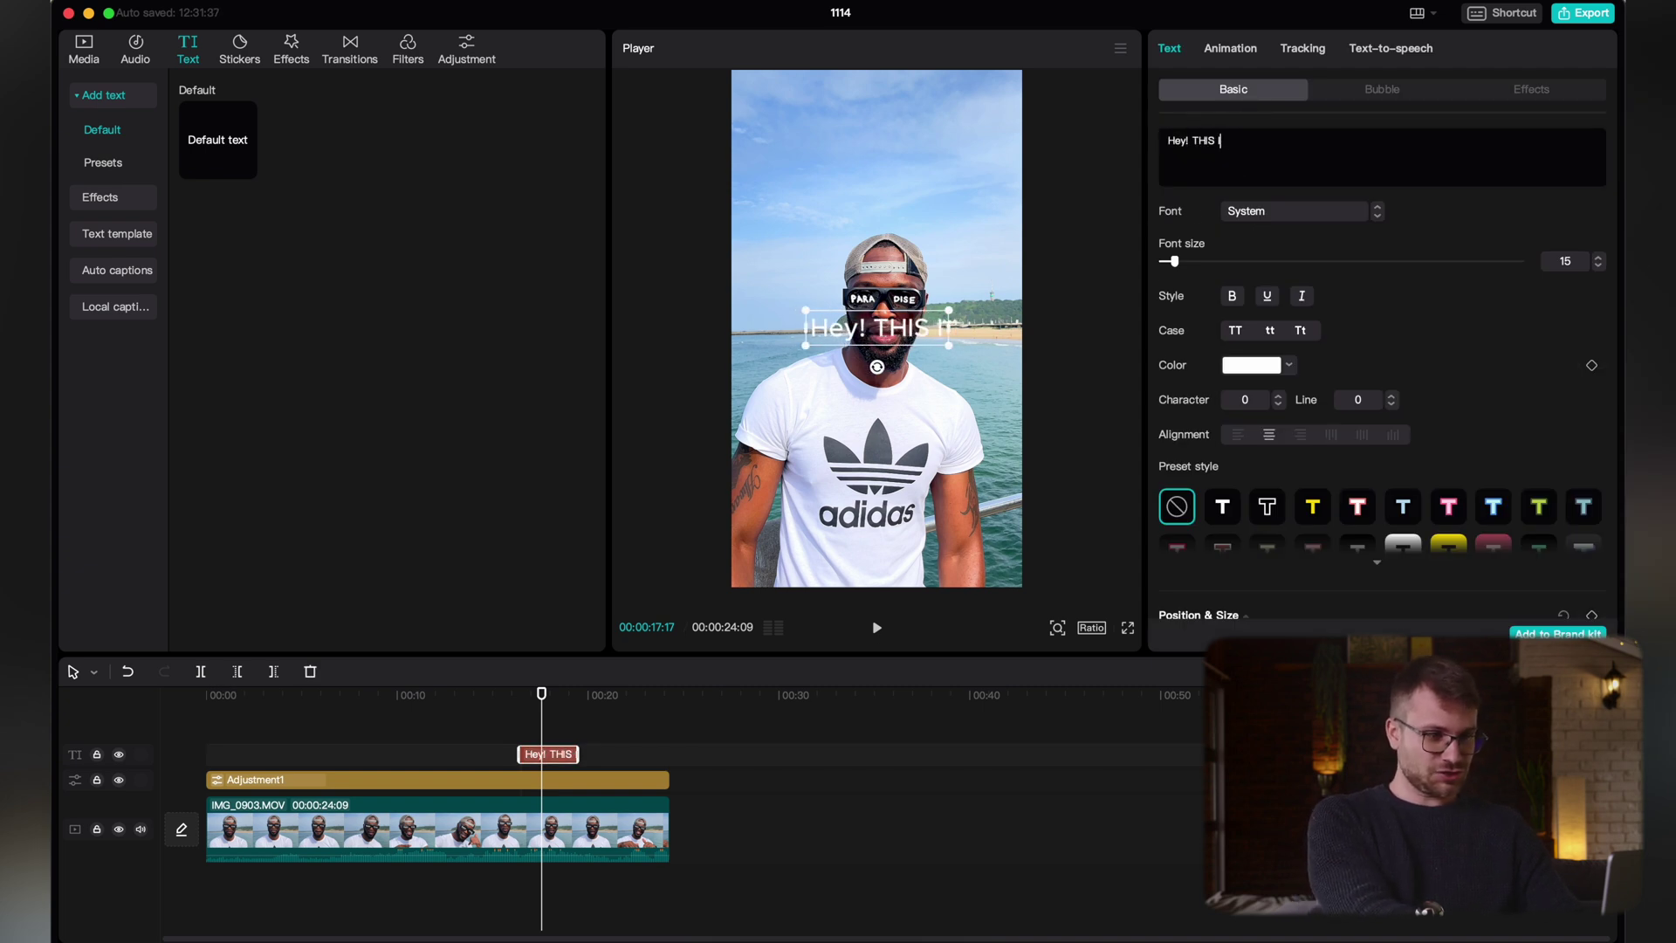
key("BackSpace")
type("IS CAPCUT")
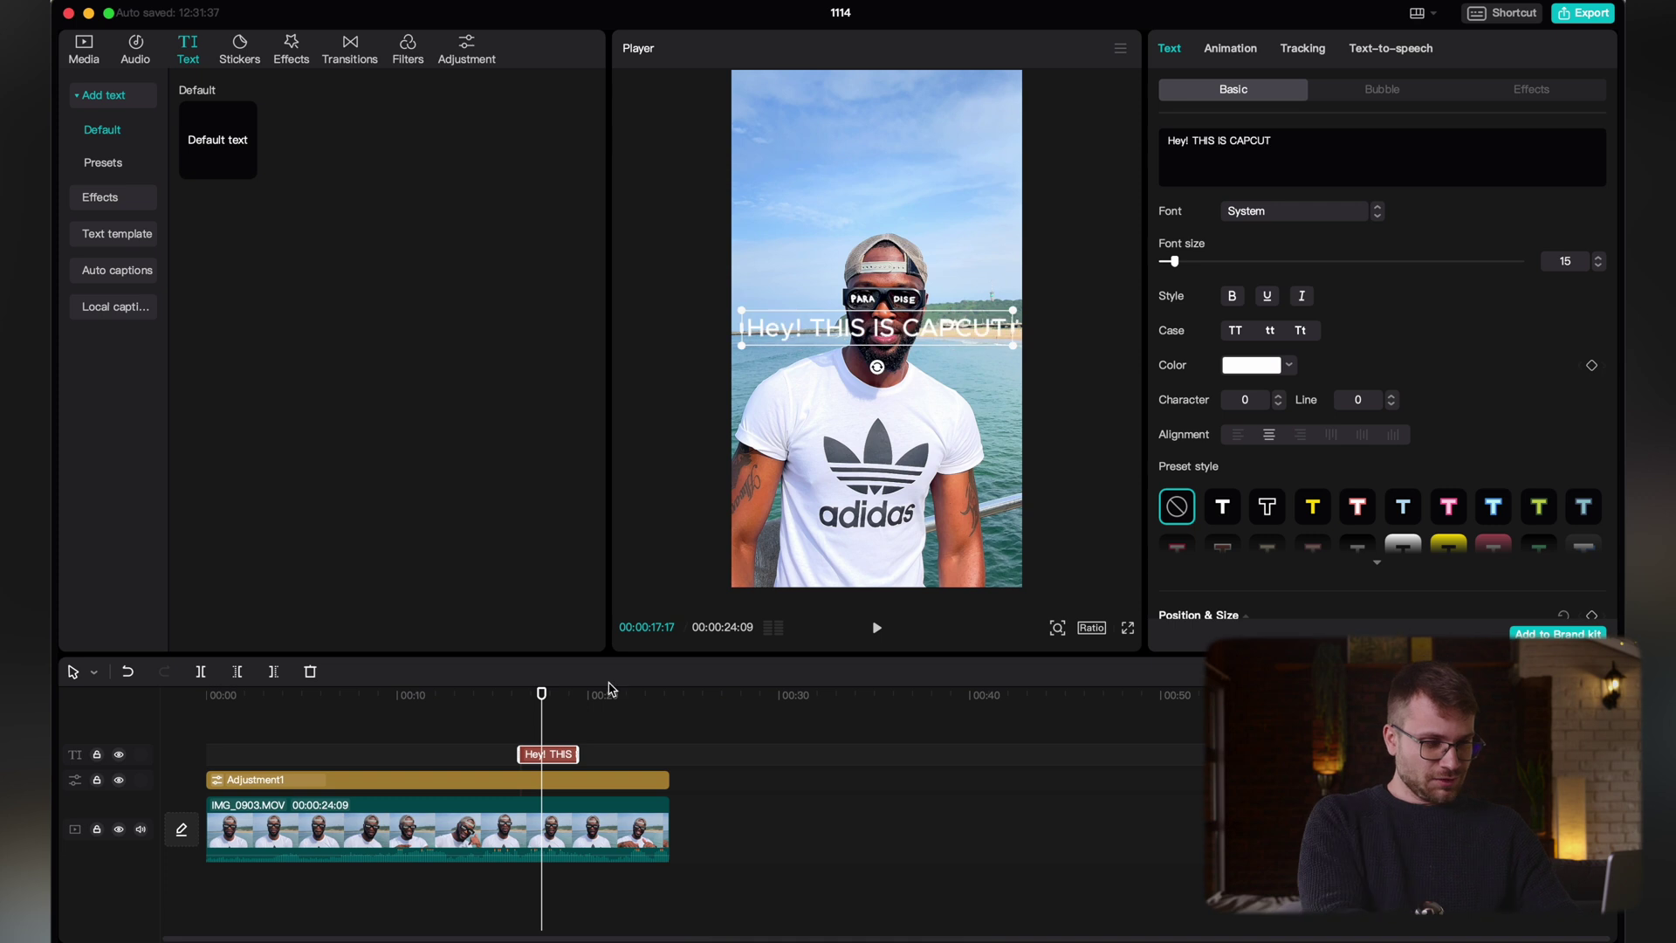
left_click(530, 890)
left_click_drag(548, 753, 775, 821)
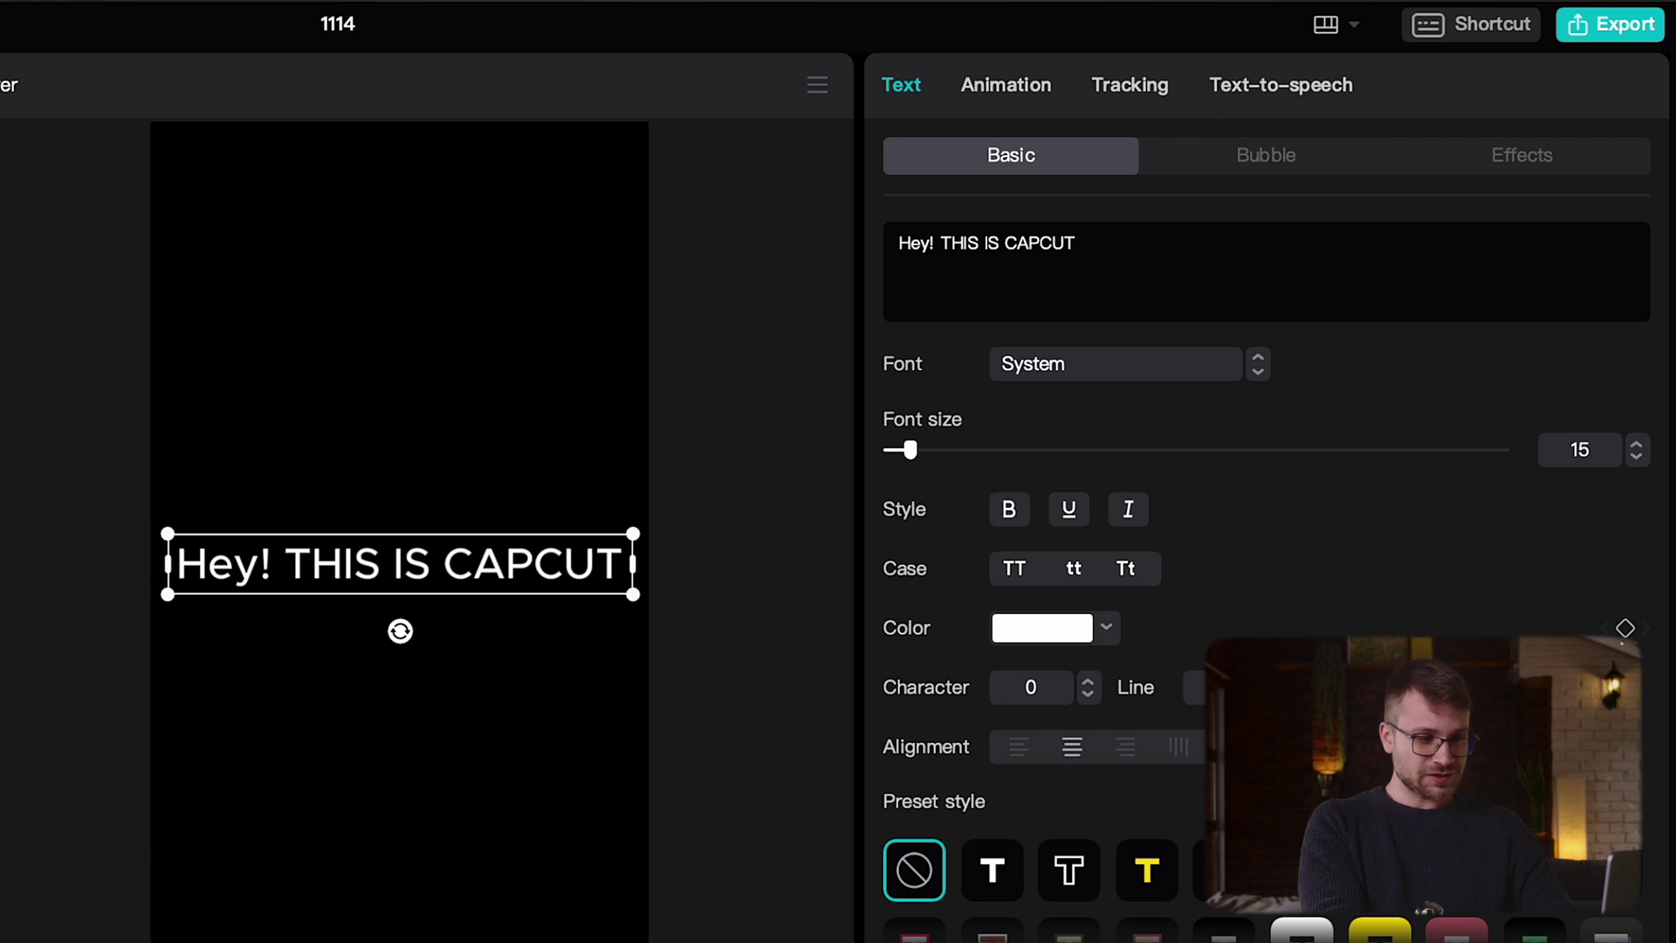
left_click(1272, 99)
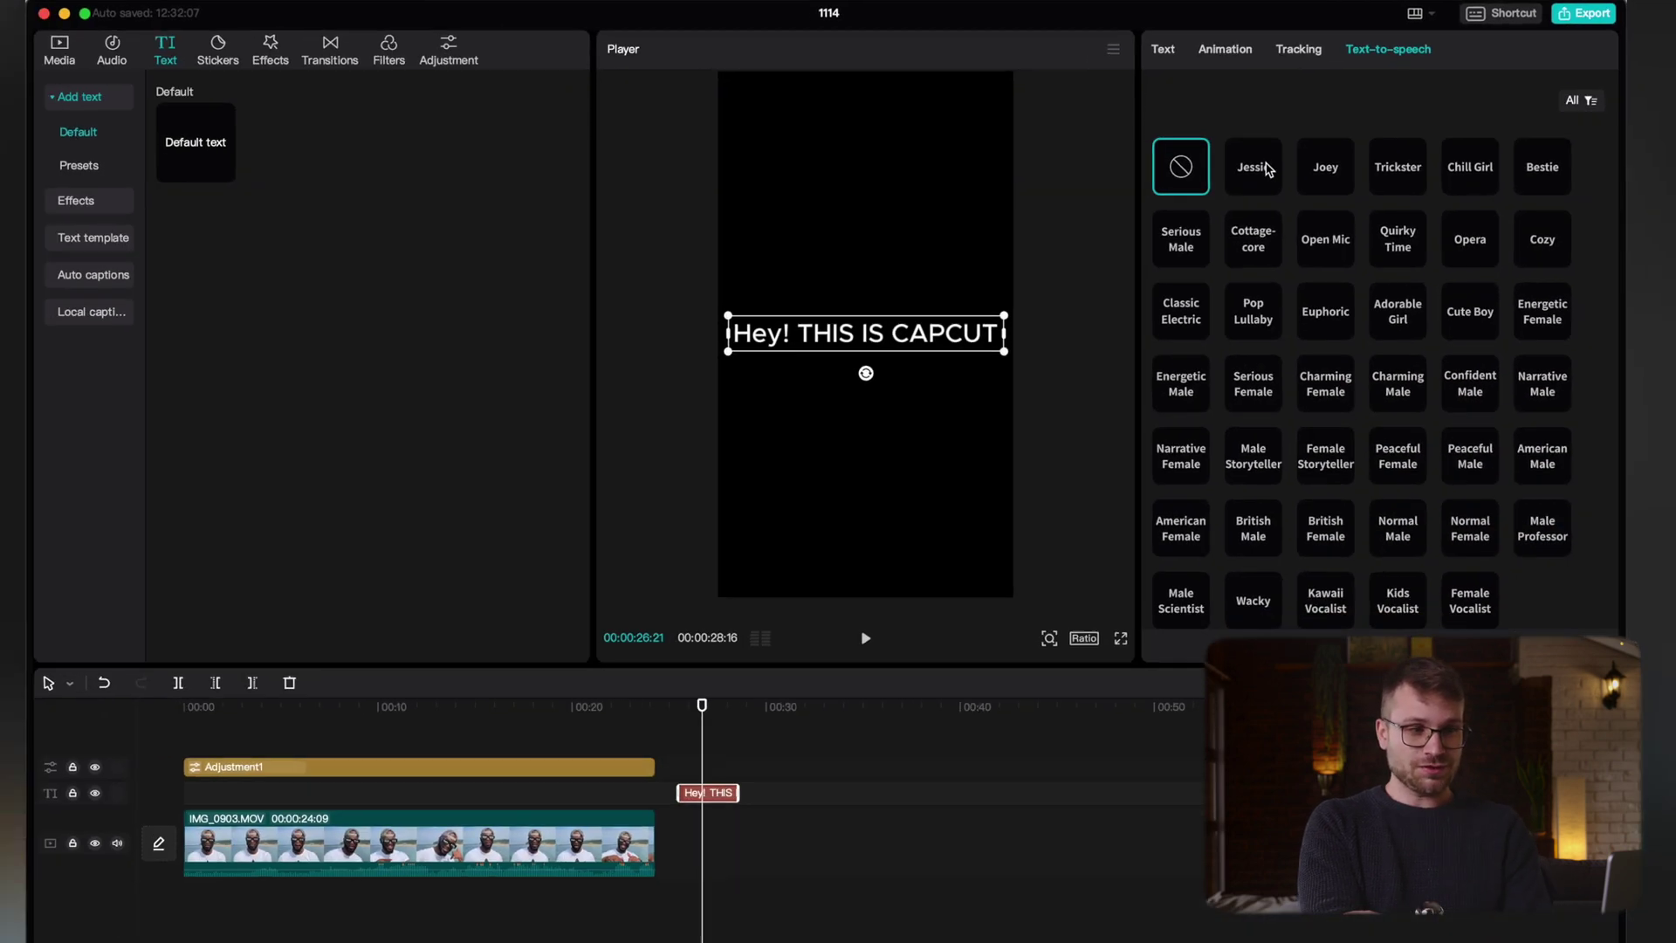
Generate a Male Storyteller voice-over clip from the 'One day in…' ants story text
left_click(1266, 167)
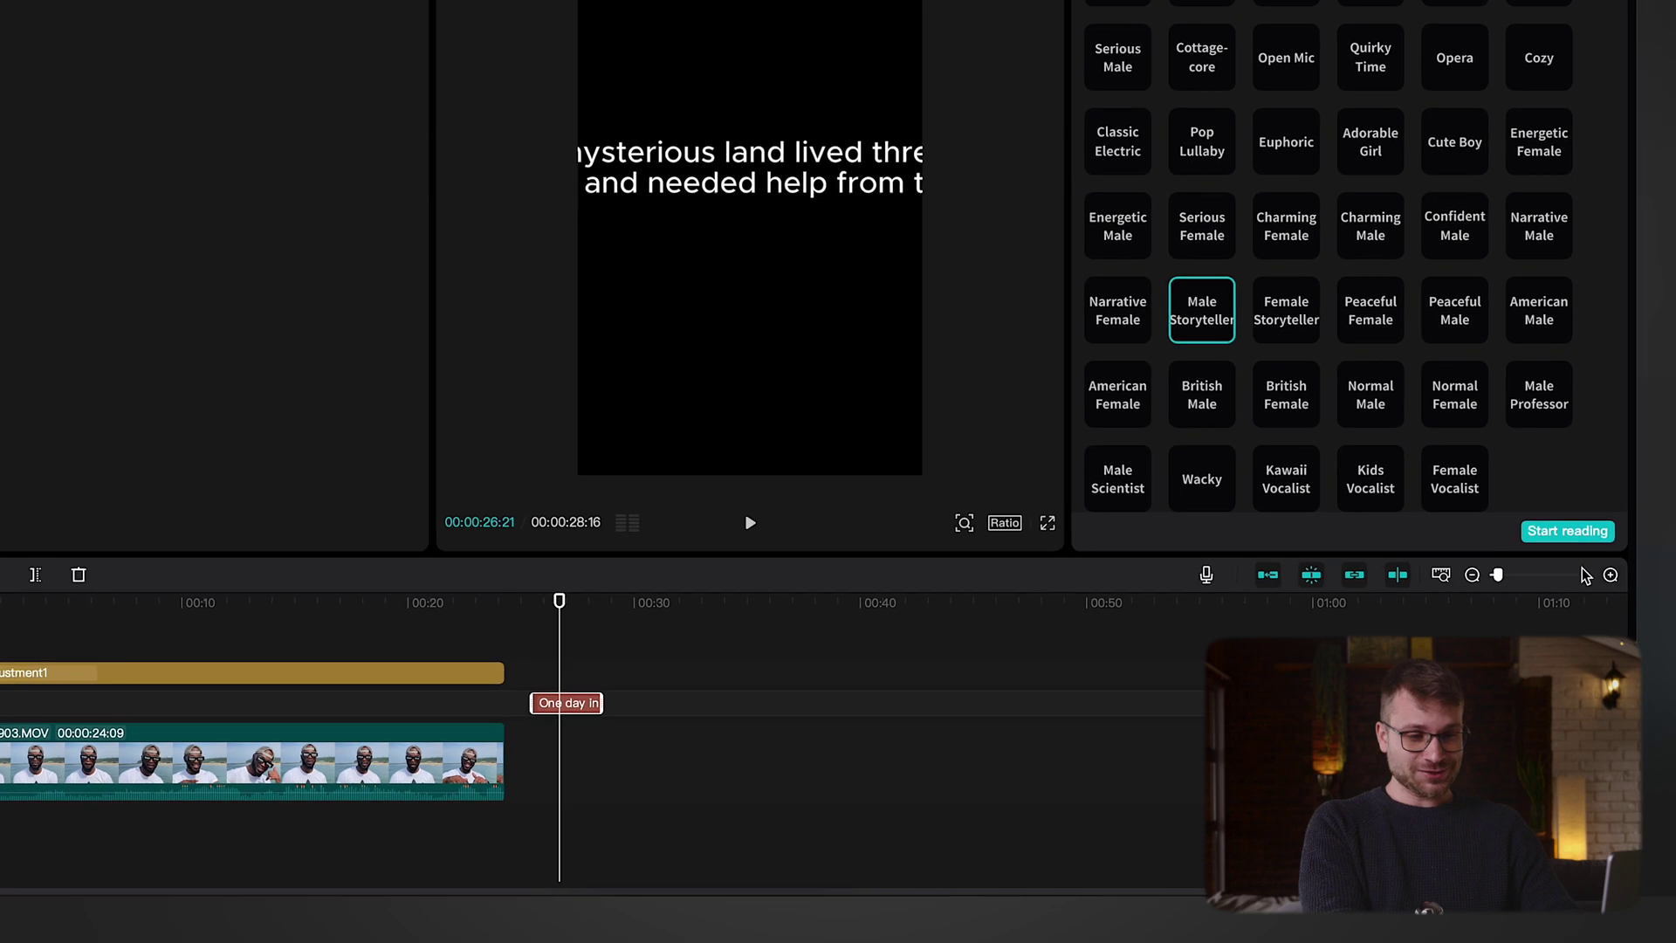
left_click(1566, 534)
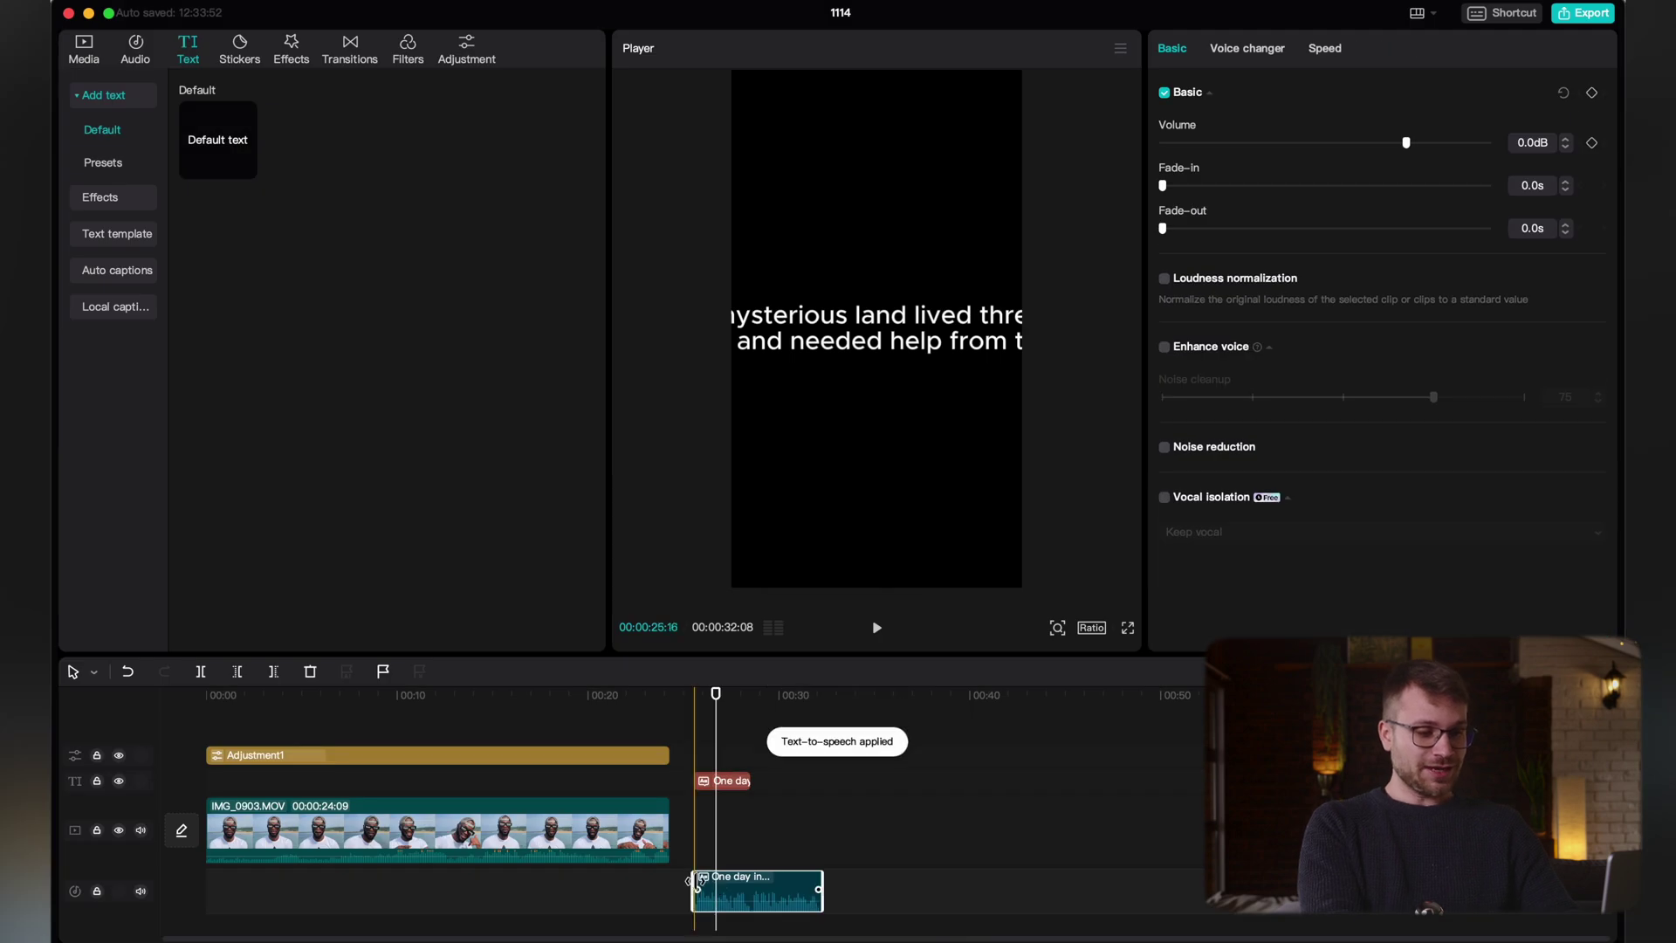
left_click(720, 782)
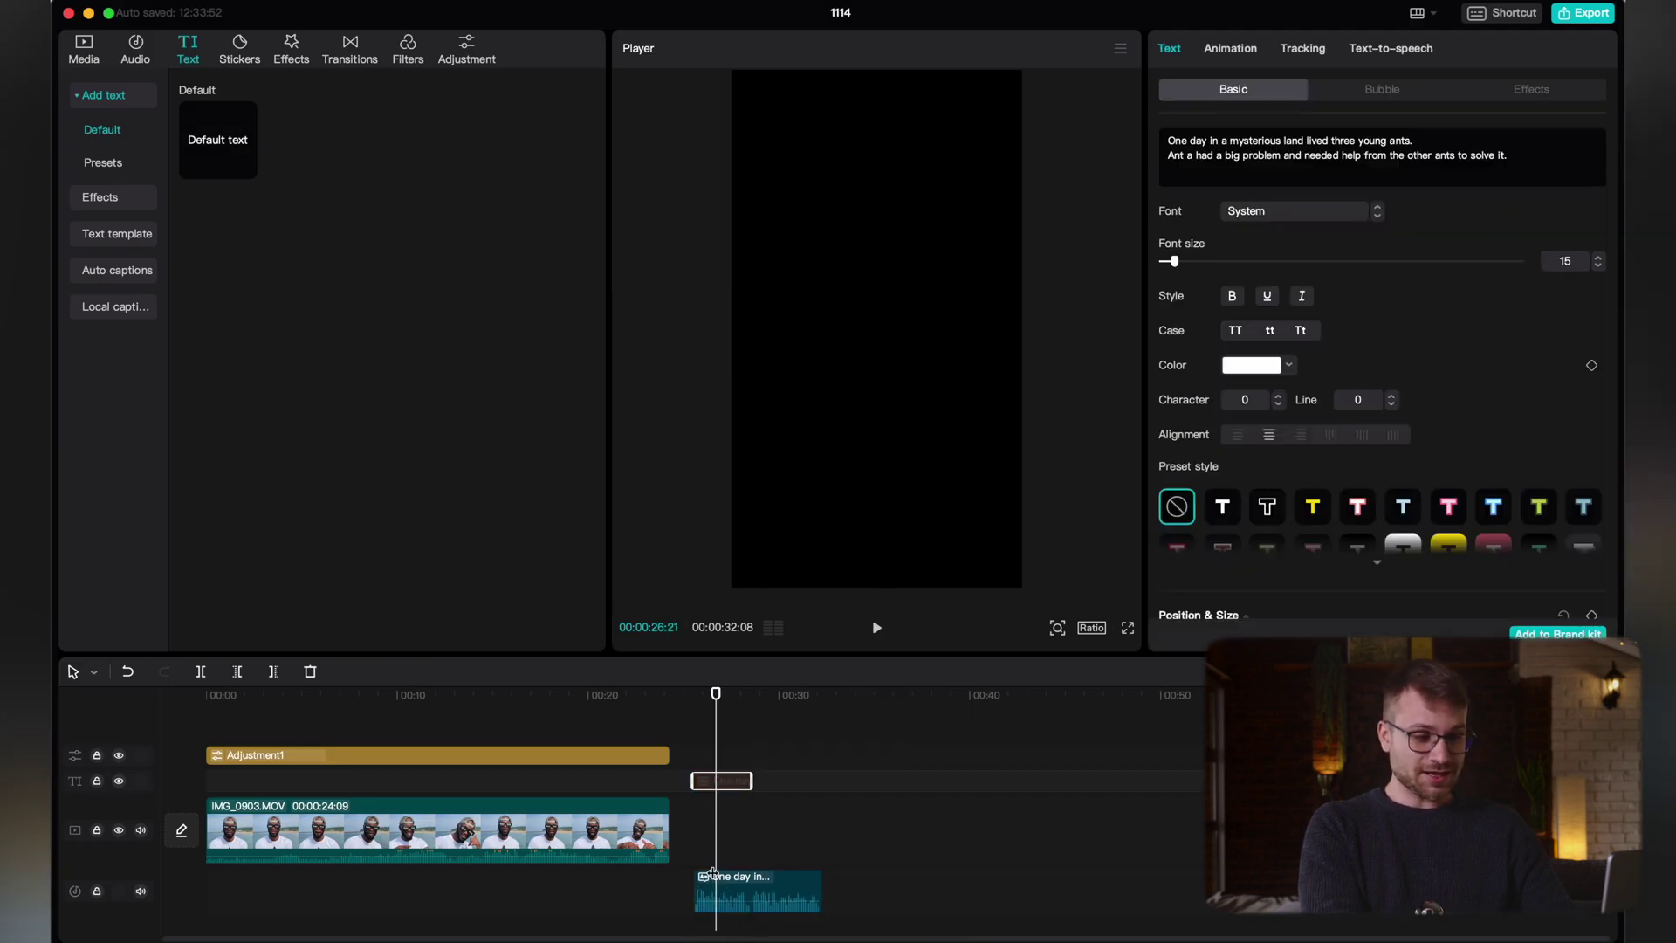
key("space")
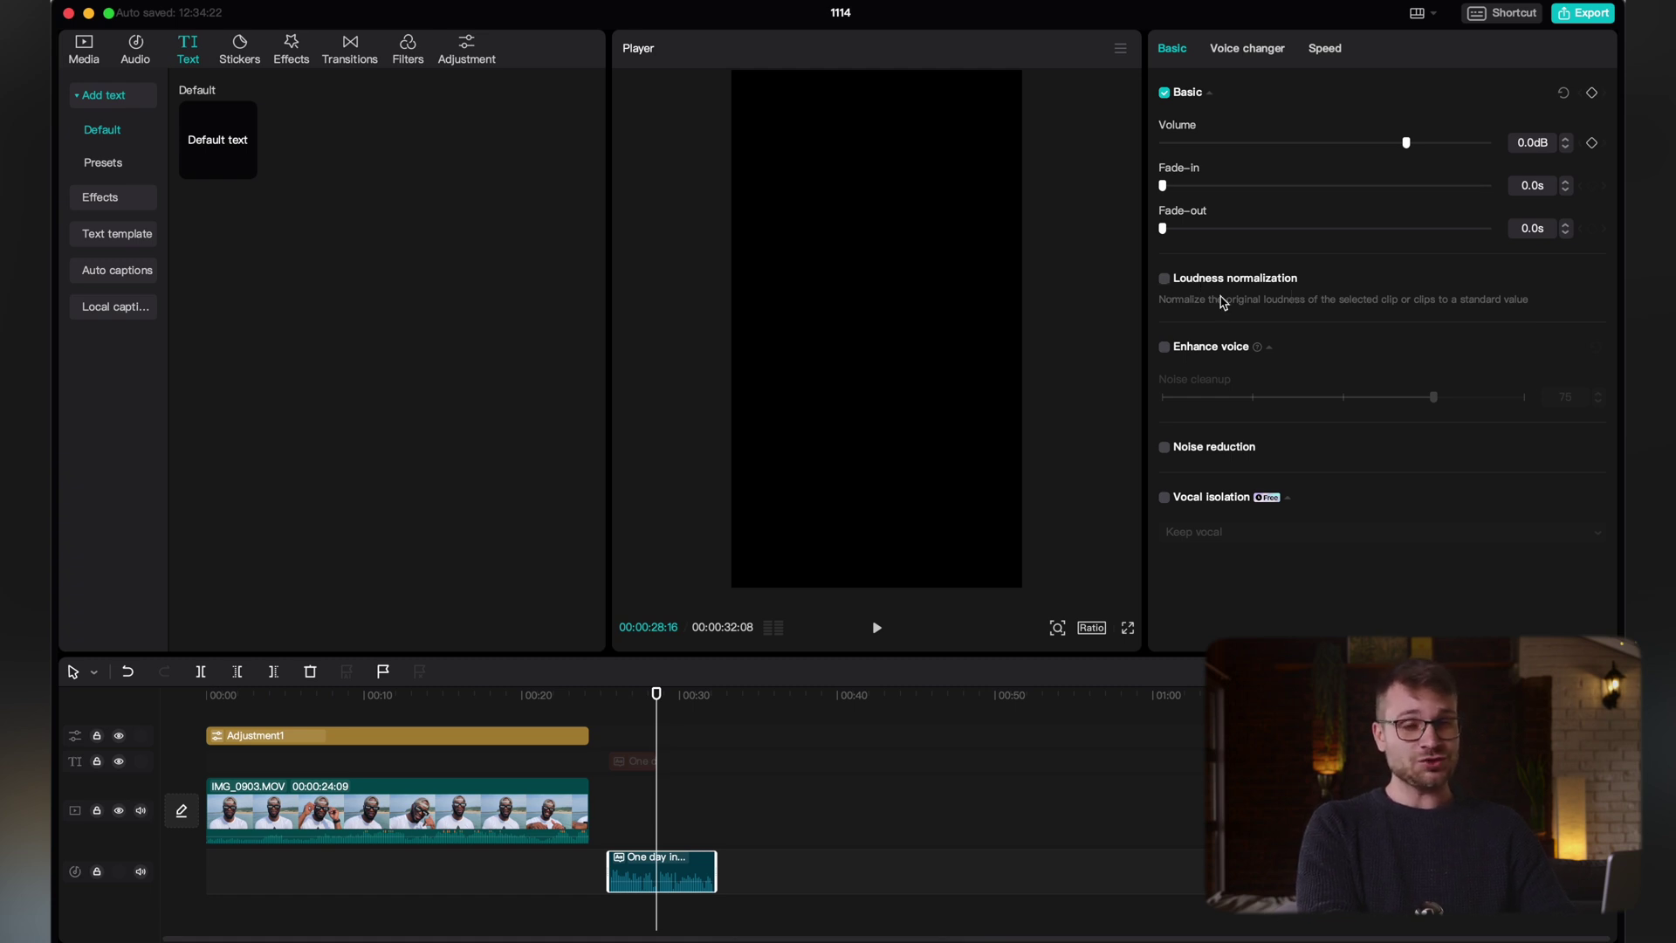
left_click(1245, 51)
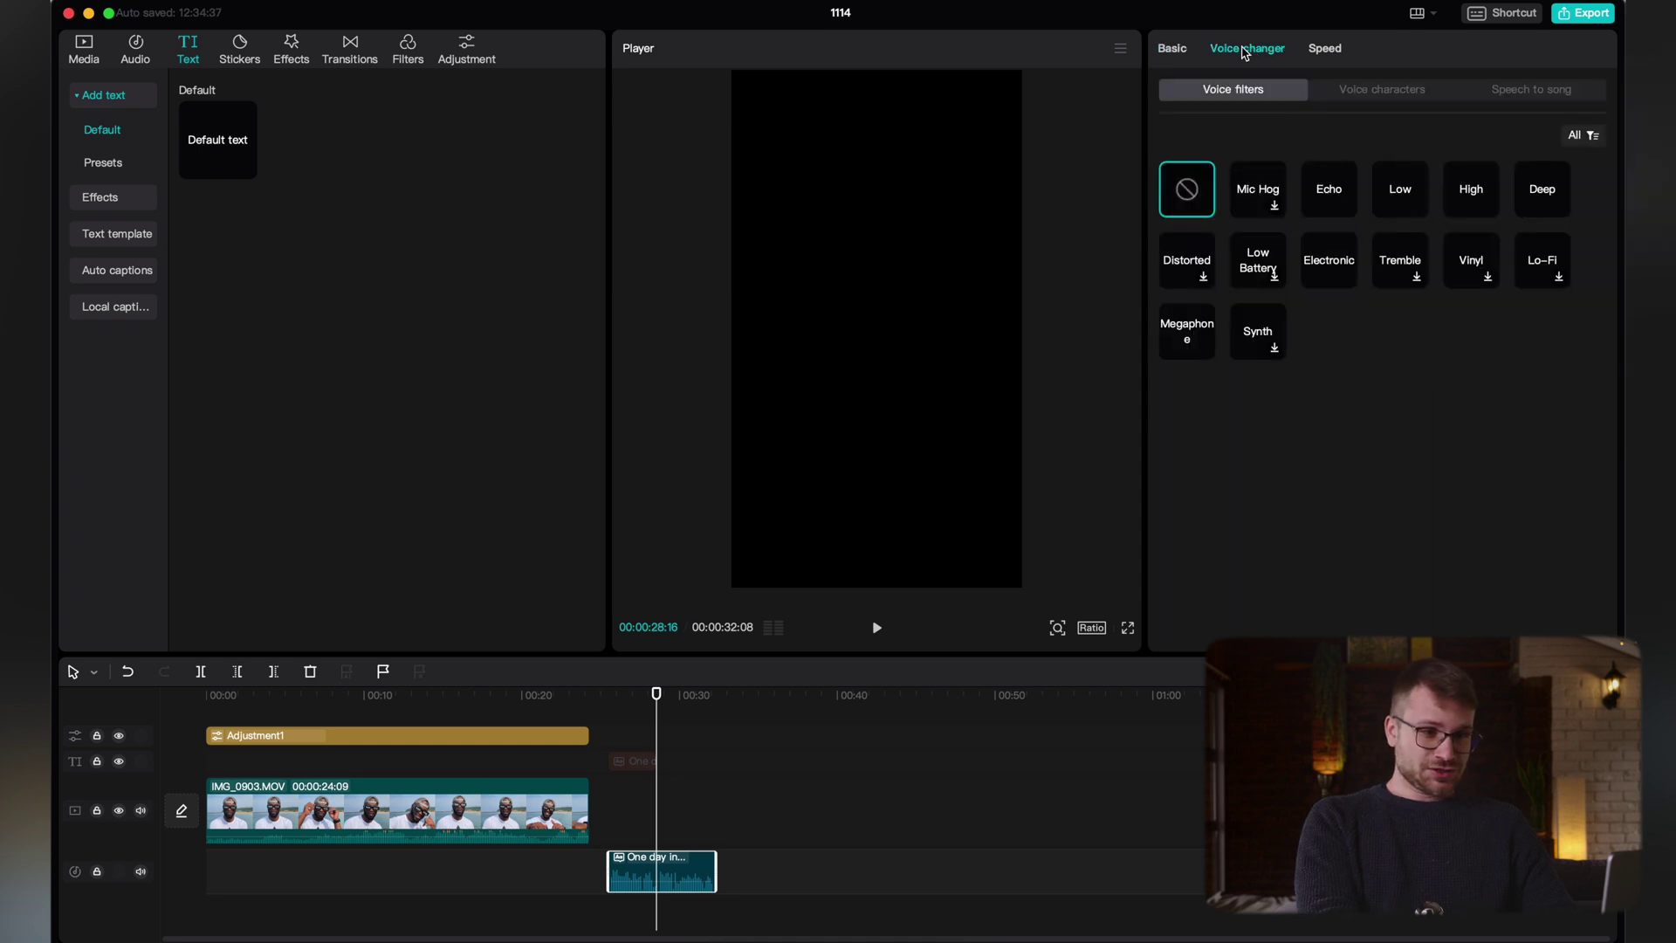
left_click(1181, 54)
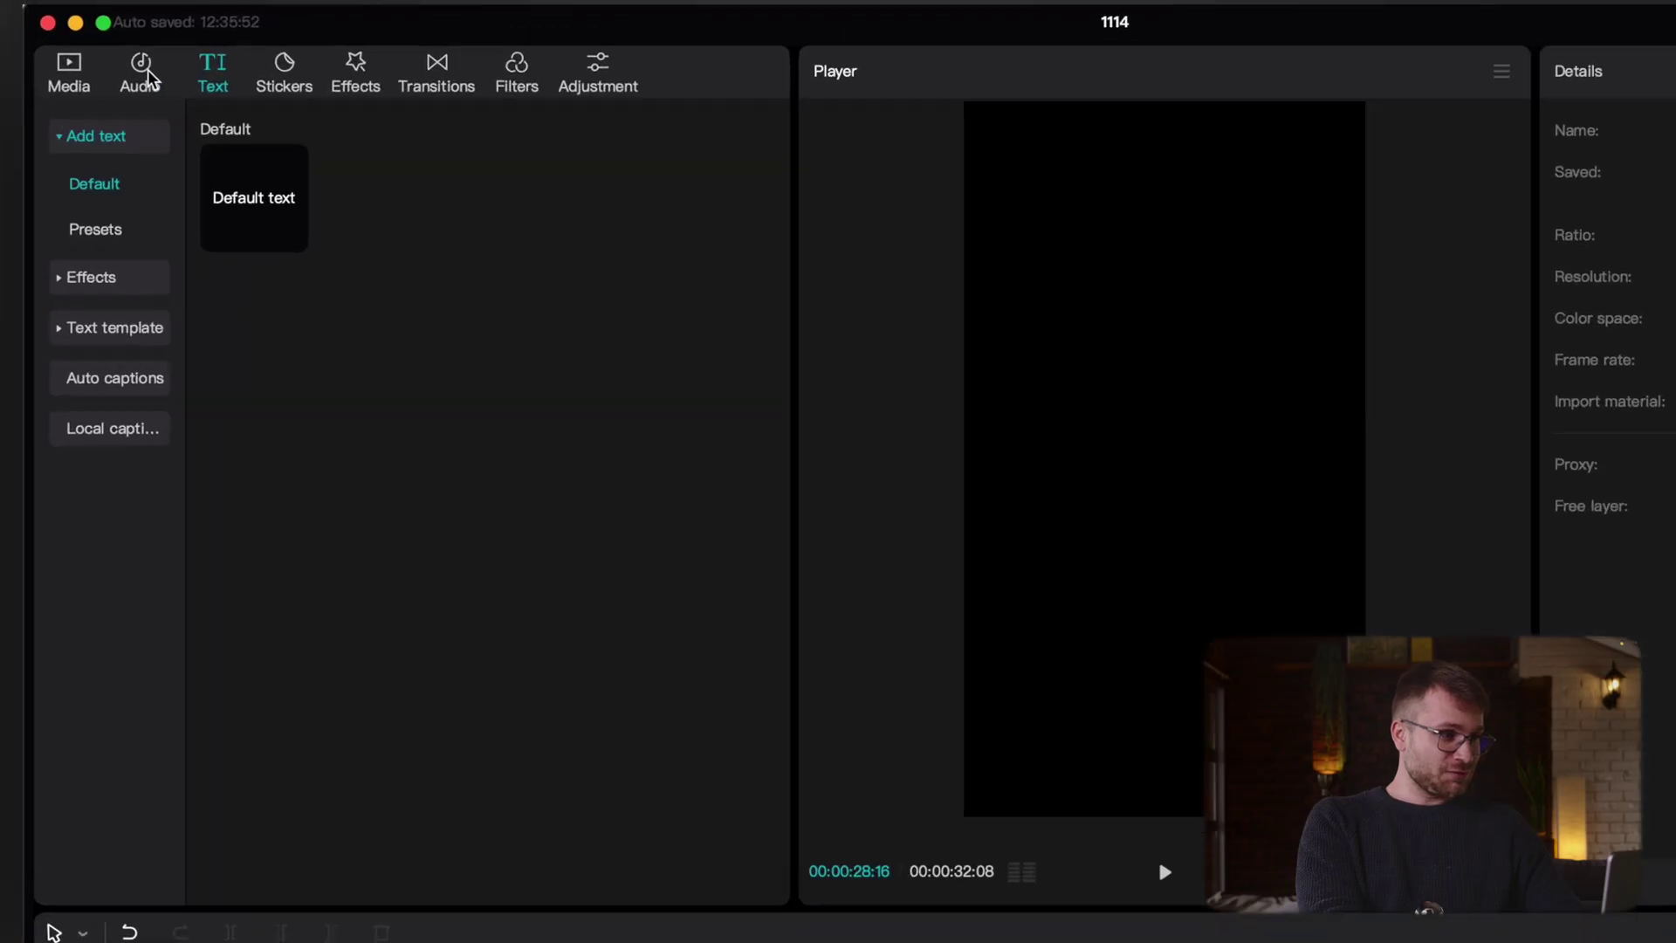
Search the Audio sound effects for 'seagull' and add Seagulls to the timeline
left_click(136, 56)
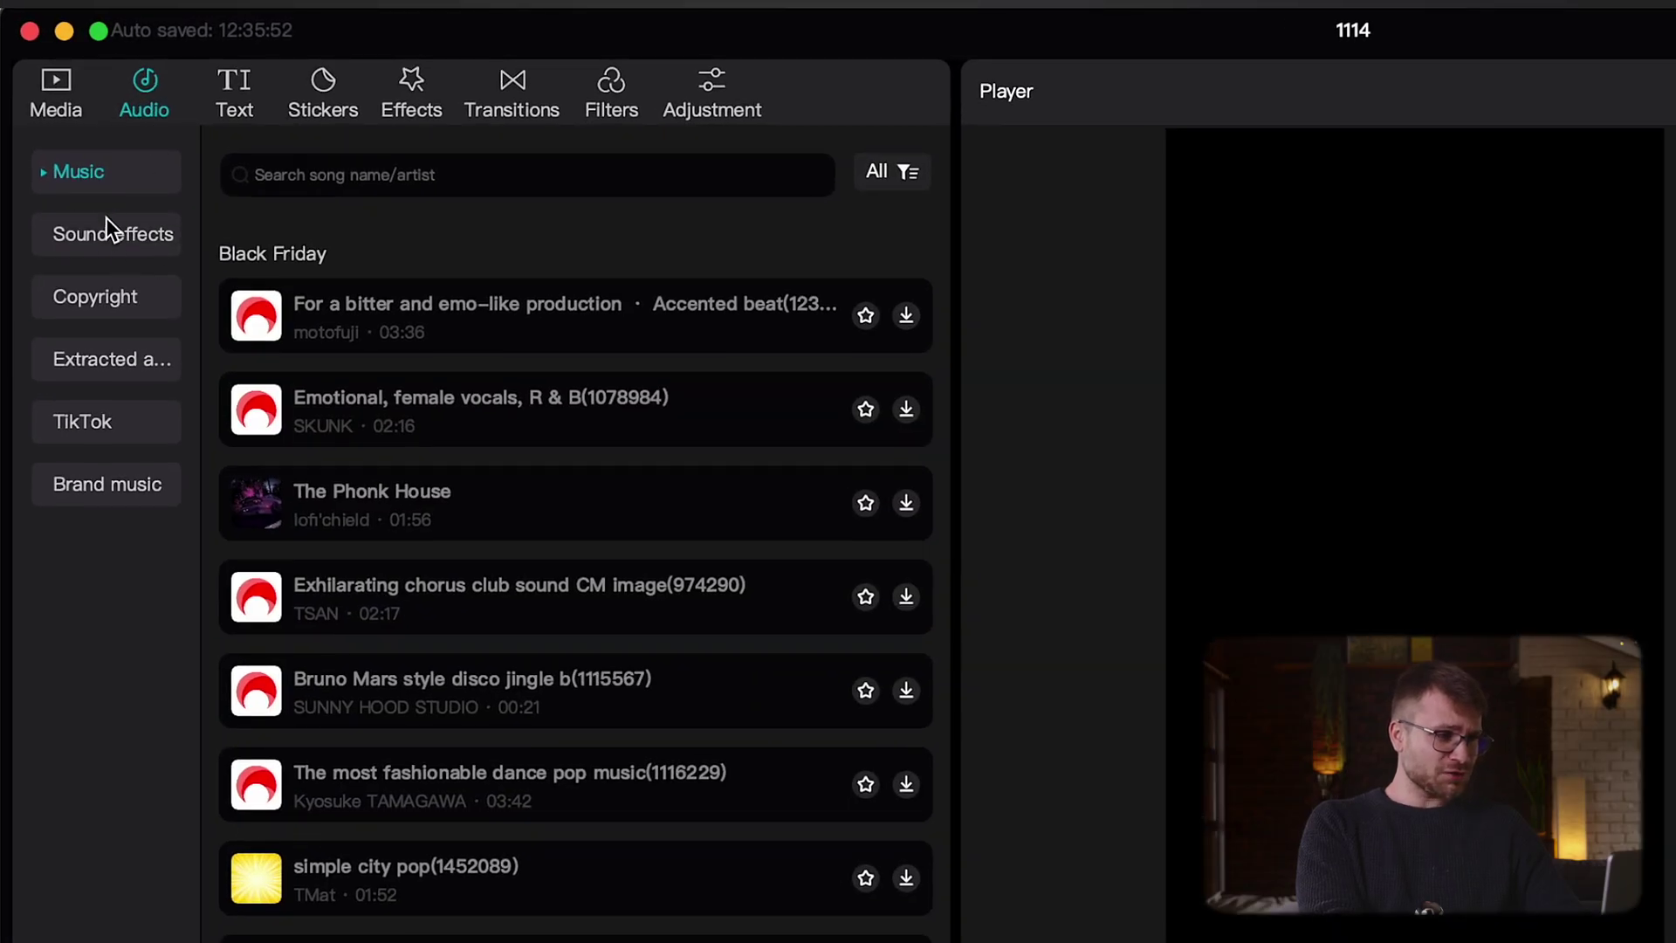
left_click(127, 247)
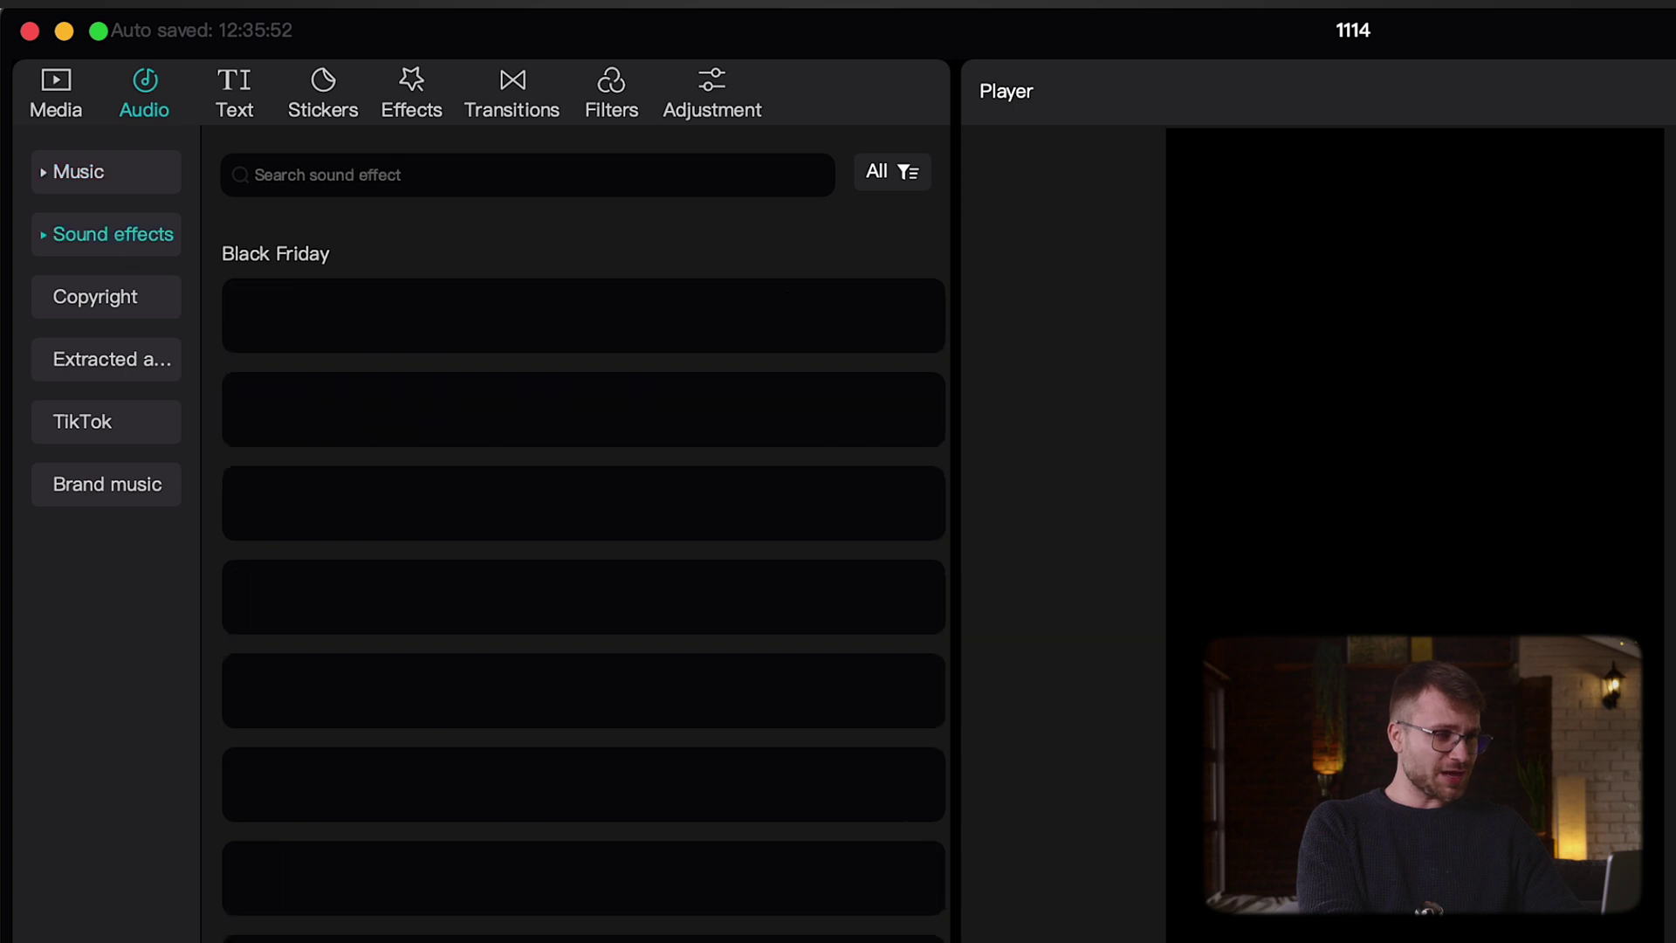
left_click(382, 174)
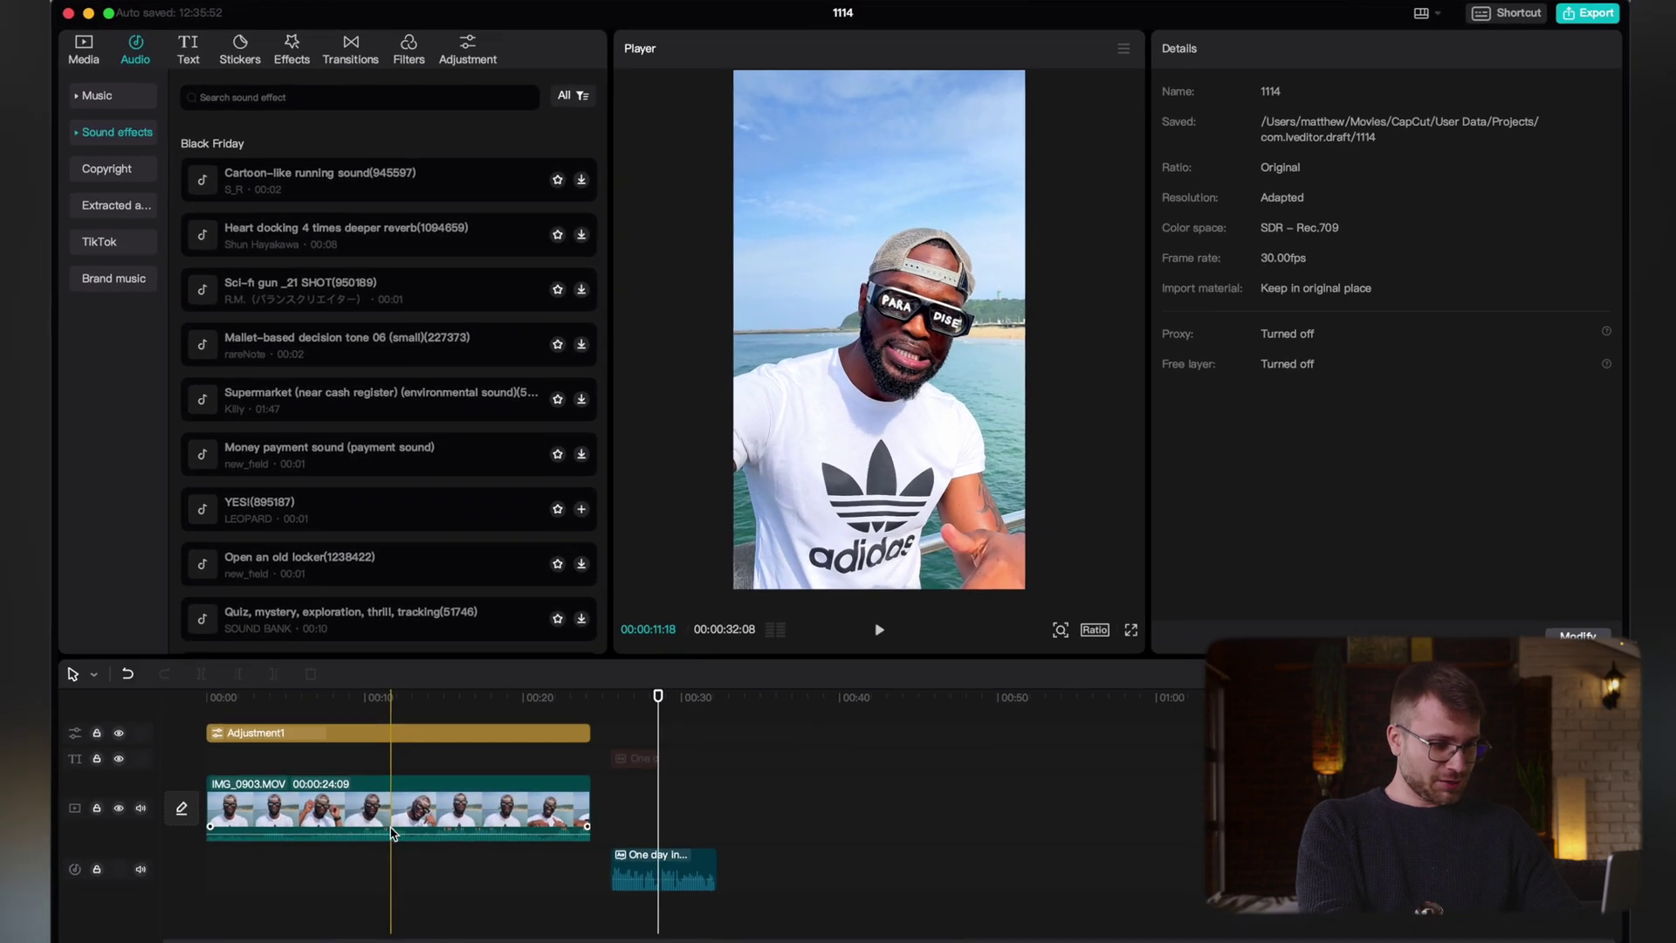
left_click(386, 830)
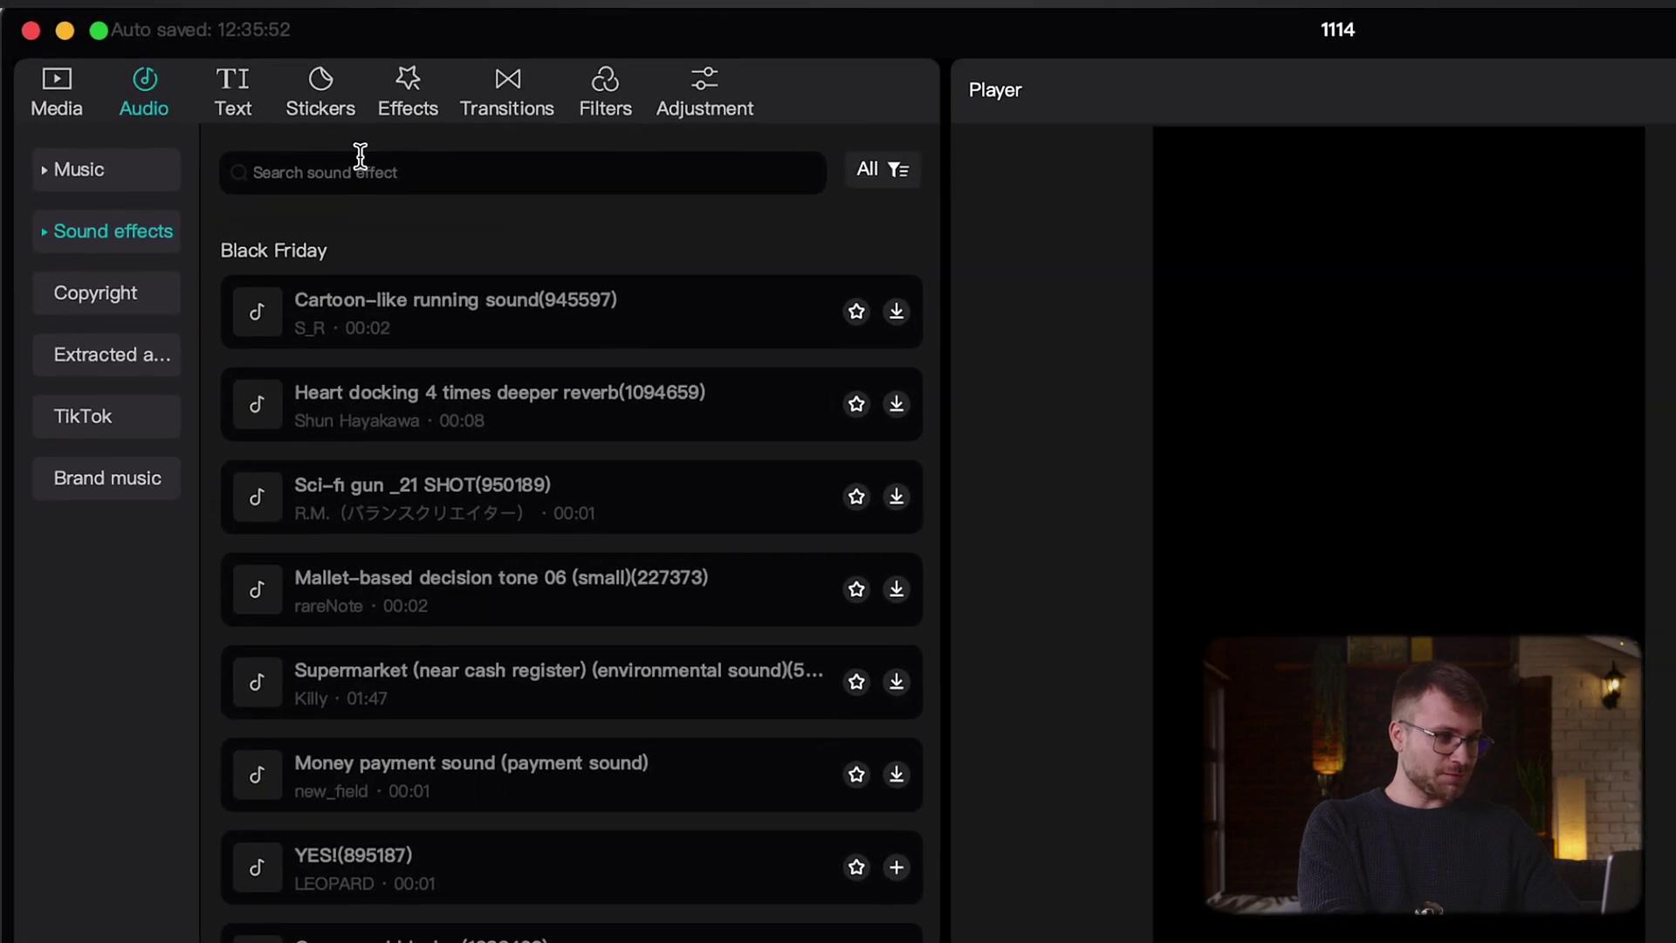
left_click(329, 151)
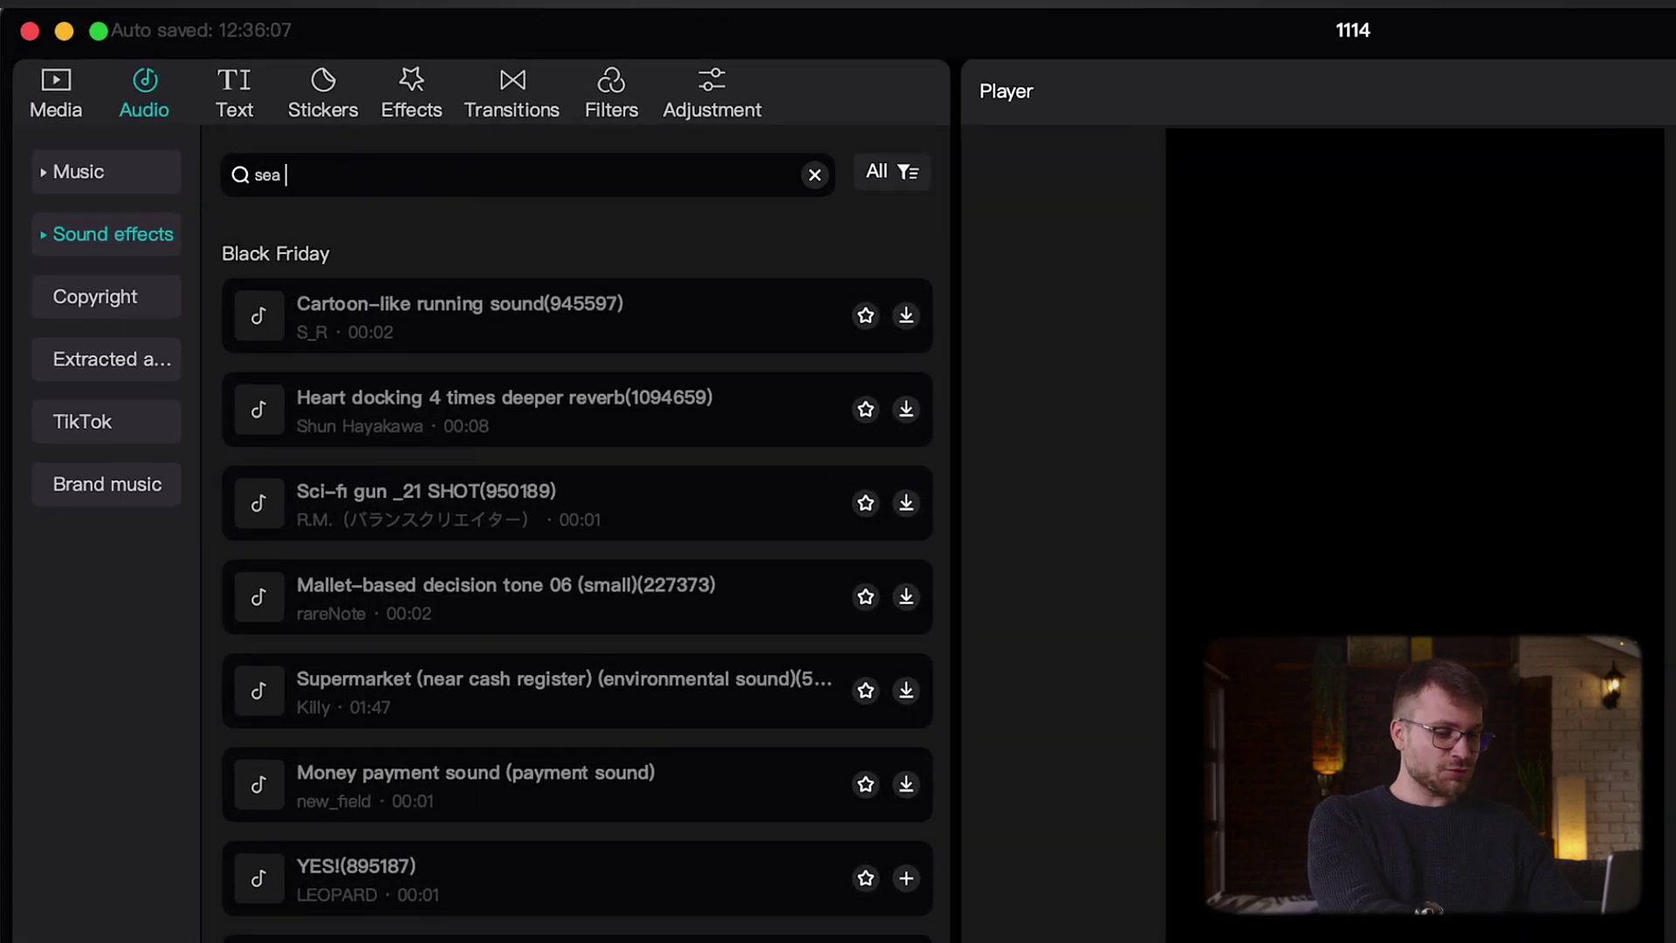
type("seagull")
key("Return")
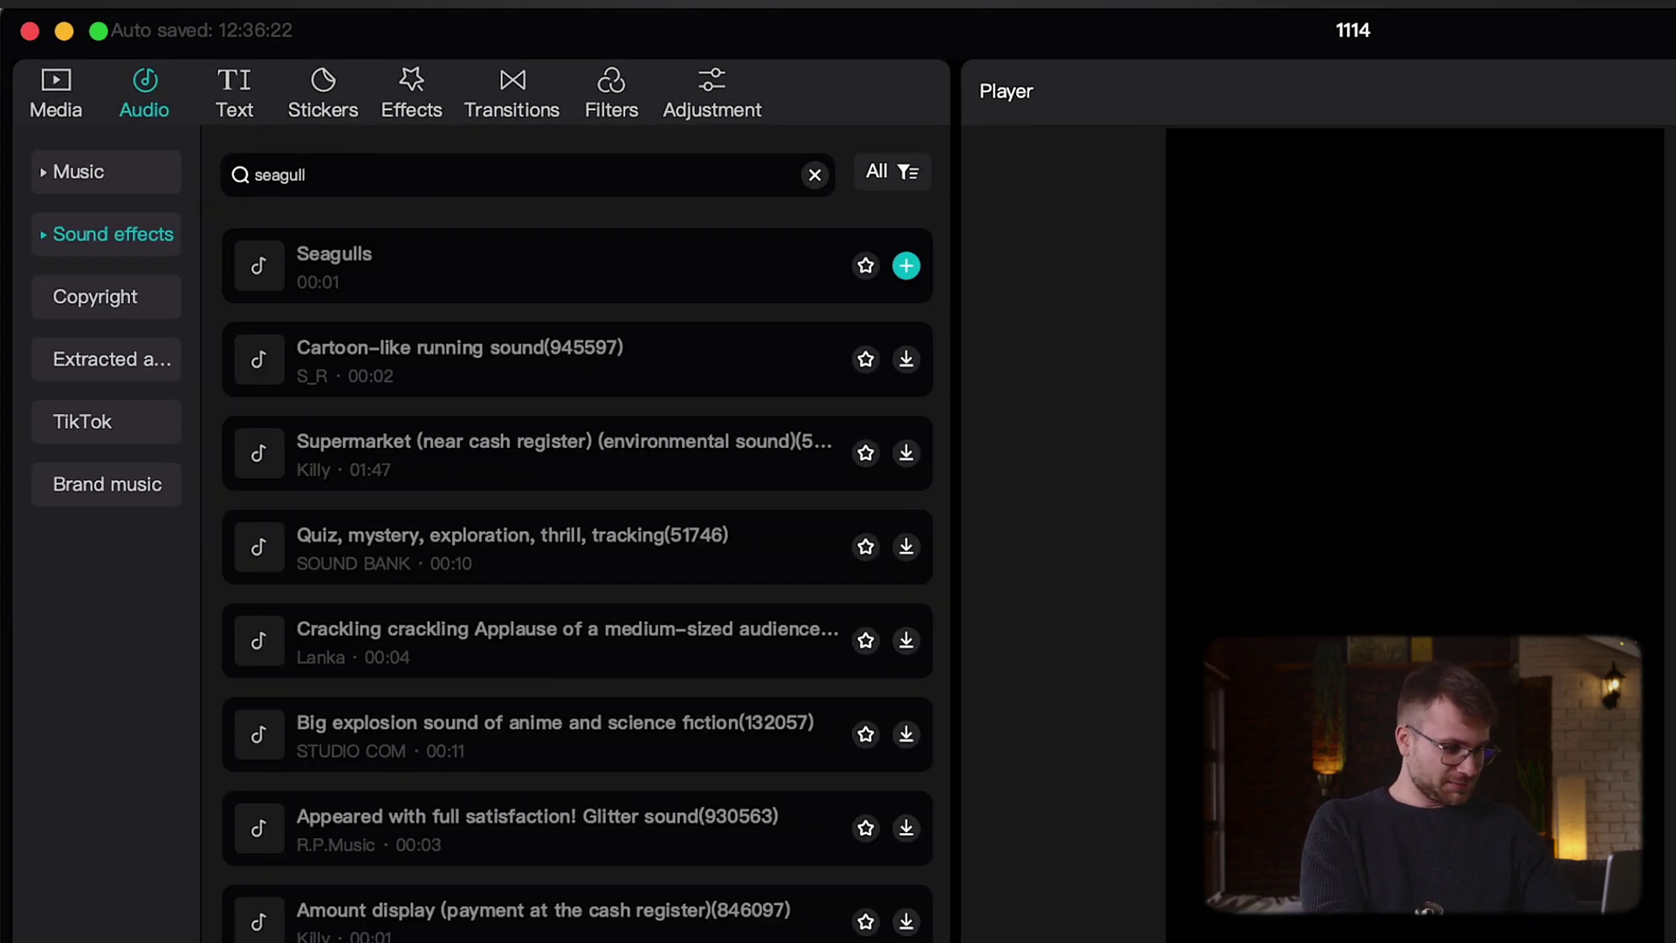
left_click(906, 265)
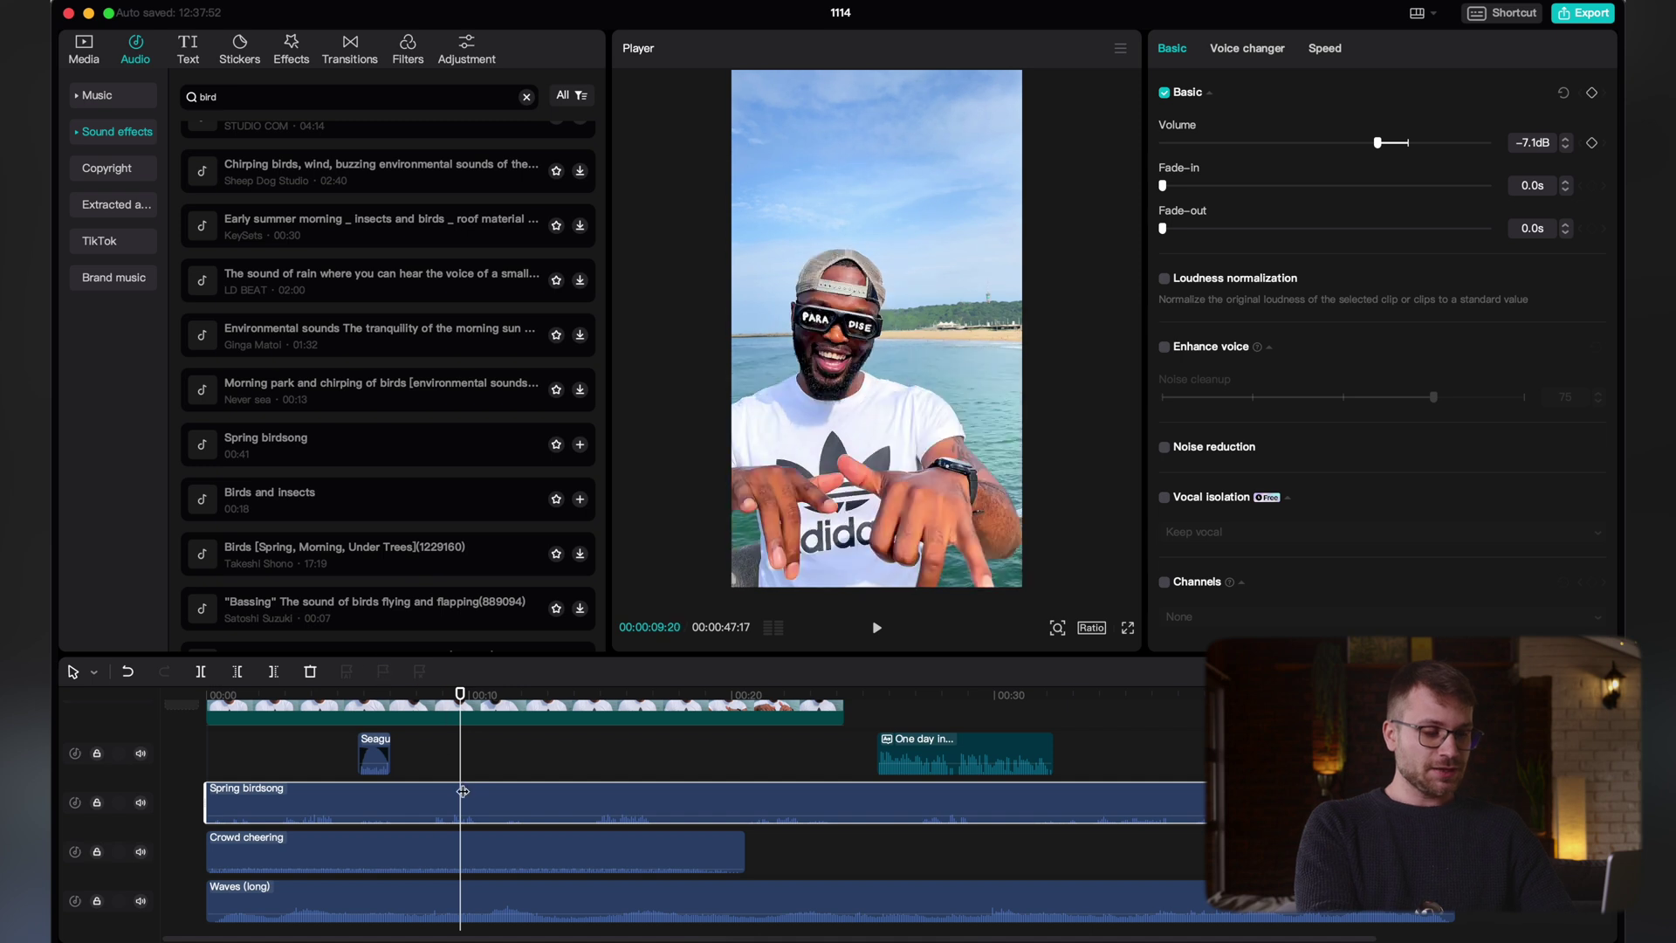
scroll(462, 790, "down", 1)
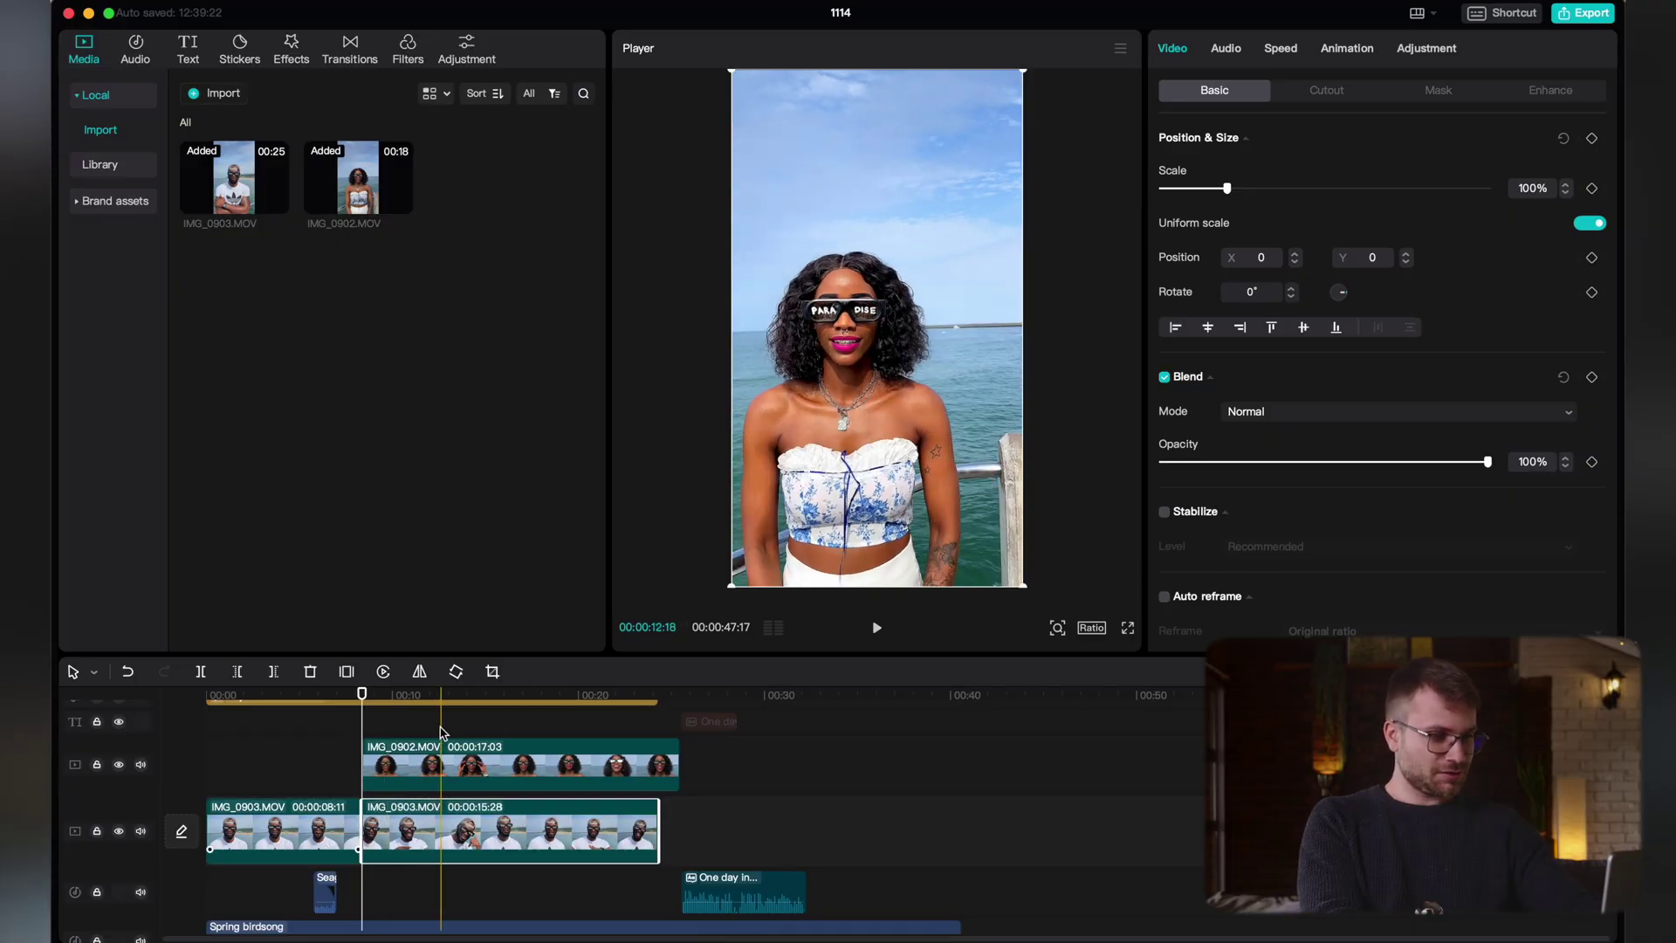
Replace the second IMG_0903 piece with IMG_0902, trimming its start to 9:29
left_click_drag(441, 764, 441, 824)
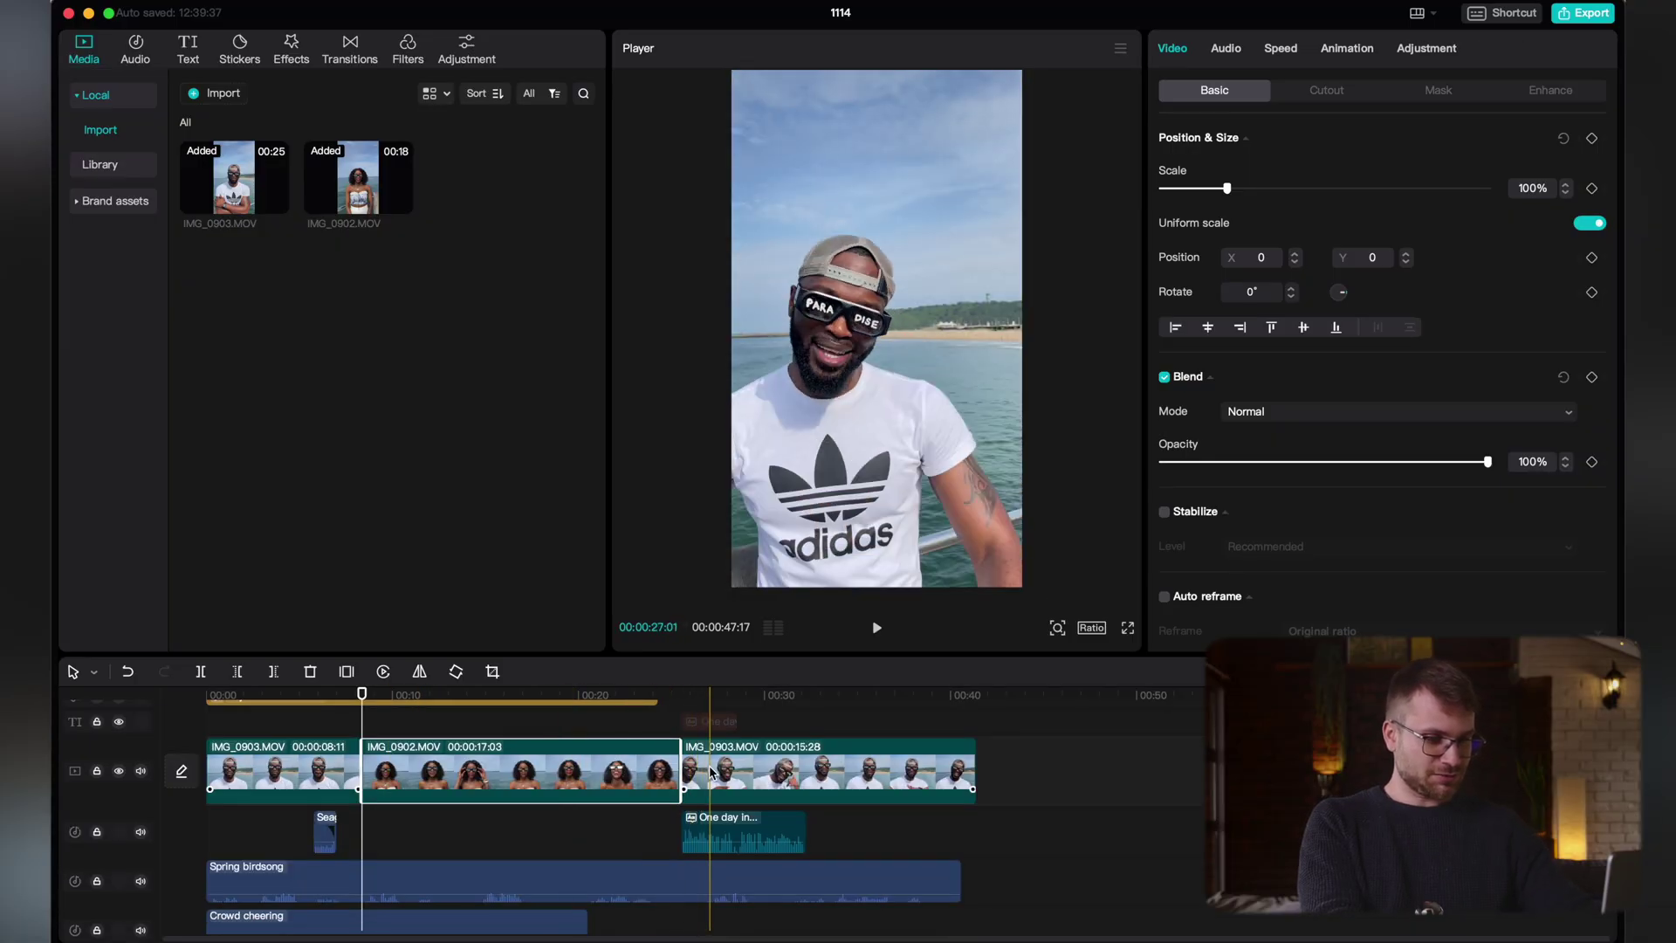
key("Delete")
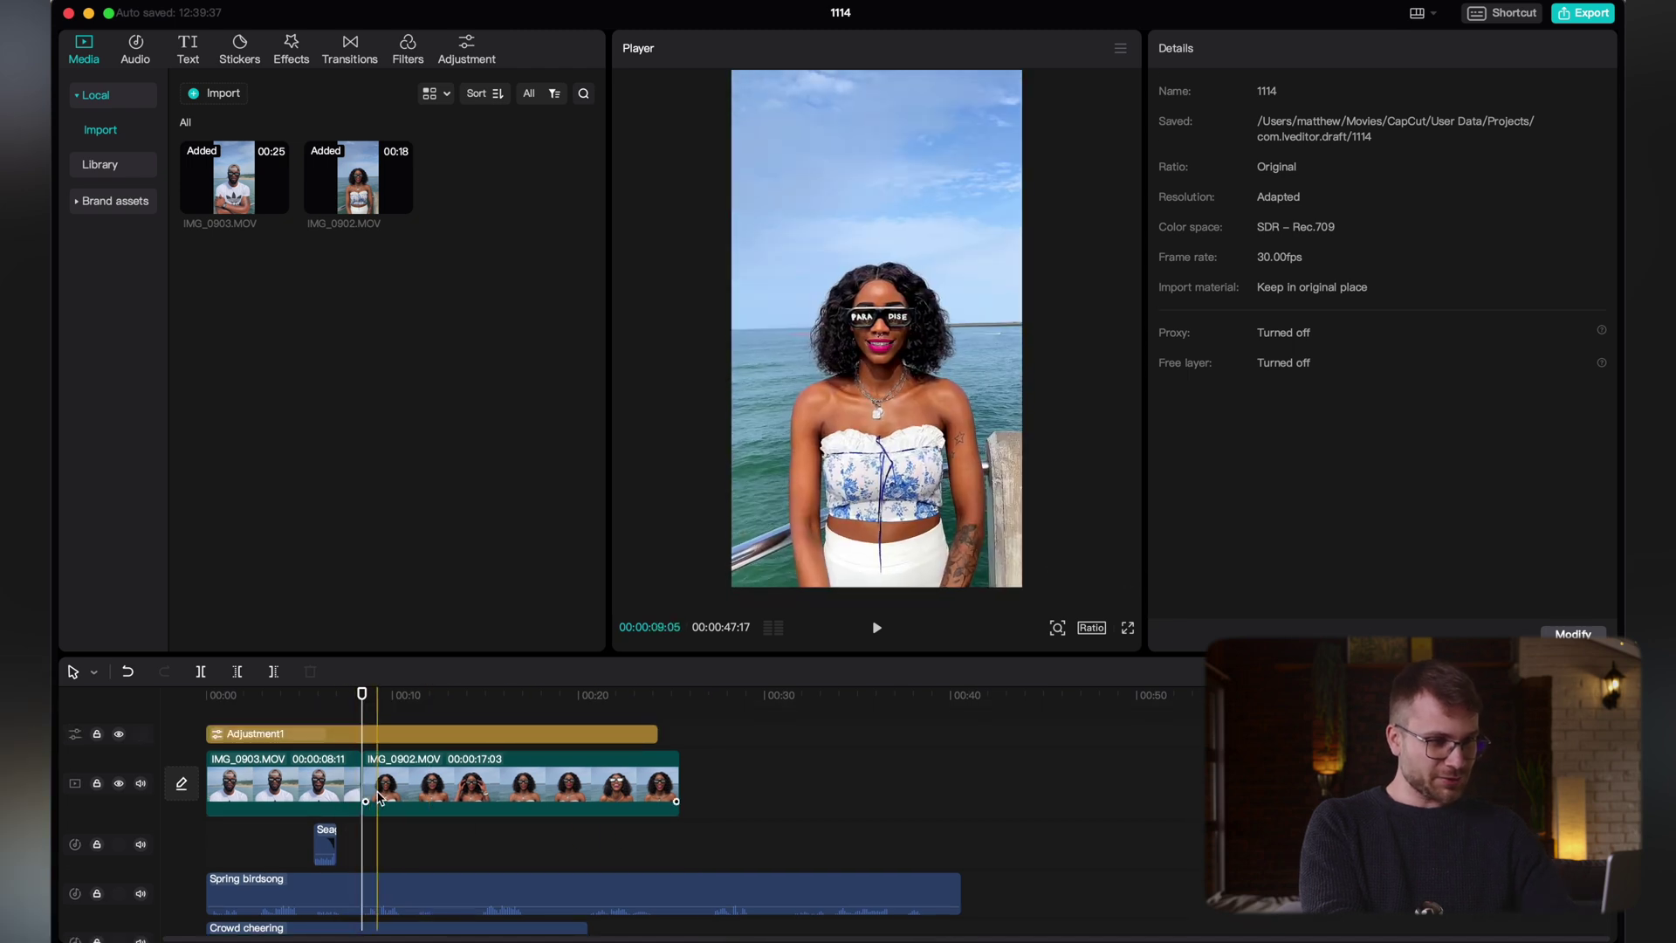
left_click_drag(369, 794, 498, 792)
left_click(350, 50)
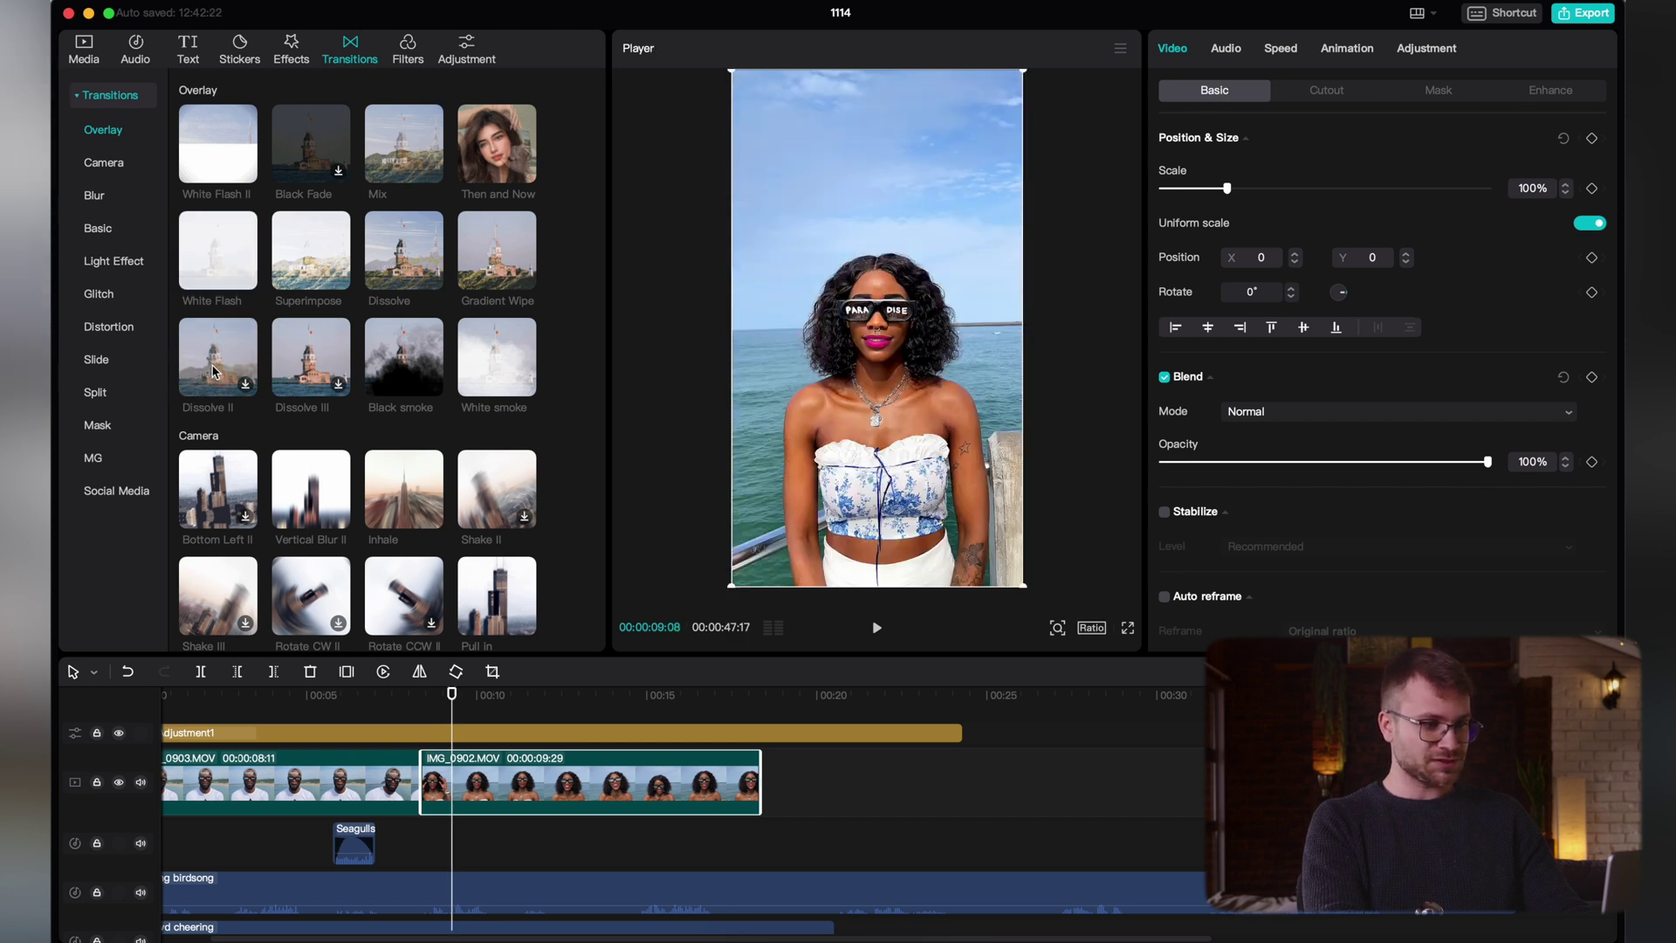
scroll(332, 456, "down", 4)
left_click(523, 366)
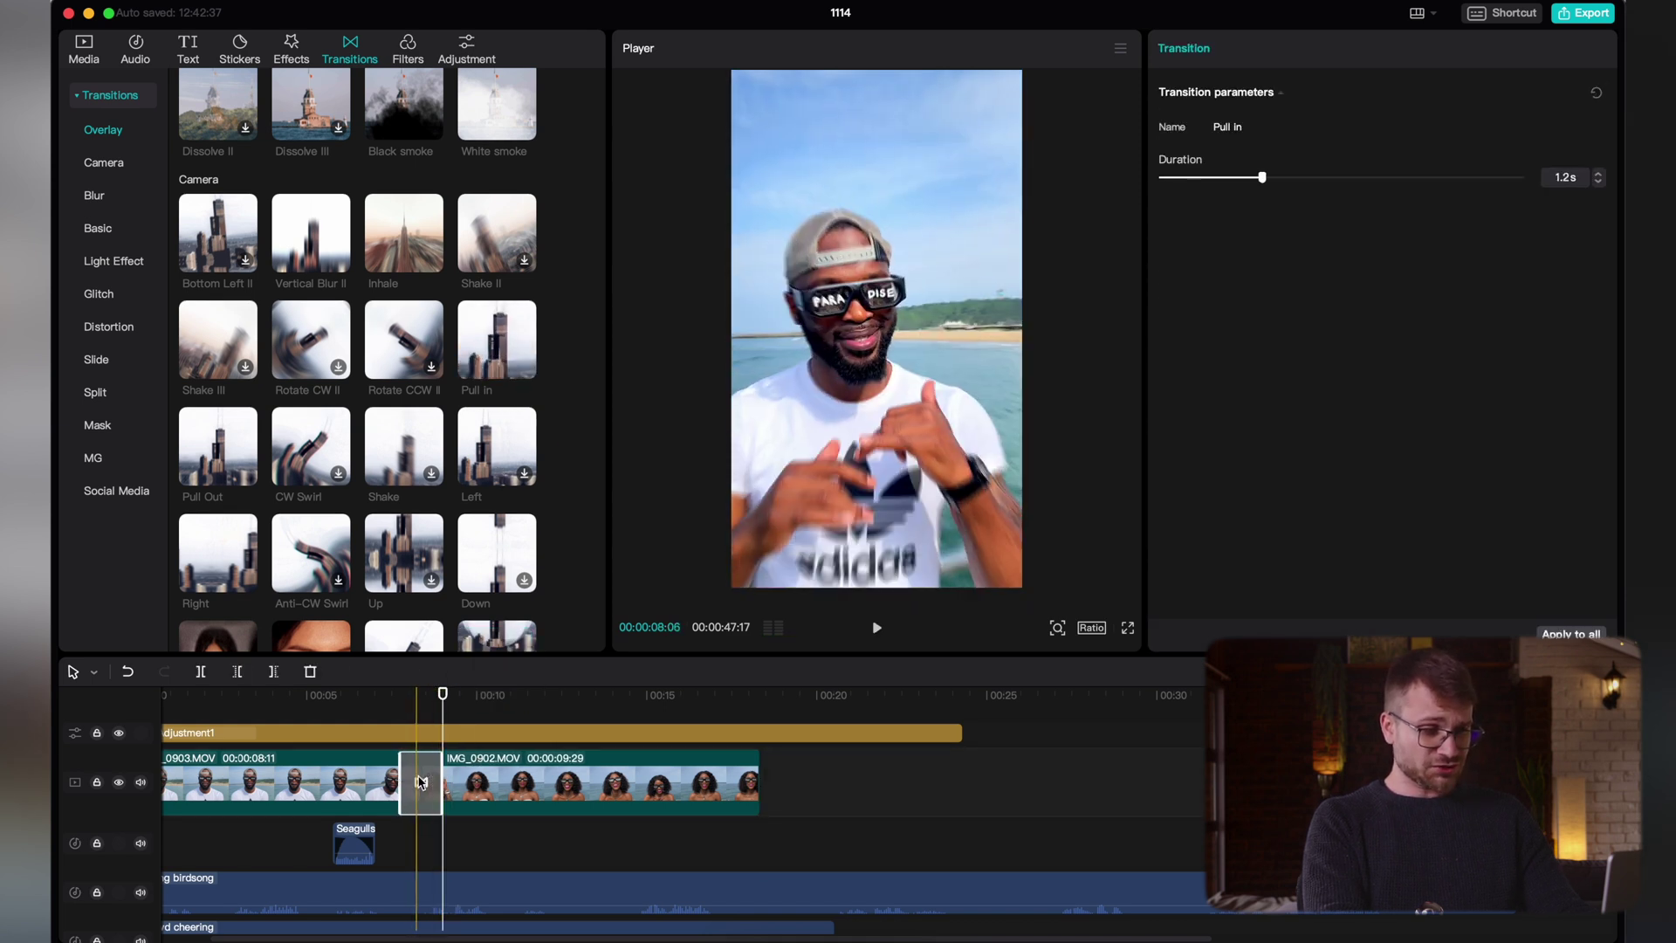
left_click(425, 711)
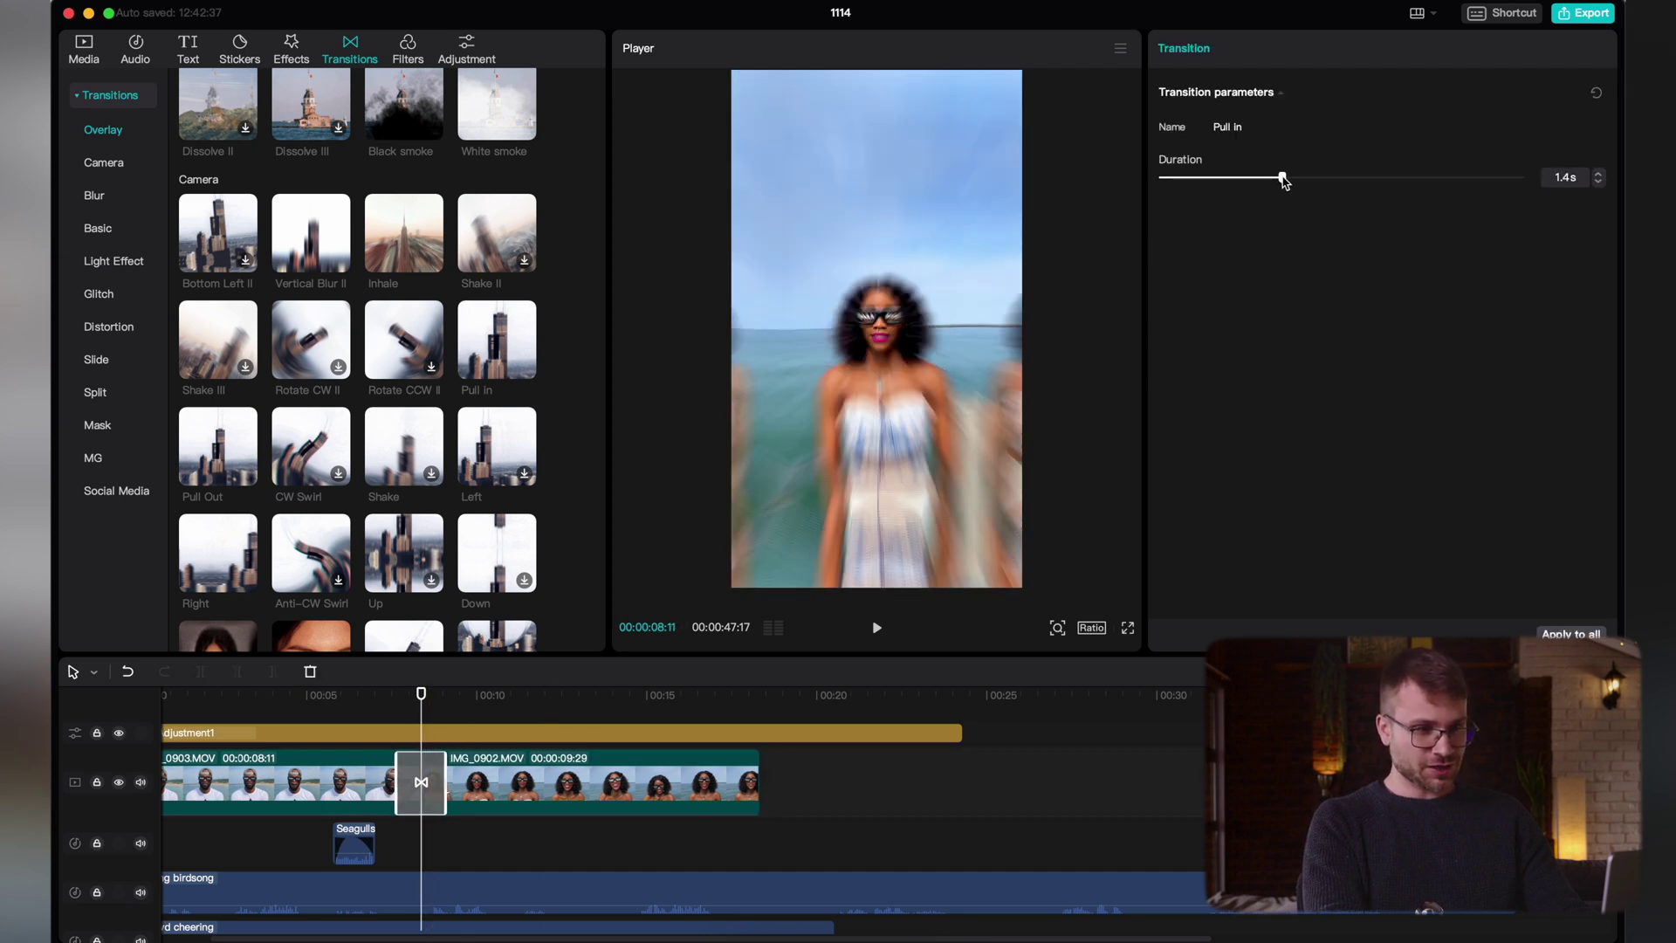
key("space")
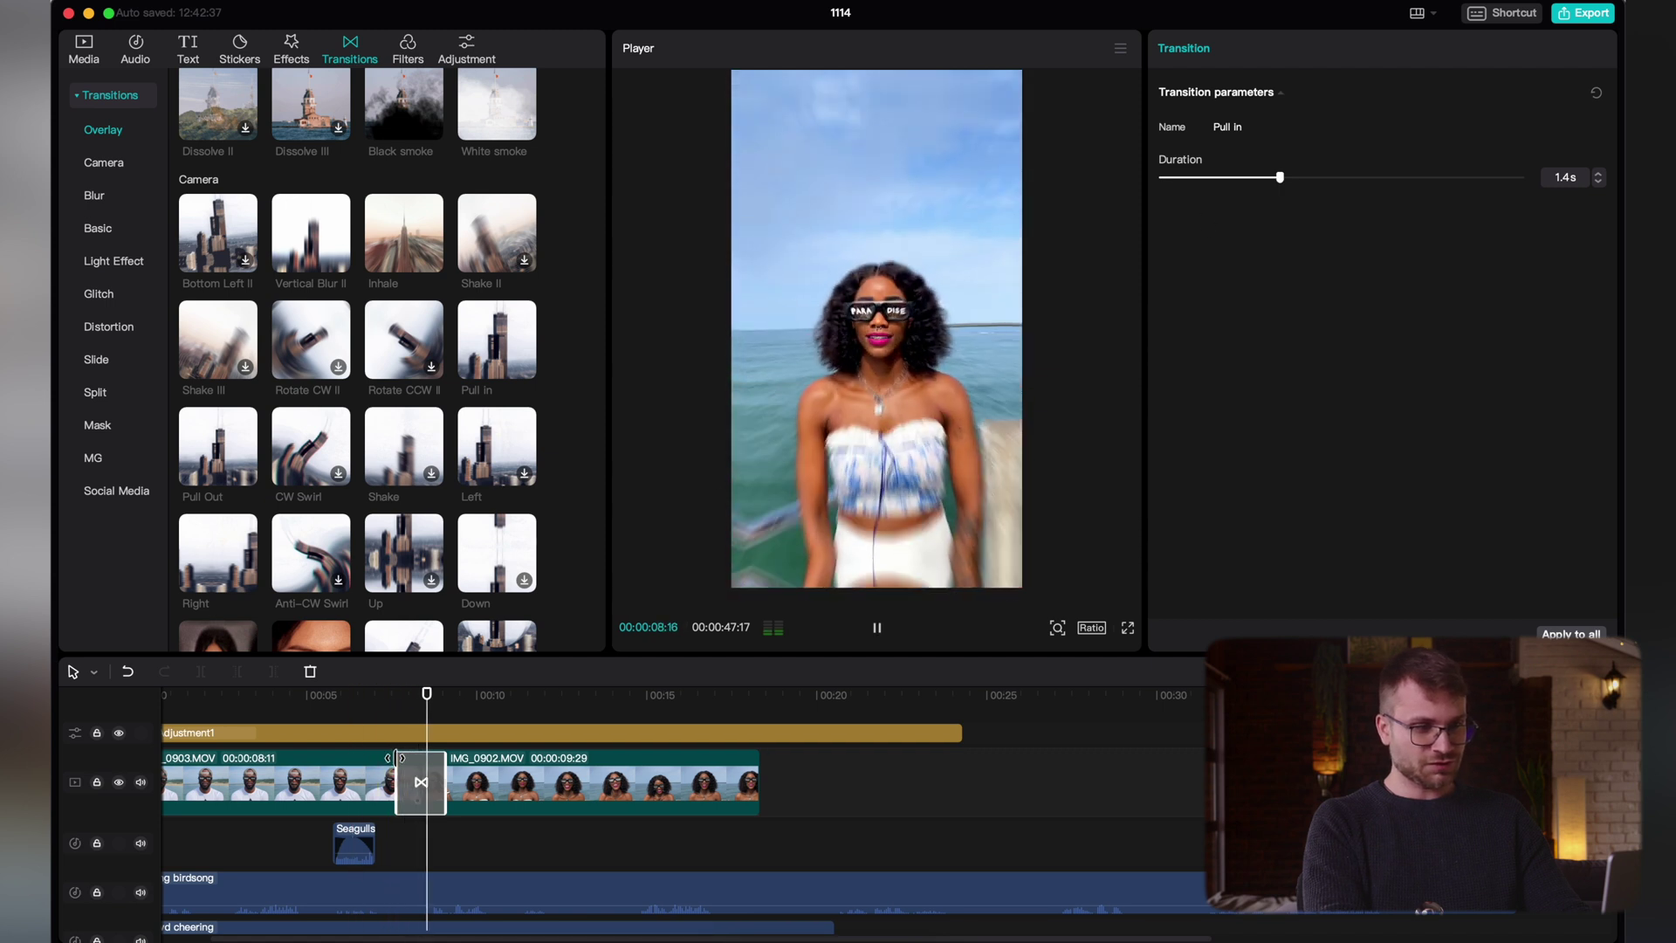
key("space")
scroll(431, 439, "down", 7)
scroll(430, 439, "down", 3)
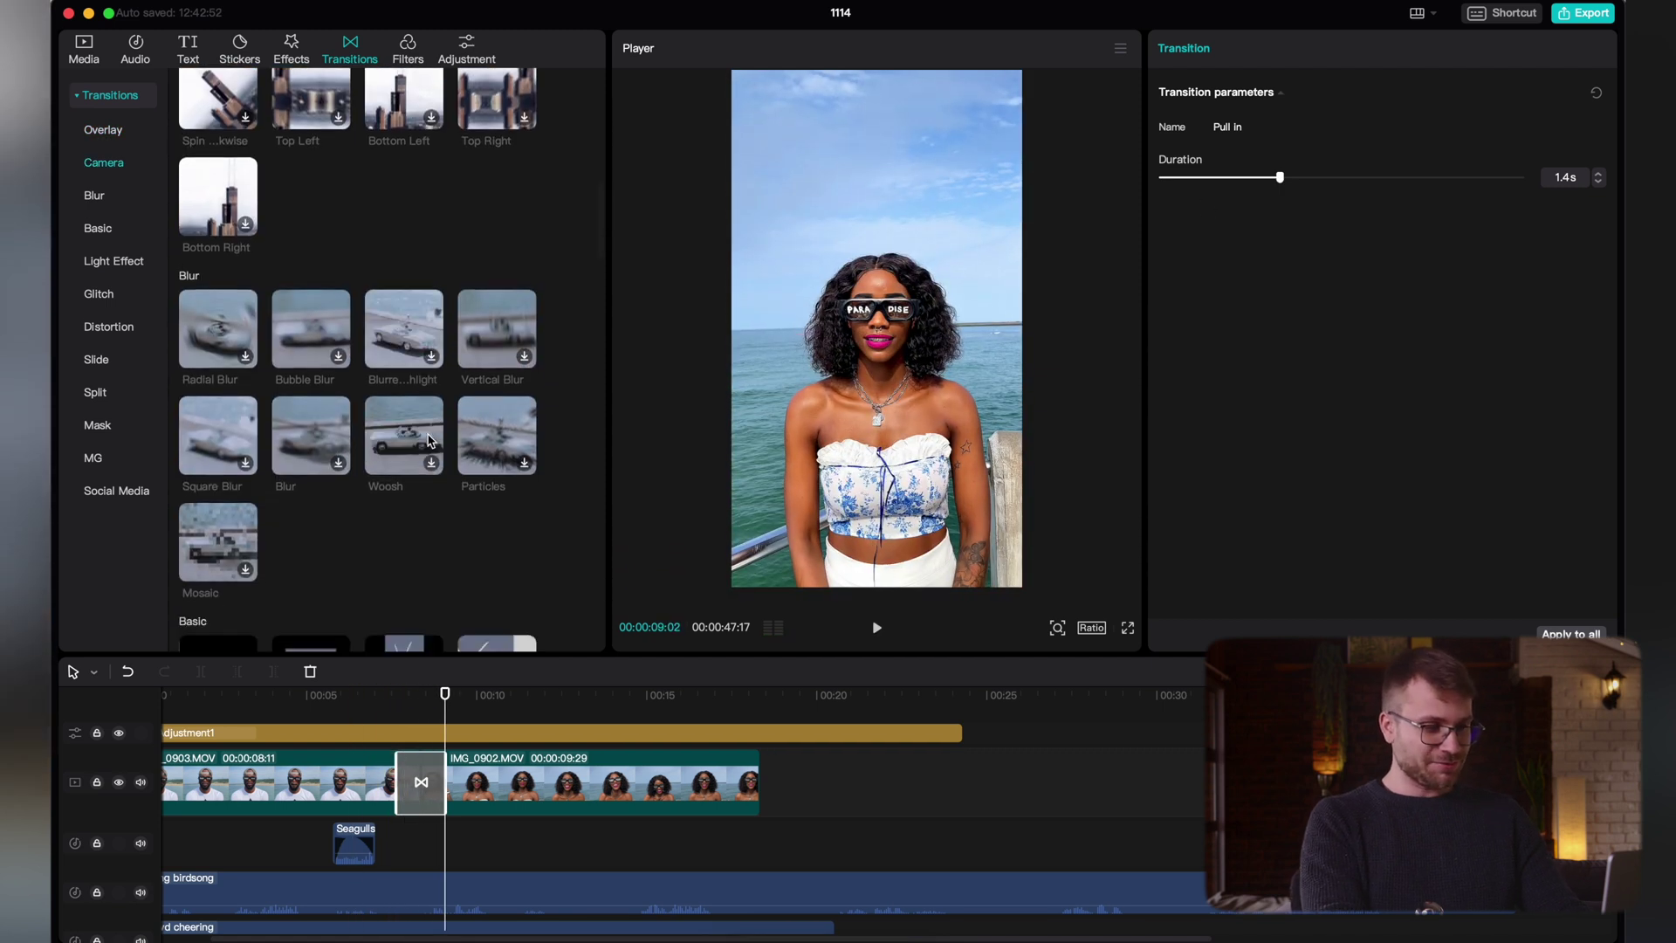
scroll(430, 440, "down", 3)
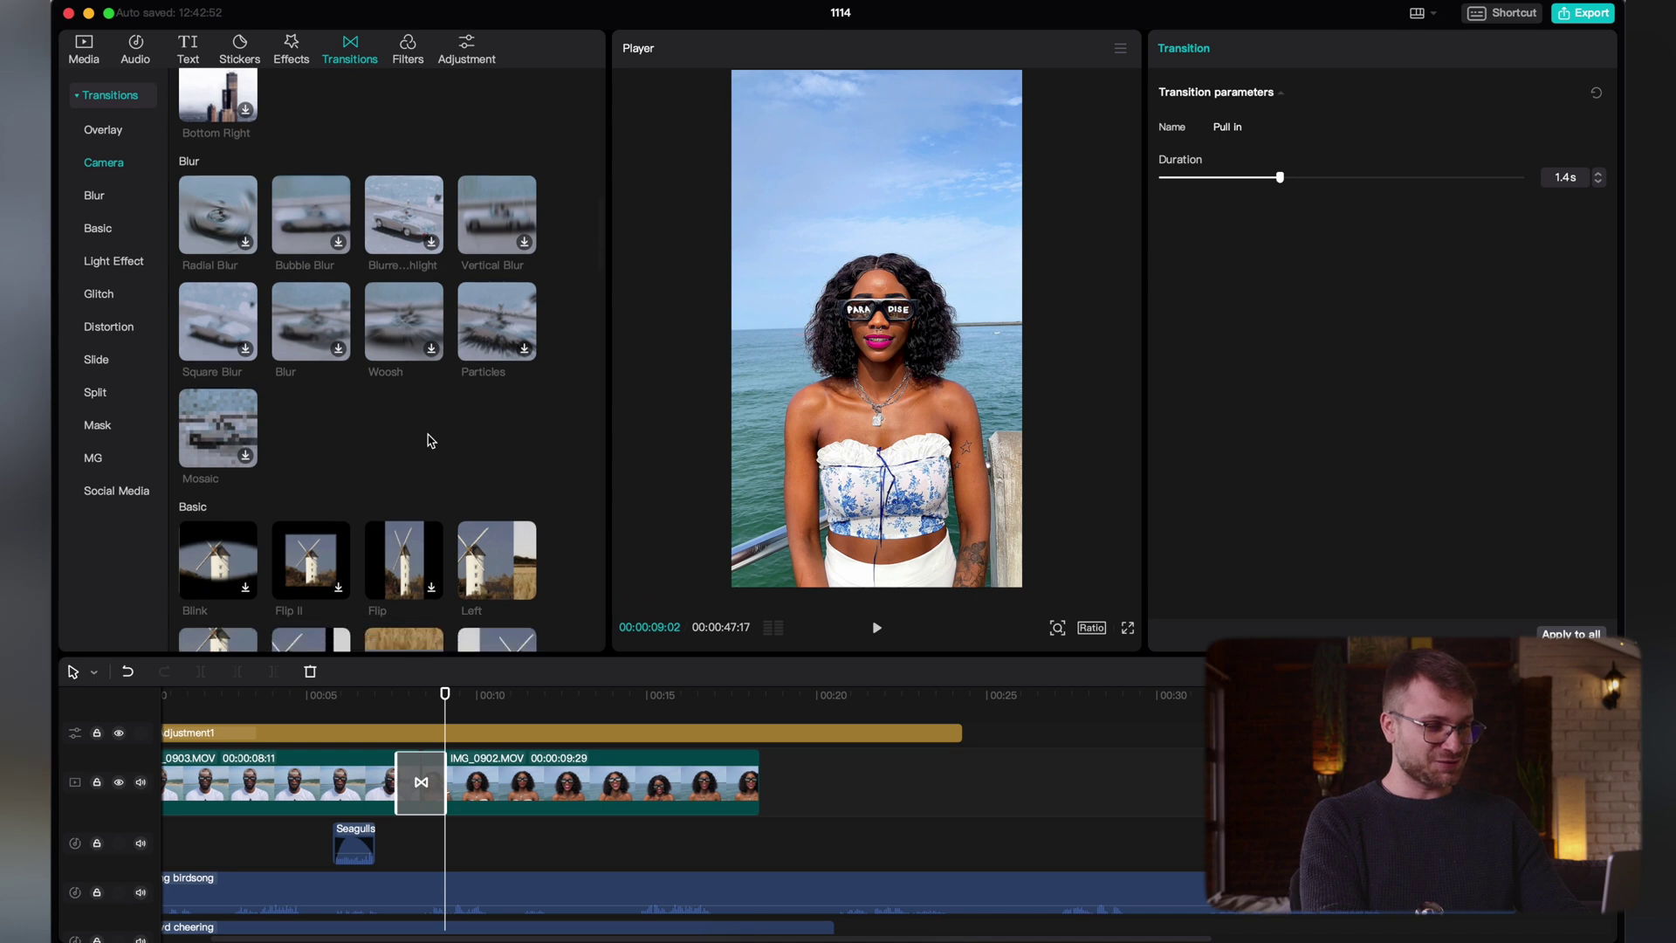
scroll(430, 439, "down", 6)
scroll(419, 480, "down", 10)
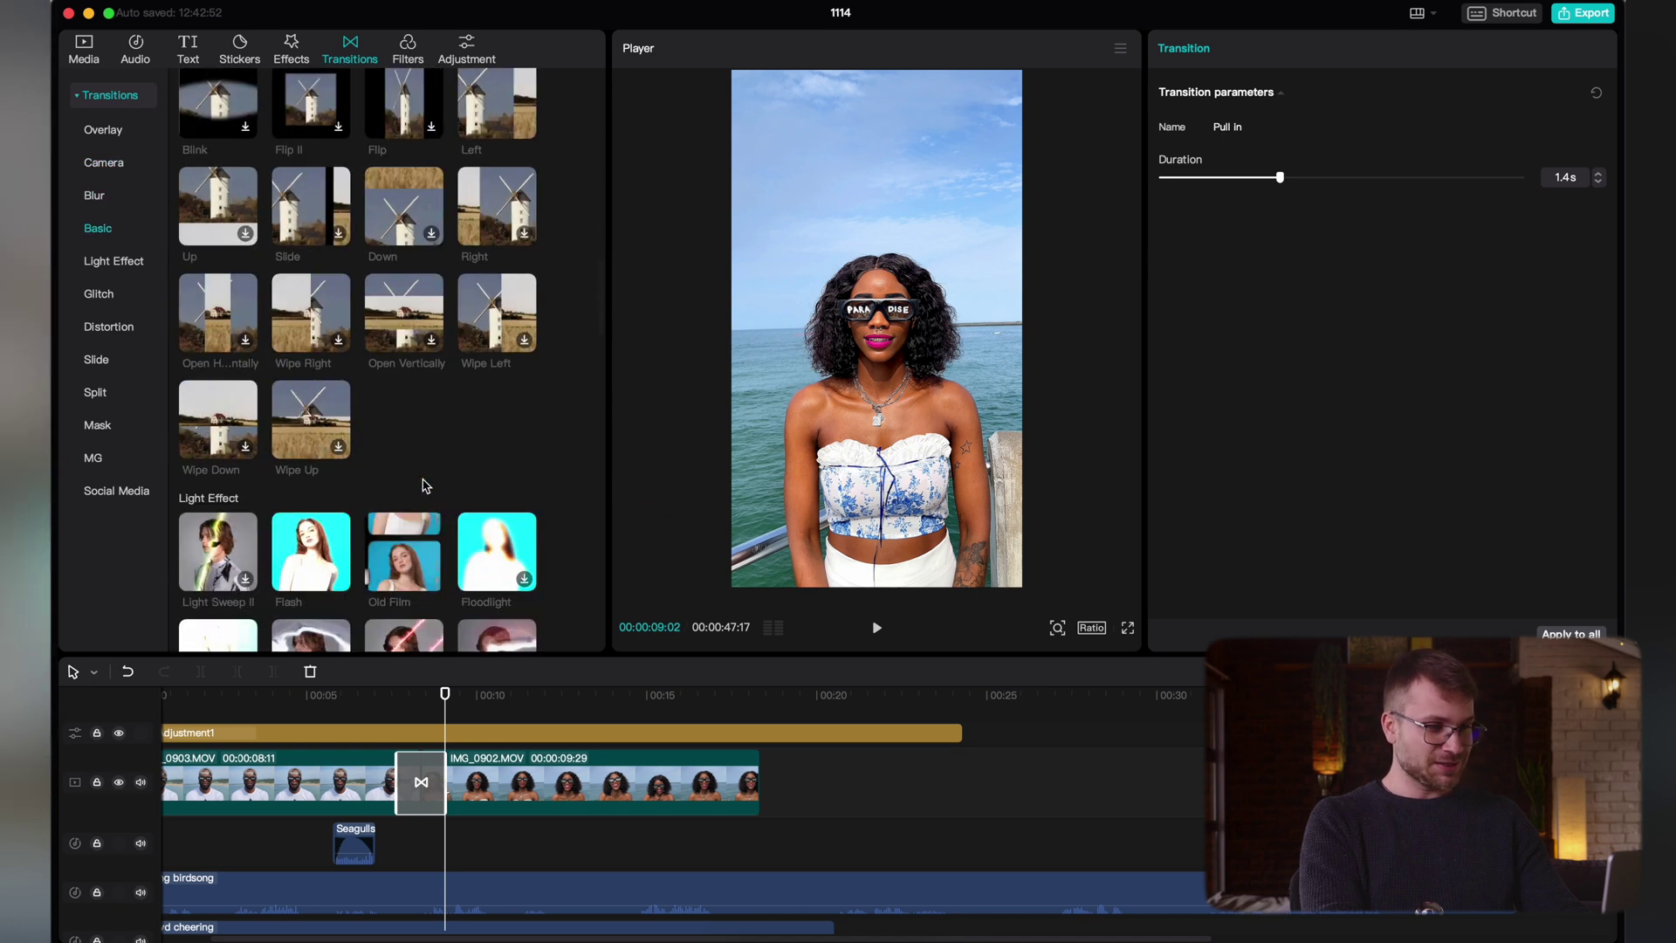
scroll(422, 486, "up", 20)
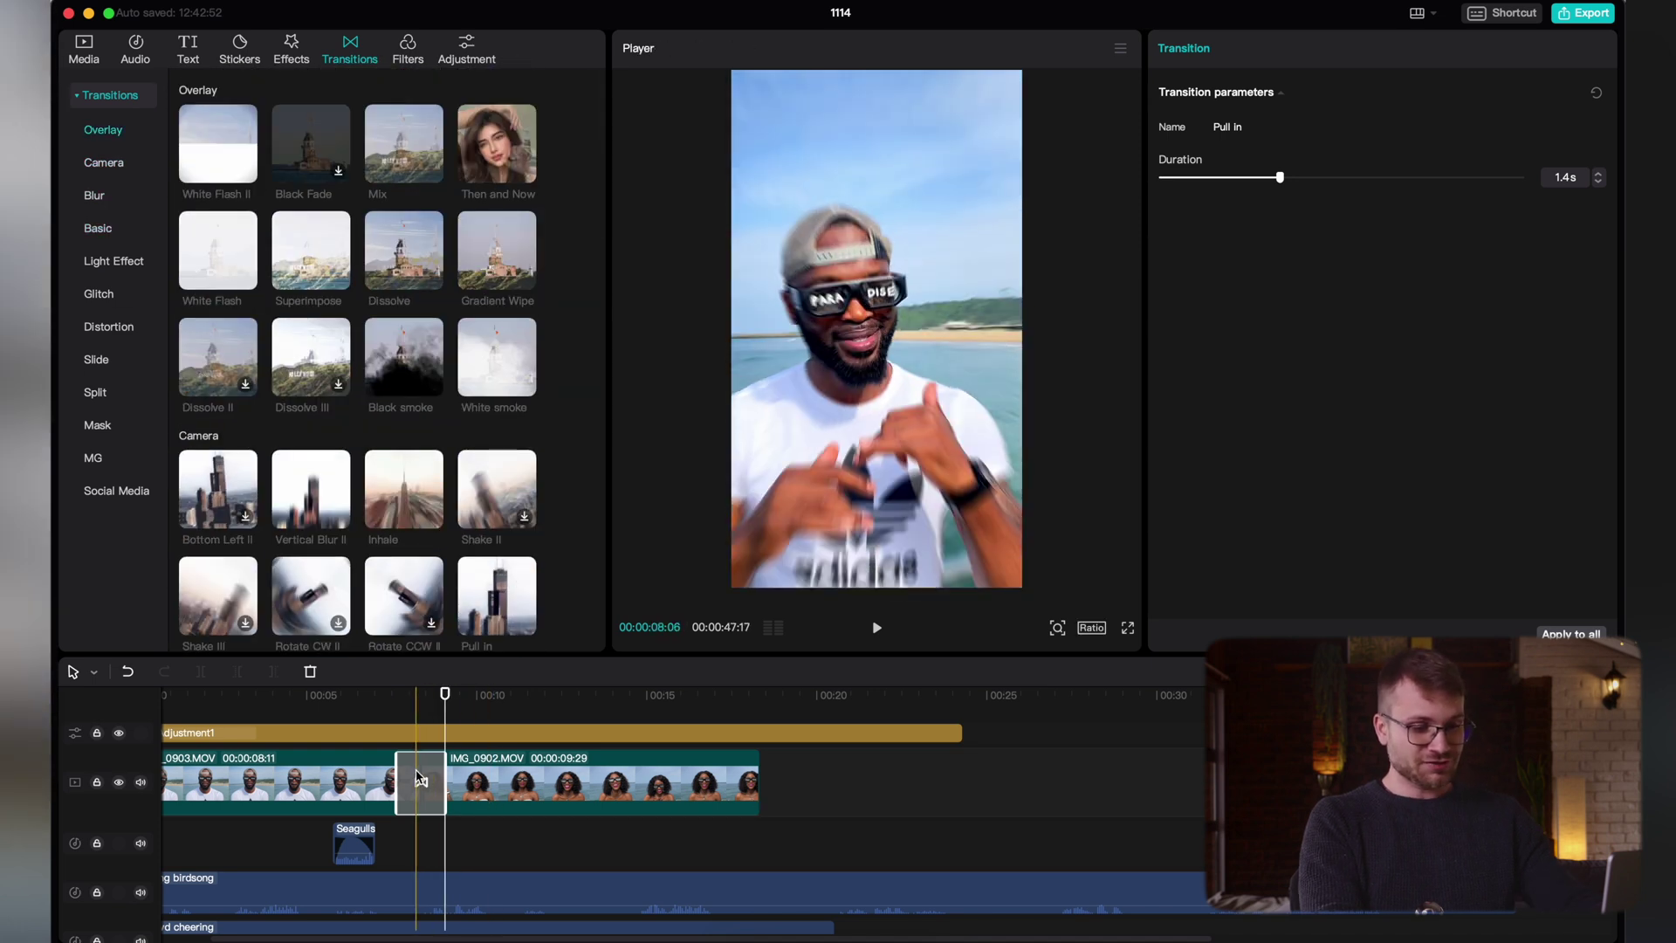
key("Delete")
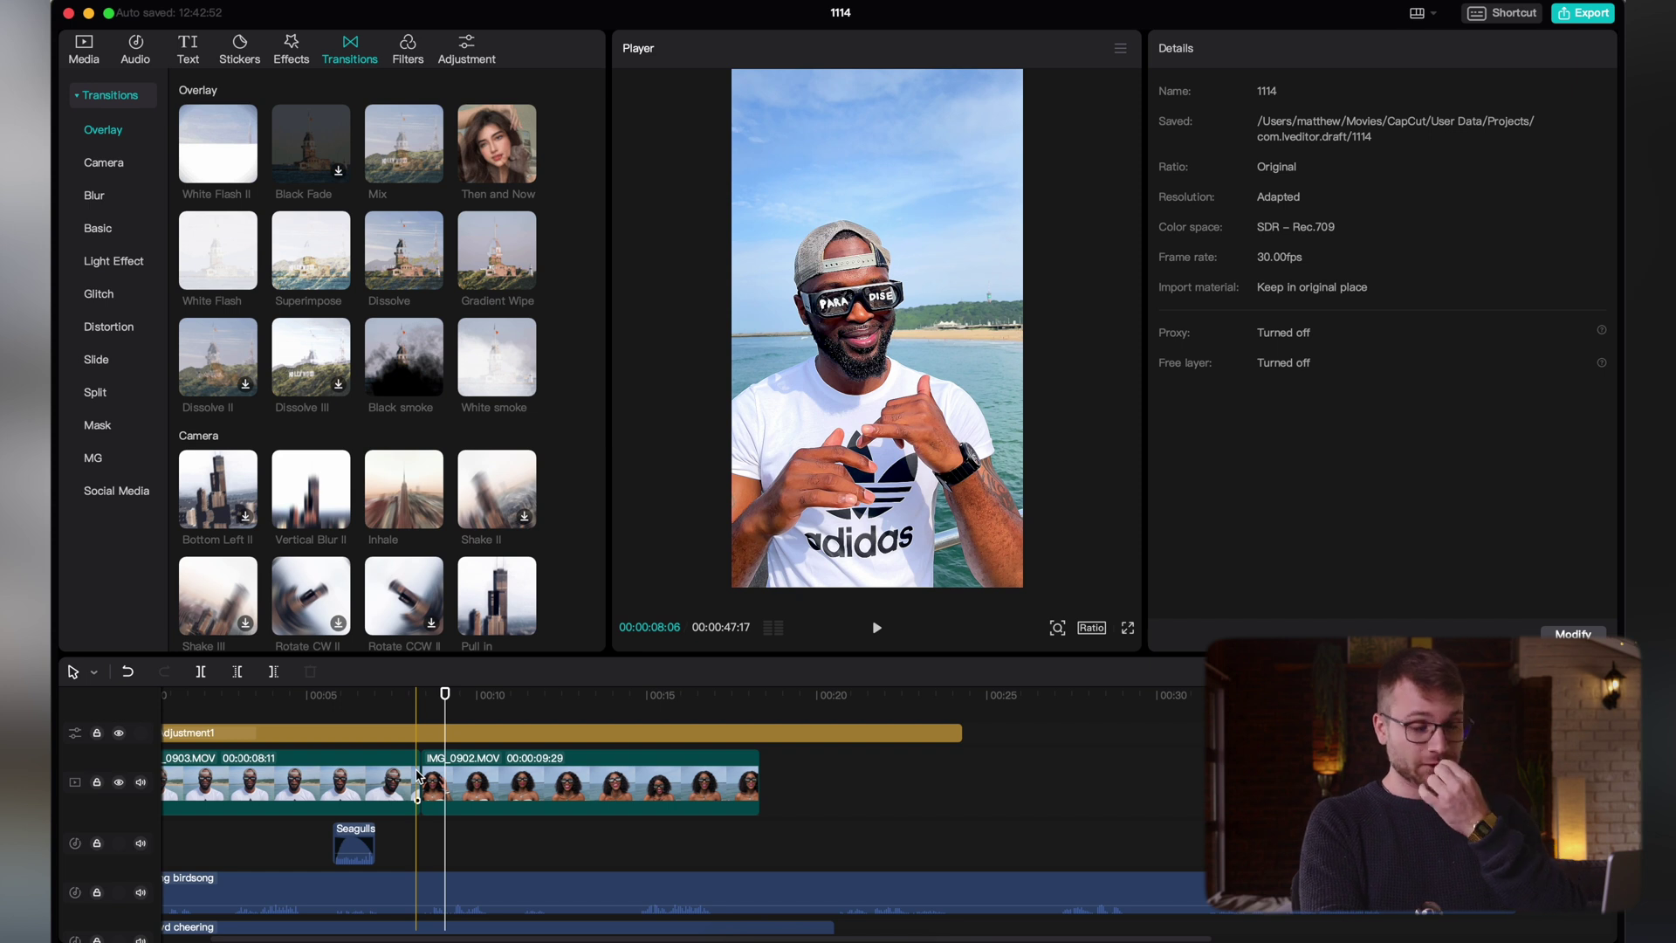